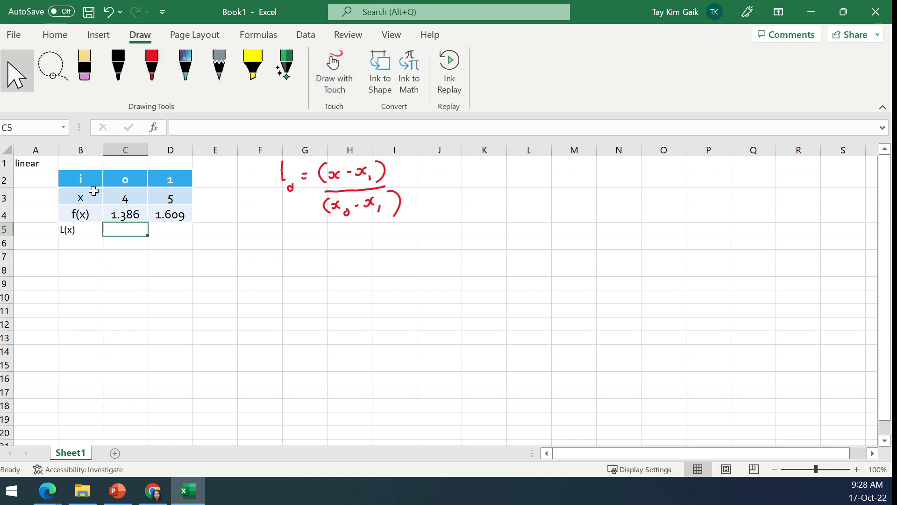
# - Enter the label x in B1 and the value 4.5 in C1, and centre C1
pyautogui.click(81, 163)
pyautogui.write('x')
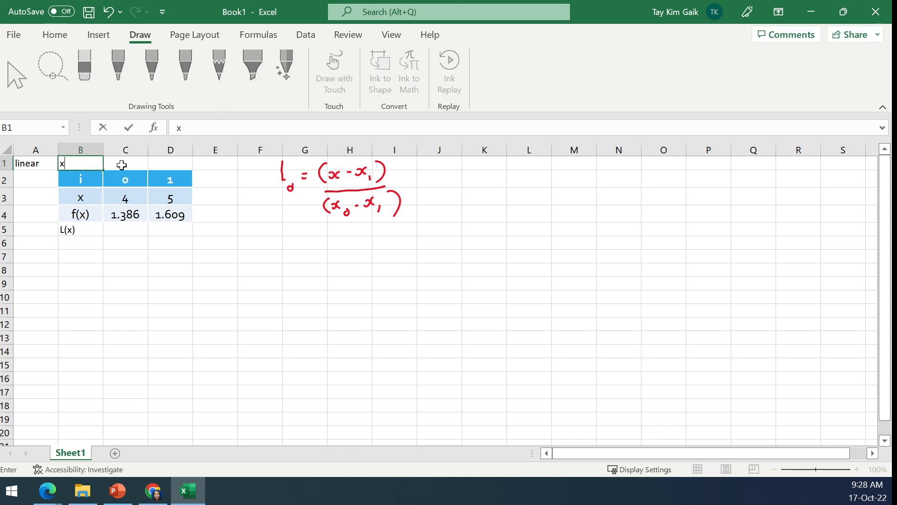
pyautogui.click(131, 164)
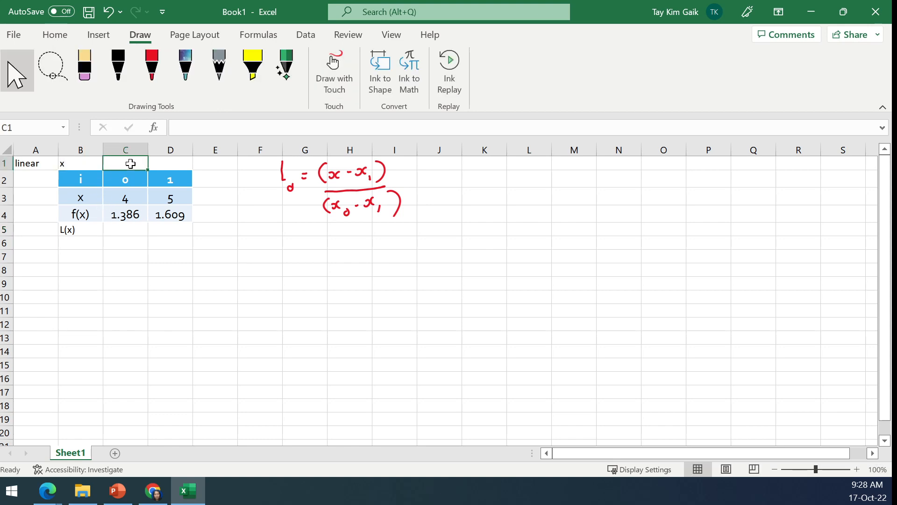
pyautogui.write('4.5')
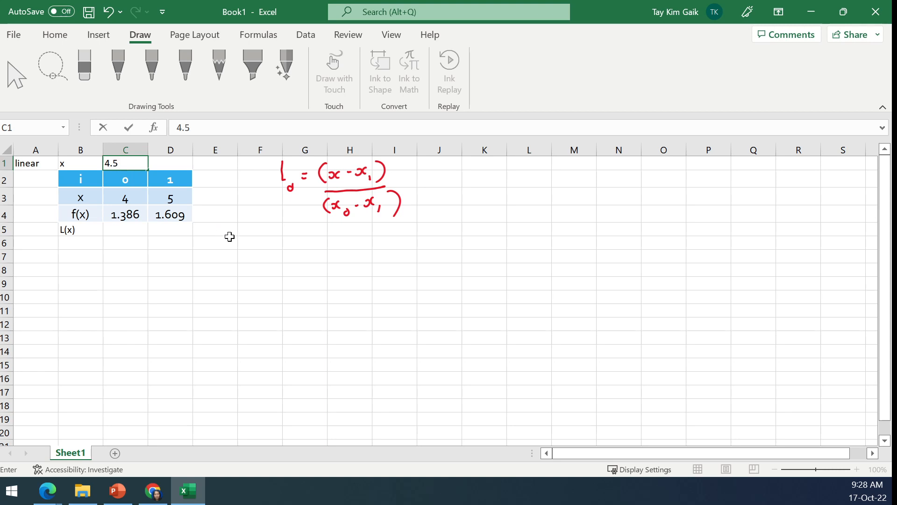
pyautogui.click(229, 238)
pyautogui.click(142, 170)
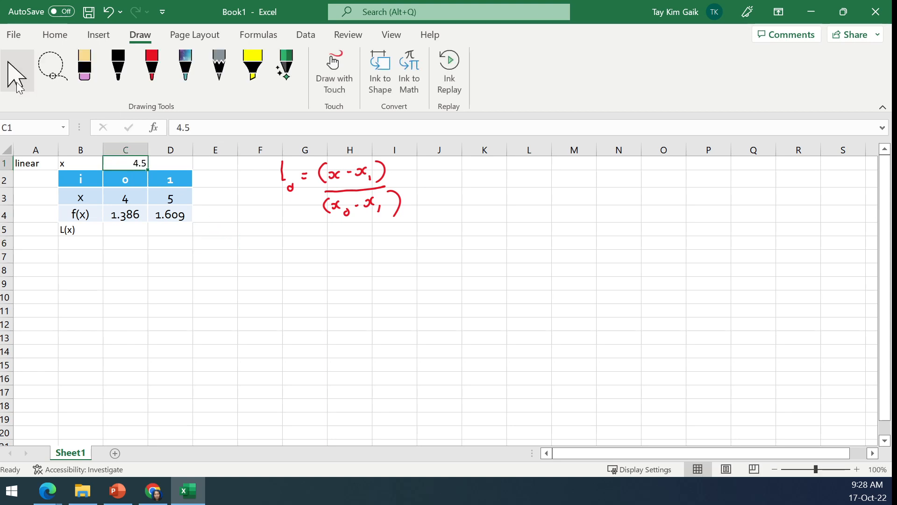
pyautogui.click(55, 35)
pyautogui.click(243, 83)
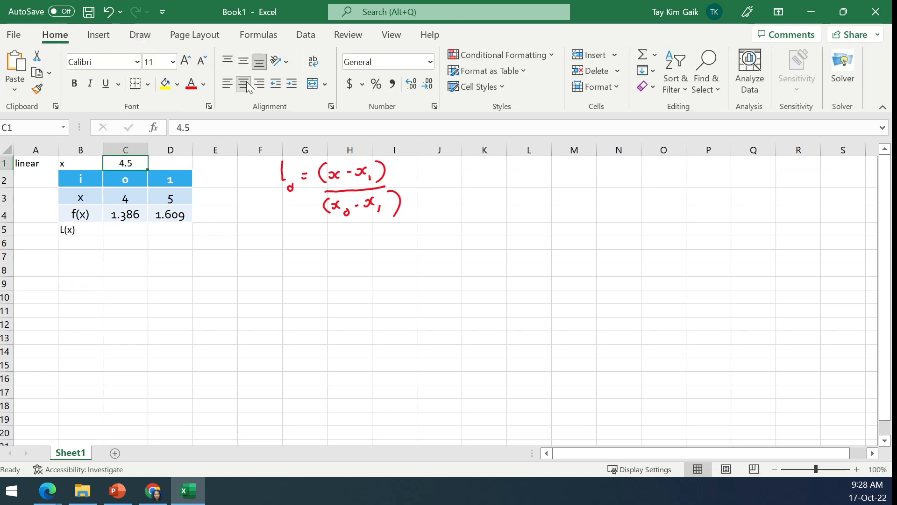
# - Enter the label exact in D1 and the formula =ln(4.5) in E1
pyautogui.click(180, 166)
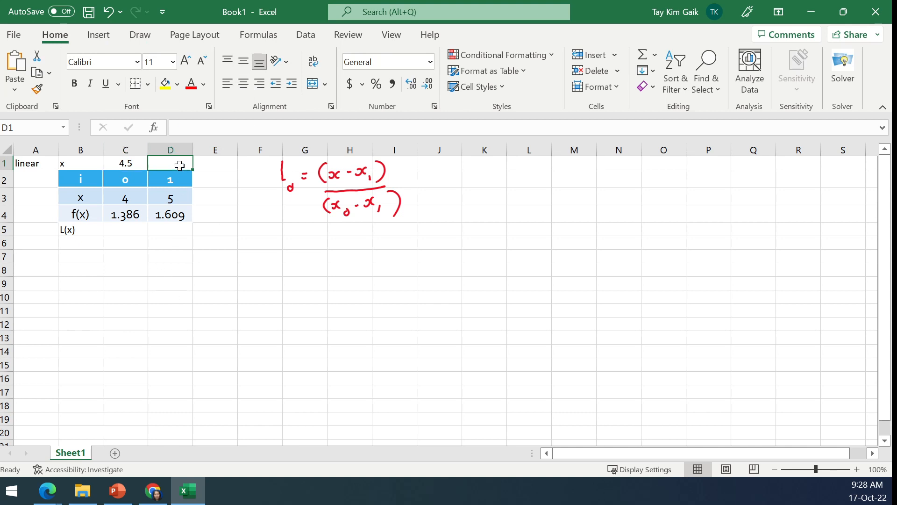
pyautogui.write('exac')
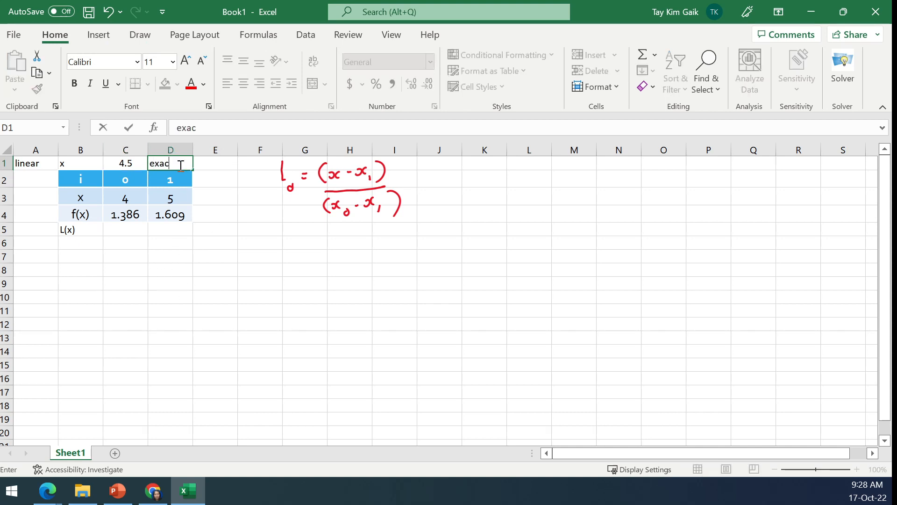
pyautogui.write('t')
pyautogui.click(228, 166)
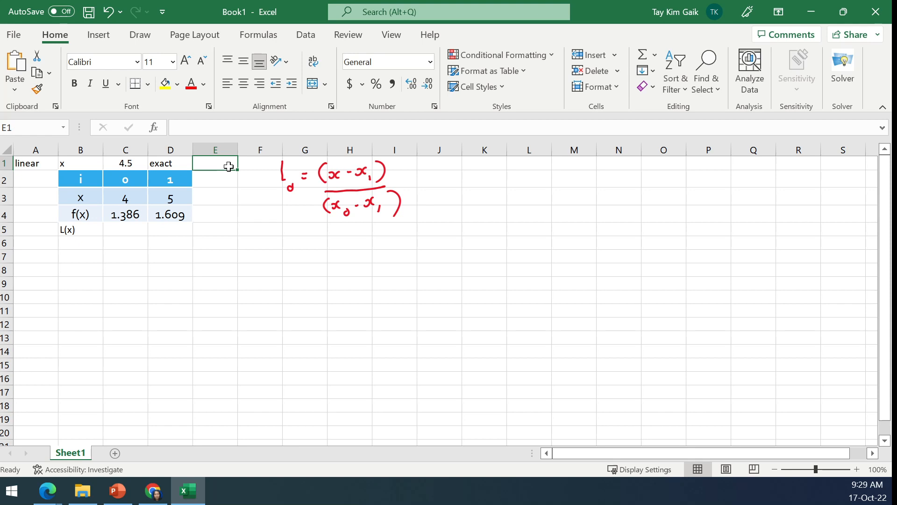
pyautogui.write('=ln(')
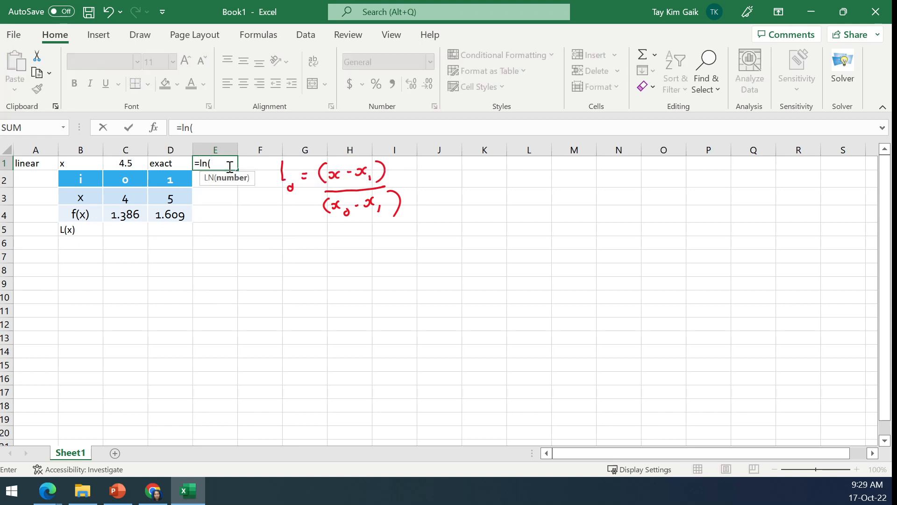
pyautogui.write('4.5)')
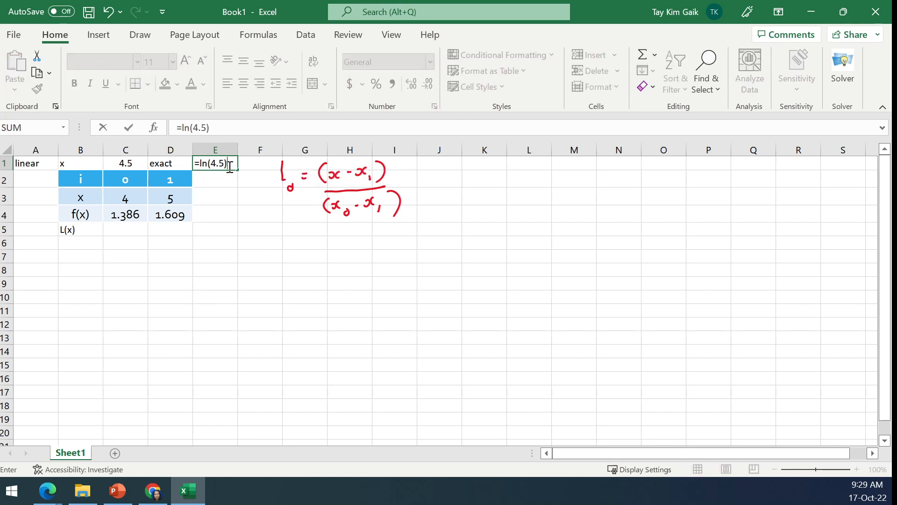
pyautogui.press('Return')
# - Reduce the exact value in E1 to four decimal places and centre it
pyautogui.click(234, 164)
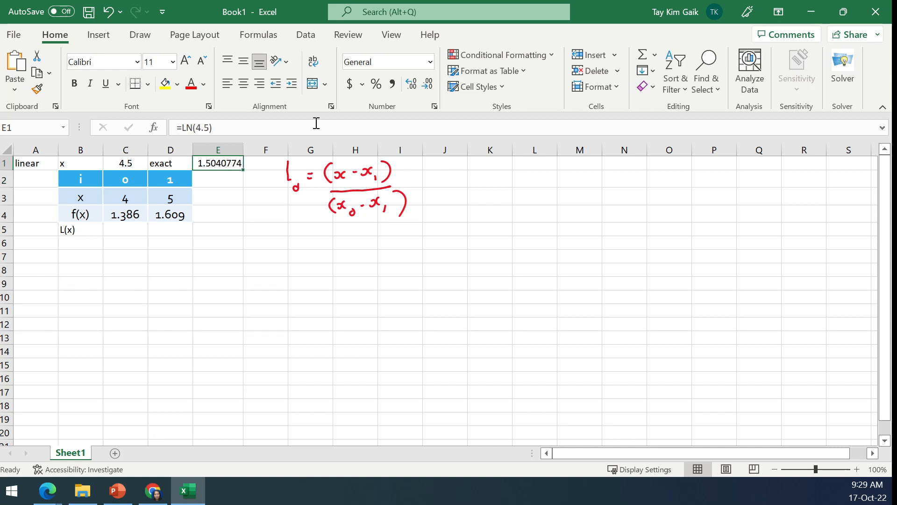
pyautogui.click(428, 84)
pyautogui.click(428, 84)
pyautogui.click(427, 85)
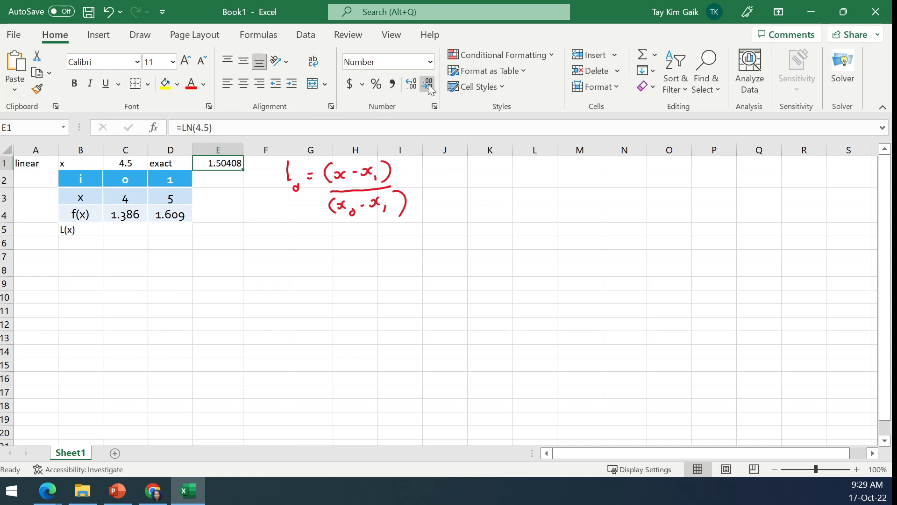
pyautogui.click(243, 84)
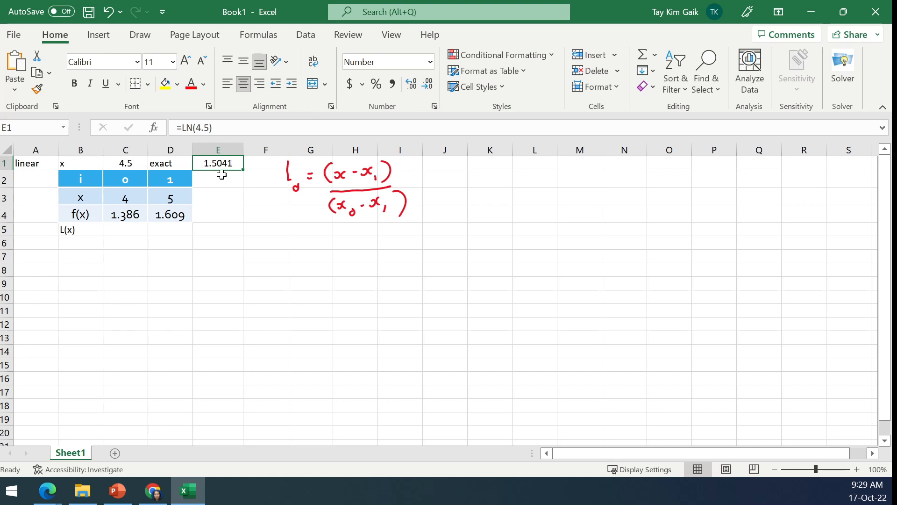
# - Centre the L(x) label in B5 and apply all borders to the range B5:D6
pyautogui.click(100, 228)
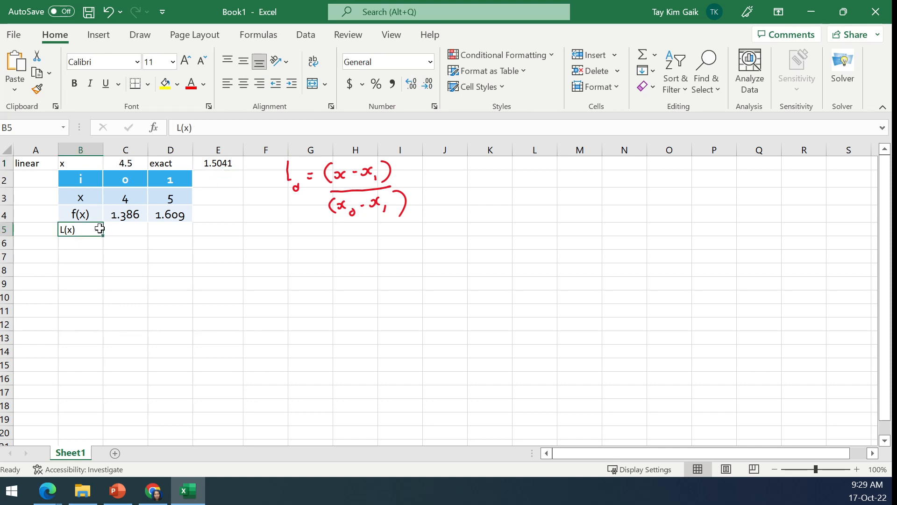
pyautogui.click(244, 84)
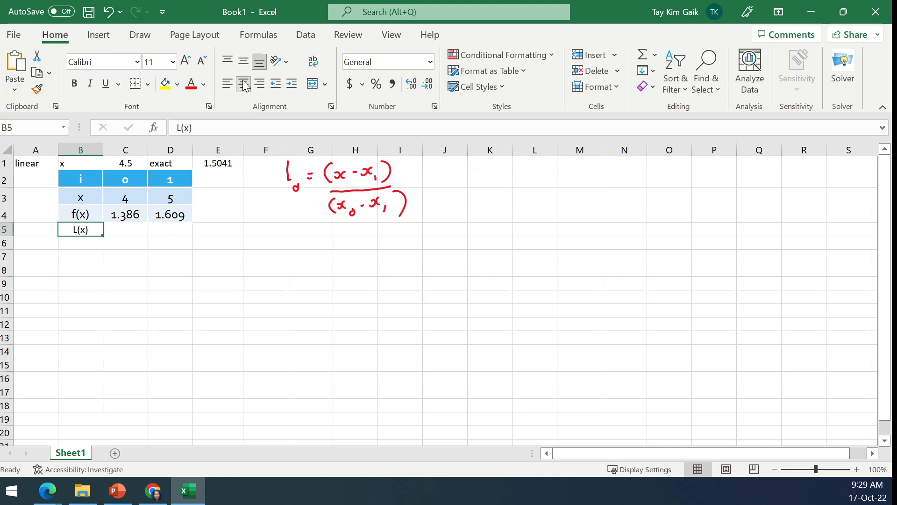
pyautogui.click(138, 232)
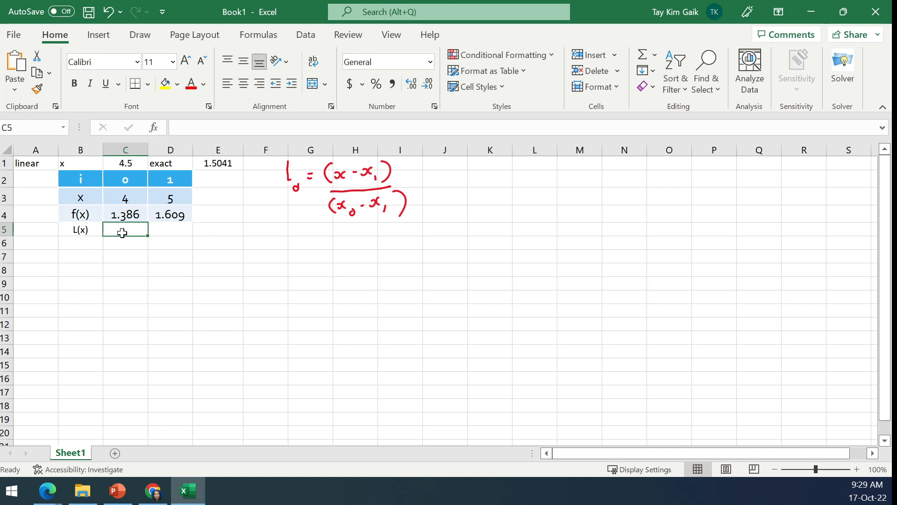
pyautogui.moveTo(74, 230); pyautogui.dragTo(183, 241)
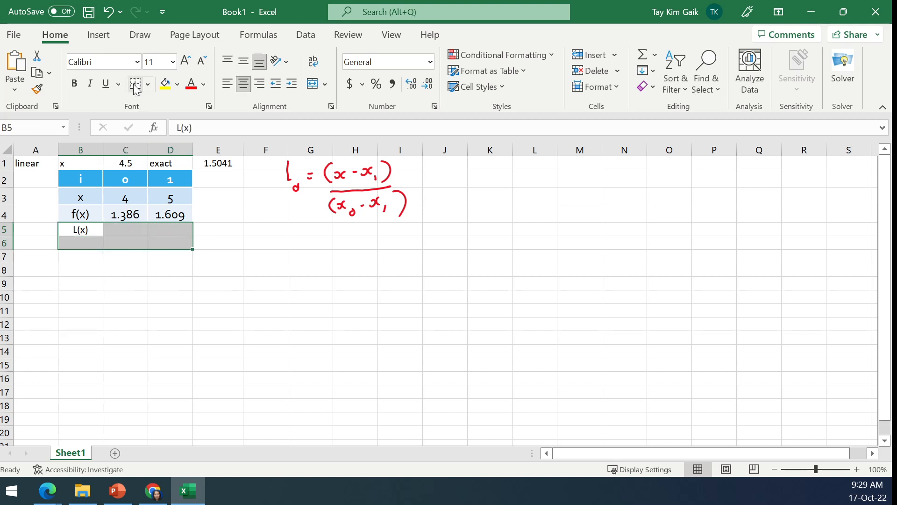
pyautogui.click(148, 83)
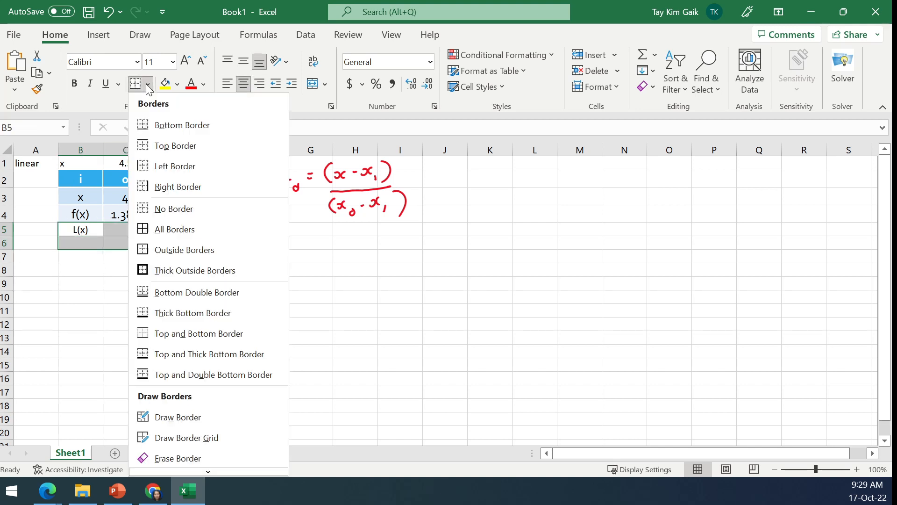
pyautogui.click(156, 226)
# - Begin the L(x) formula in C5 with the numerator and division sign =($C$1-D4)/, using an absolute reference to C1
pyautogui.click(124, 228)
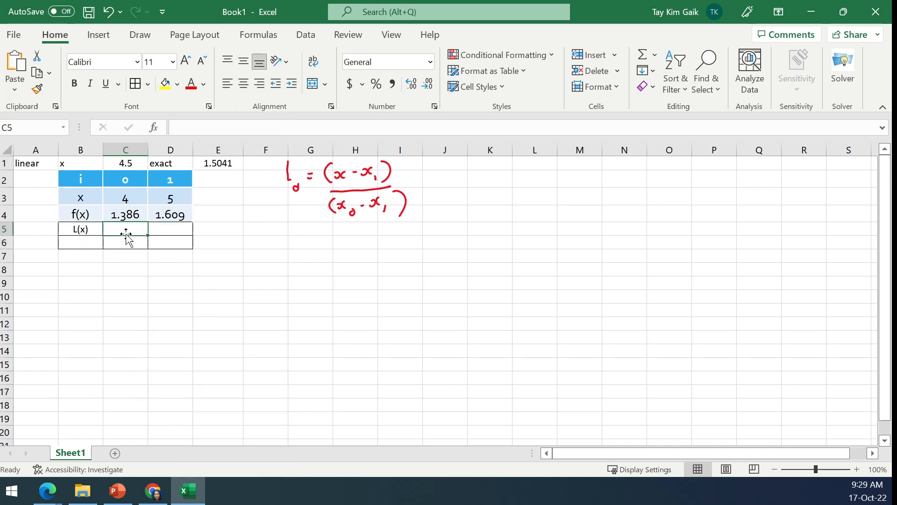
pyautogui.write('=')
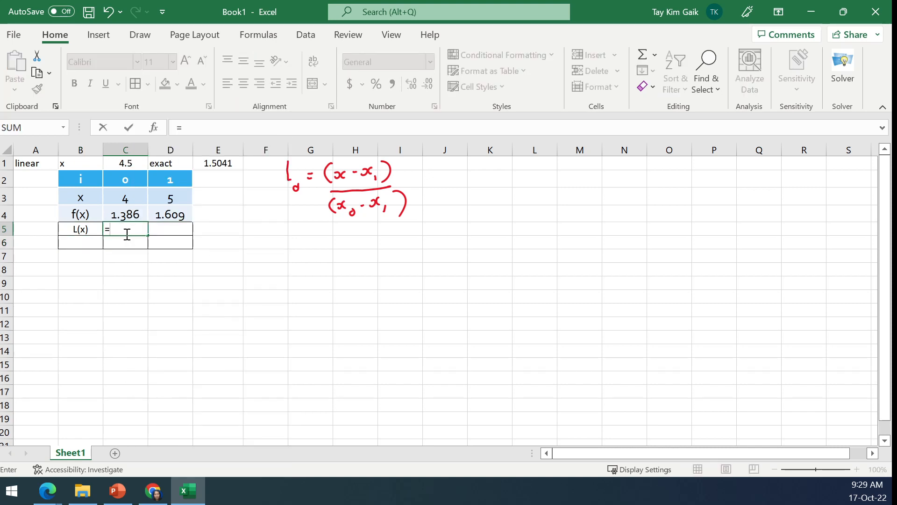
pyautogui.write('(')
pyautogui.click(127, 165)
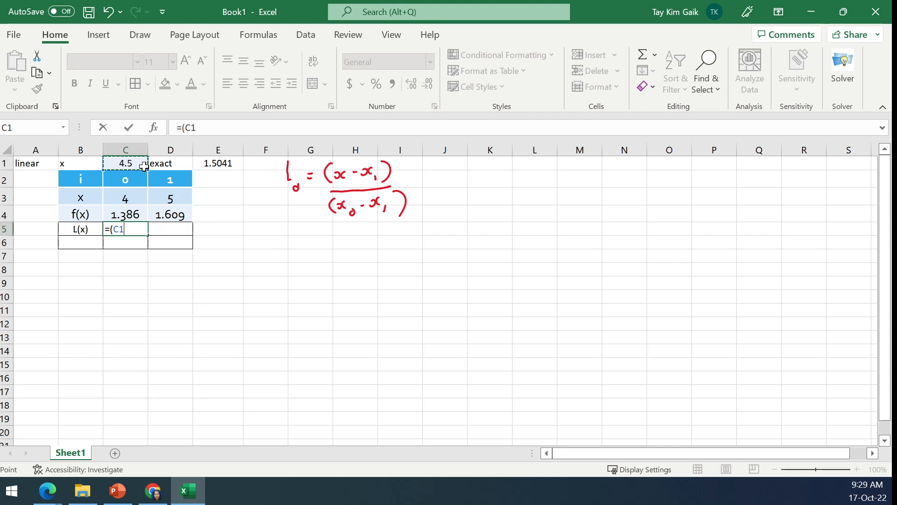
pyautogui.click(188, 127)
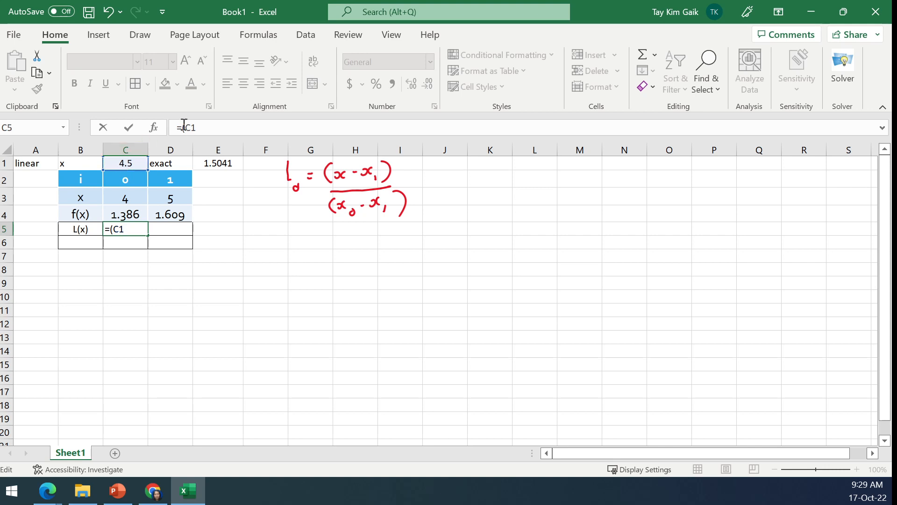
pyautogui.write('$C$1-')
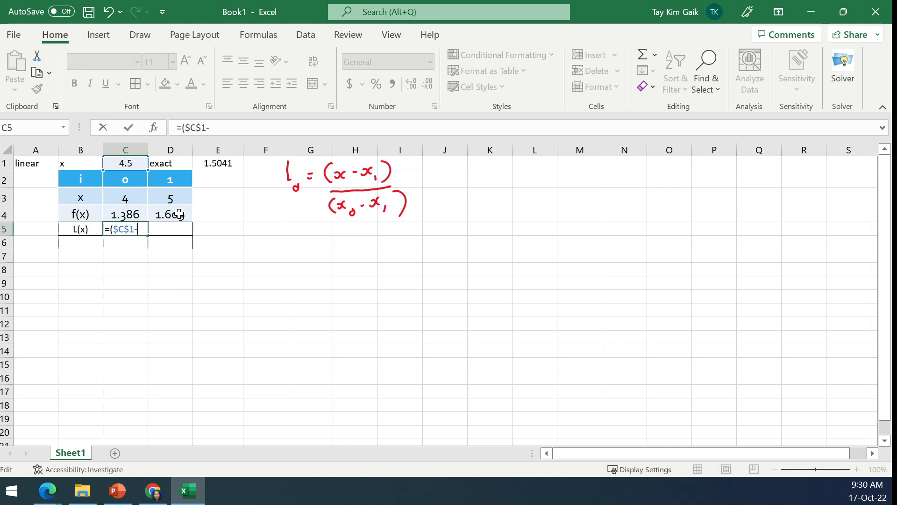
pyautogui.click(179, 214)
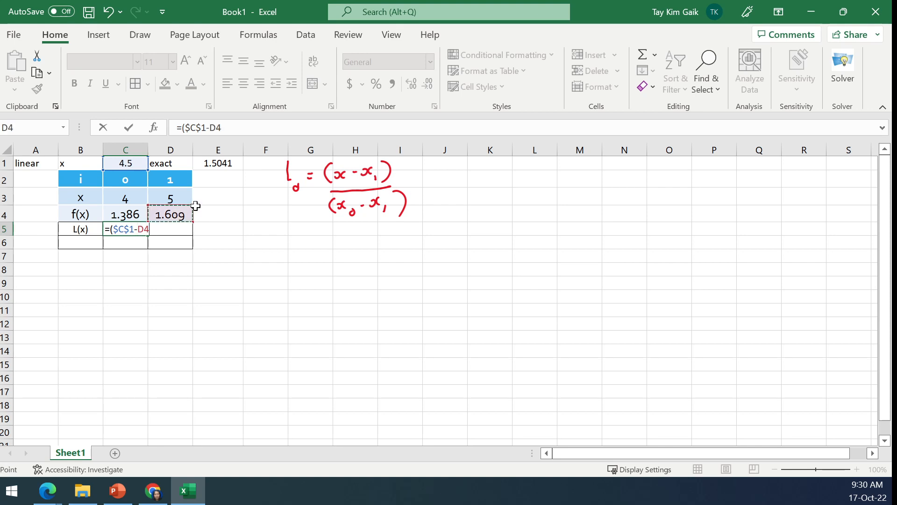
pyautogui.write(')/')
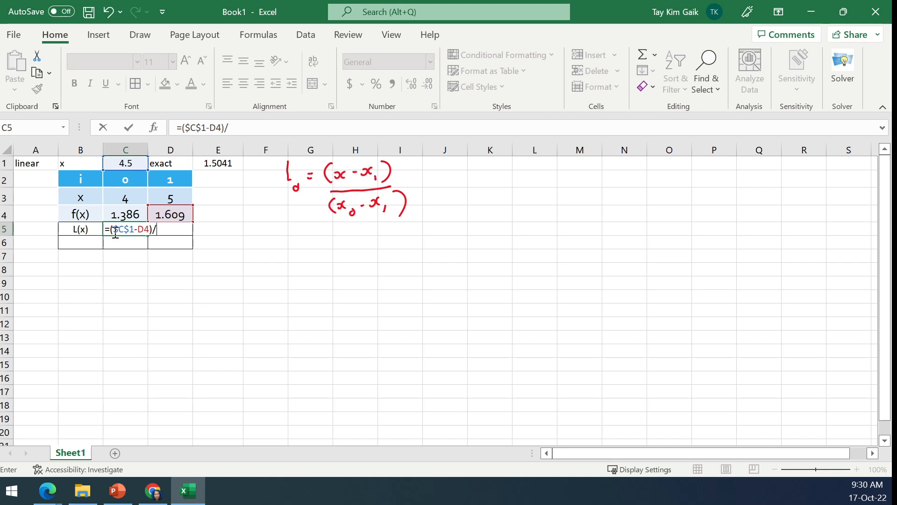
# - Complete the C5 formula by copying the numerator as denominator and replacing $C$1 with C4, giving =($C$1-D4)/(C4-D4)
pyautogui.moveTo(112, 229); pyautogui.dragTo(153, 233)
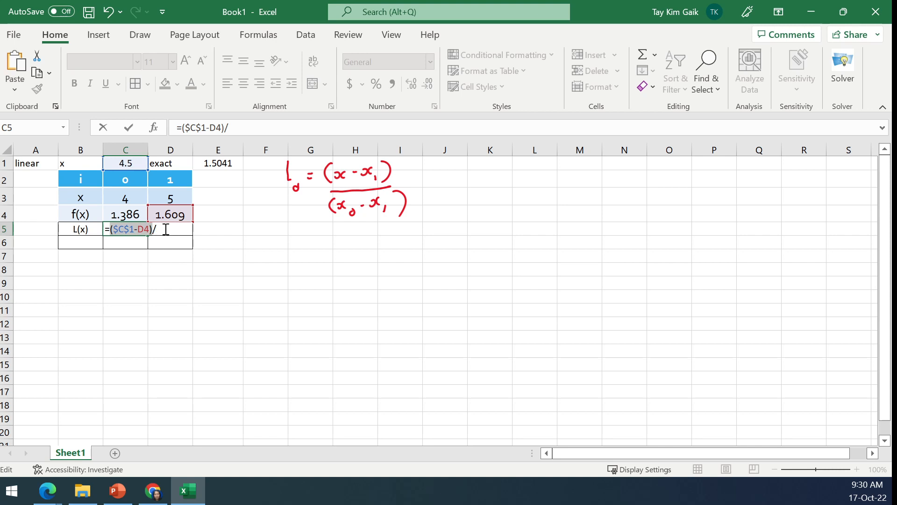
pyautogui.click(166, 229)
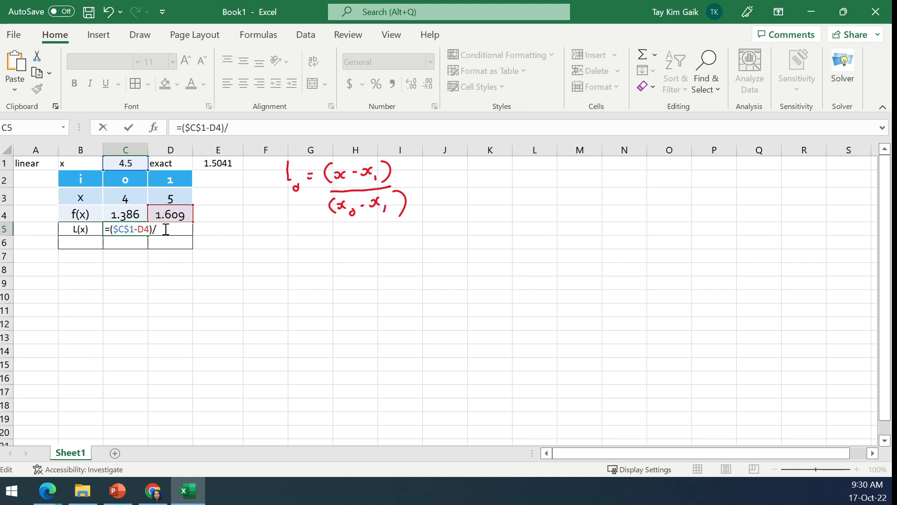
pyautogui.hotkey('ctrl', 'v')
pyautogui.moveTo(161, 230); pyautogui.dragTo(181, 230)
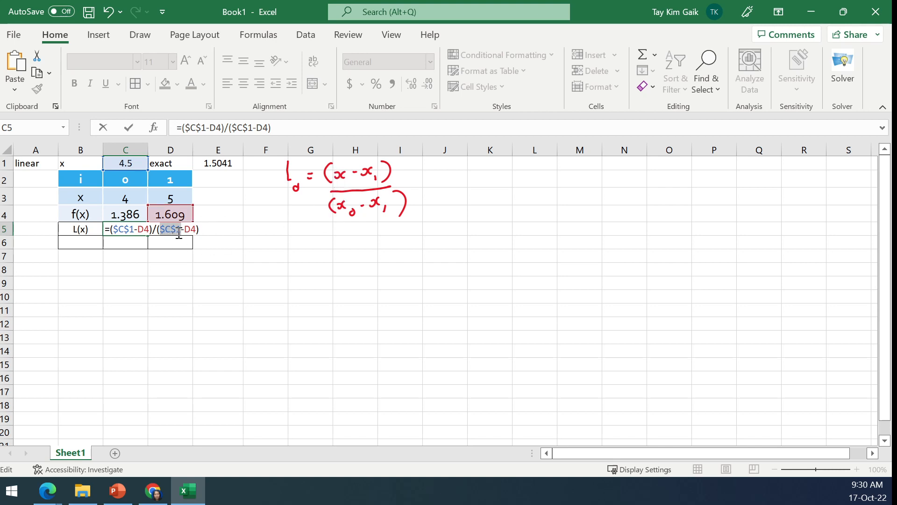
pyautogui.click(126, 211)
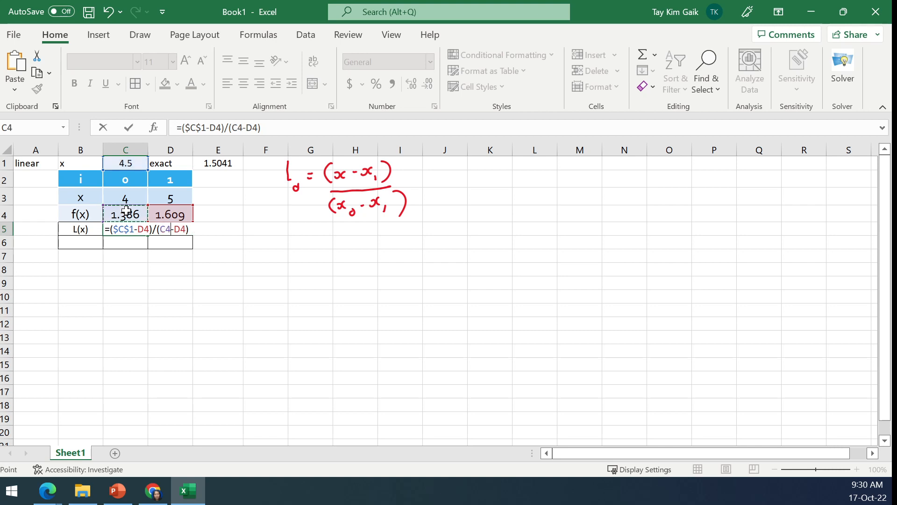
pyautogui.press('Return')
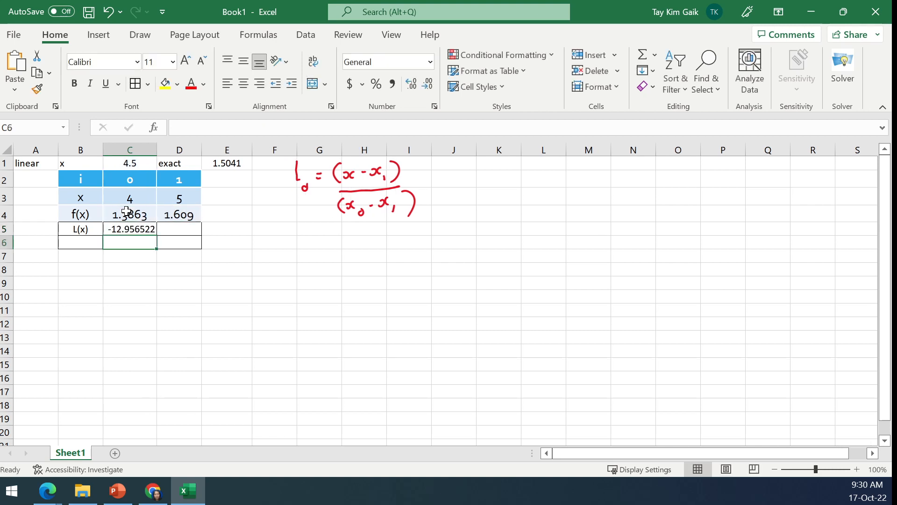
# - Review the cell references in the C5 formula against the handwritten Lagrange expression
pyautogui.click(130, 229)
pyautogui.click(207, 130)
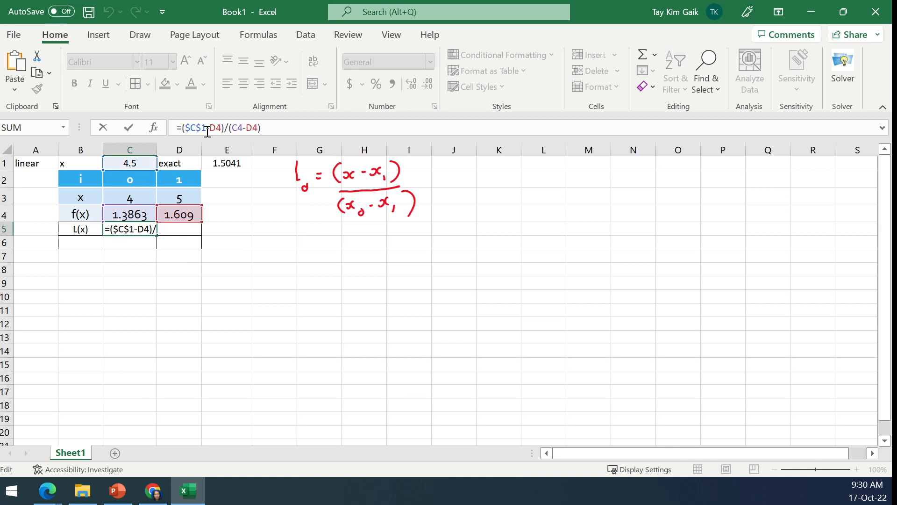
pyautogui.moveTo(247, 130); pyautogui.dragTo(251, 130)
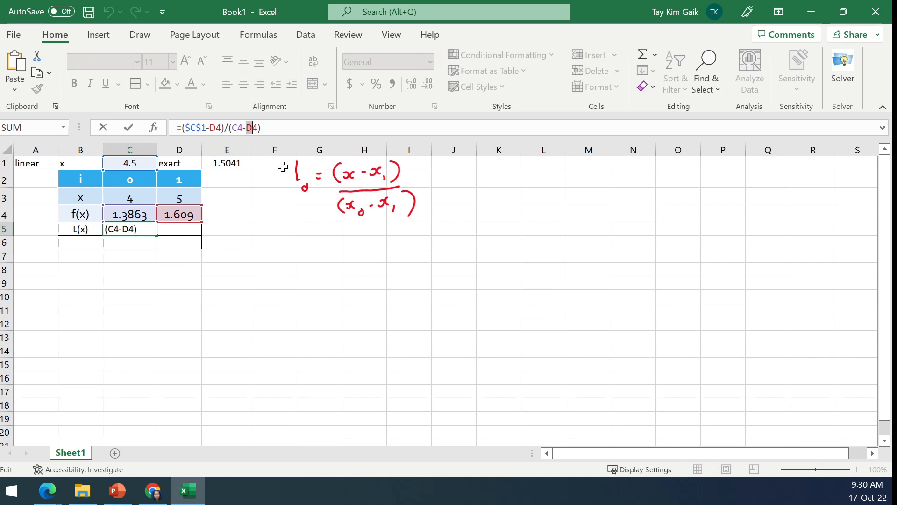
pyautogui.click(128, 128)
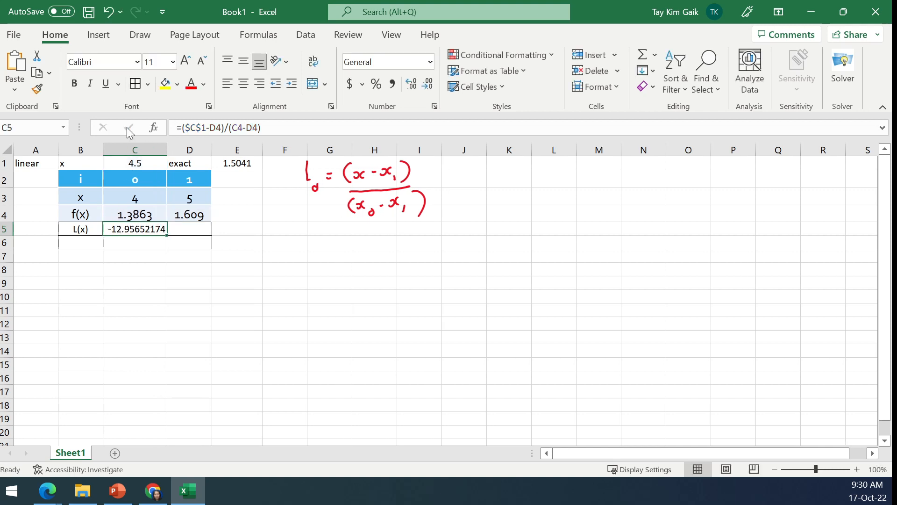
# - Reduce the L(x) result in C5 to five decimal places and centre it
pyautogui.click(426, 87)
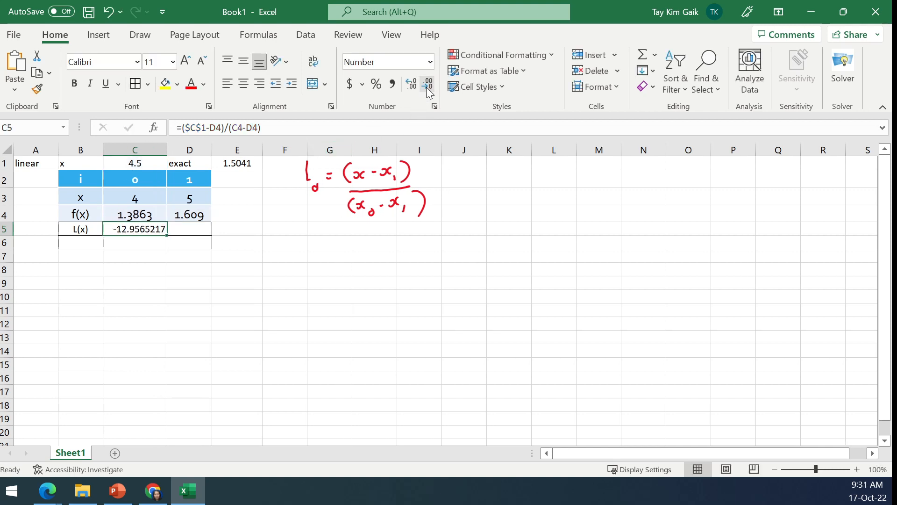
pyautogui.click(426, 87)
pyautogui.click(426, 87)
pyautogui.click(246, 90)
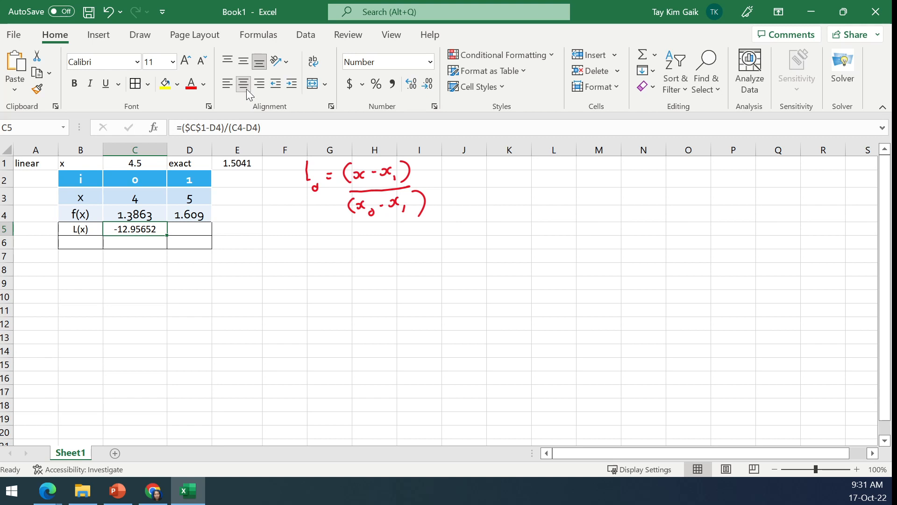
# - Correct the C5 formula to use the x values in row 3, giving =($C$1-D3)/(C3-D3)
pyautogui.click(196, 129)
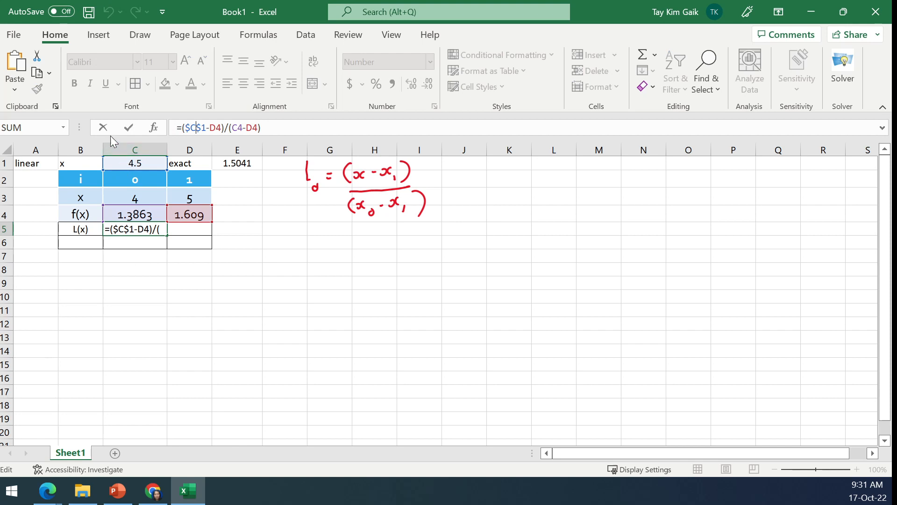
pyautogui.click(128, 127)
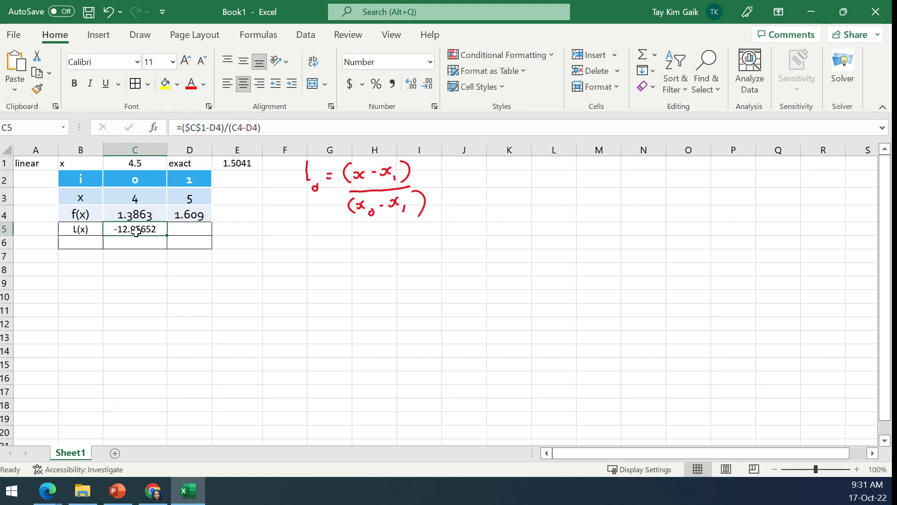
pyautogui.click(207, 128)
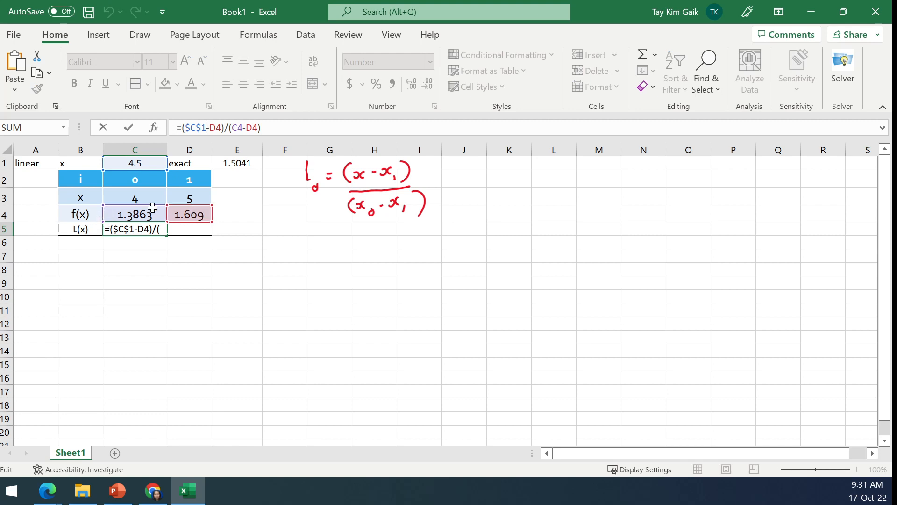
pyautogui.moveTo(184, 205); pyautogui.dragTo(185, 200)
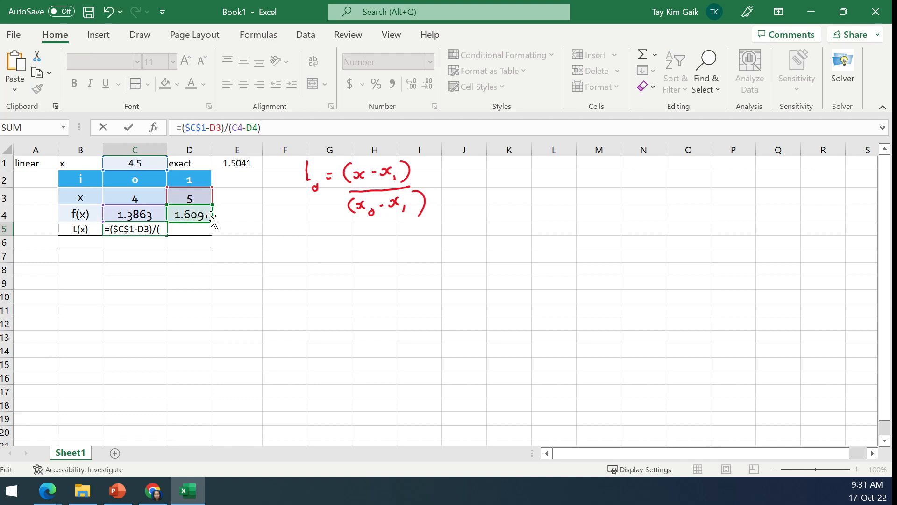
pyautogui.moveTo(212, 215); pyautogui.dragTo(212, 199)
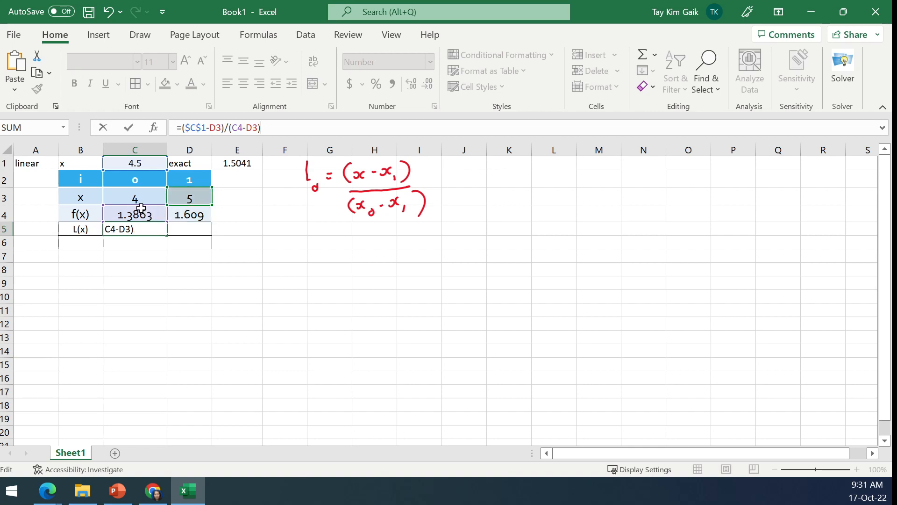
pyautogui.moveTo(141, 208); pyautogui.dragTo(140, 201)
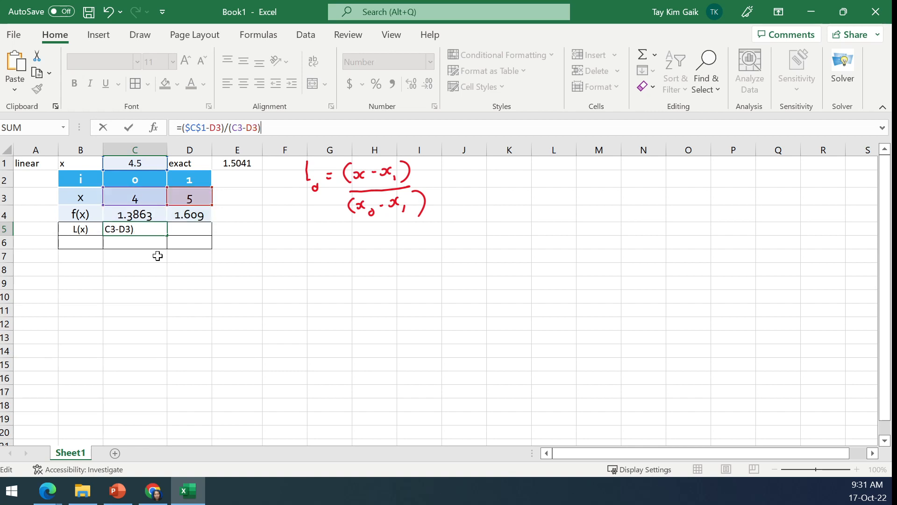
pyautogui.click(120, 230)
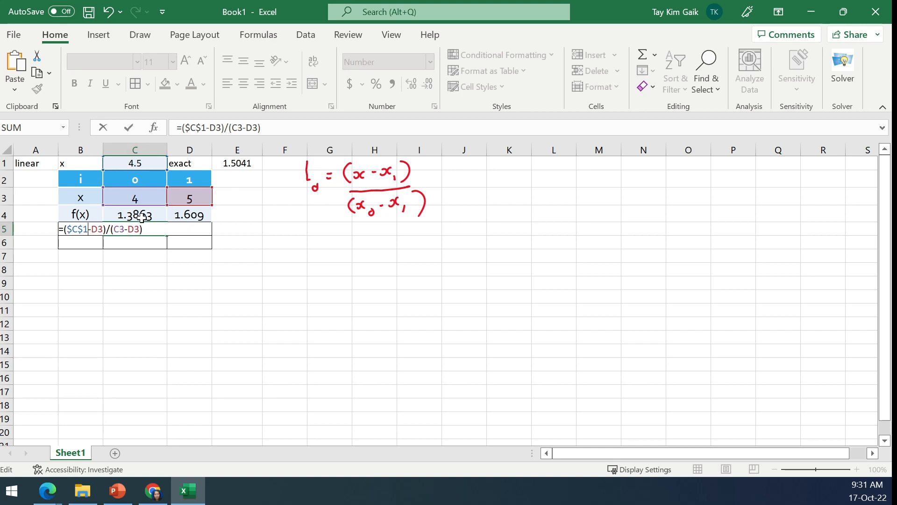
pyautogui.click(130, 127)
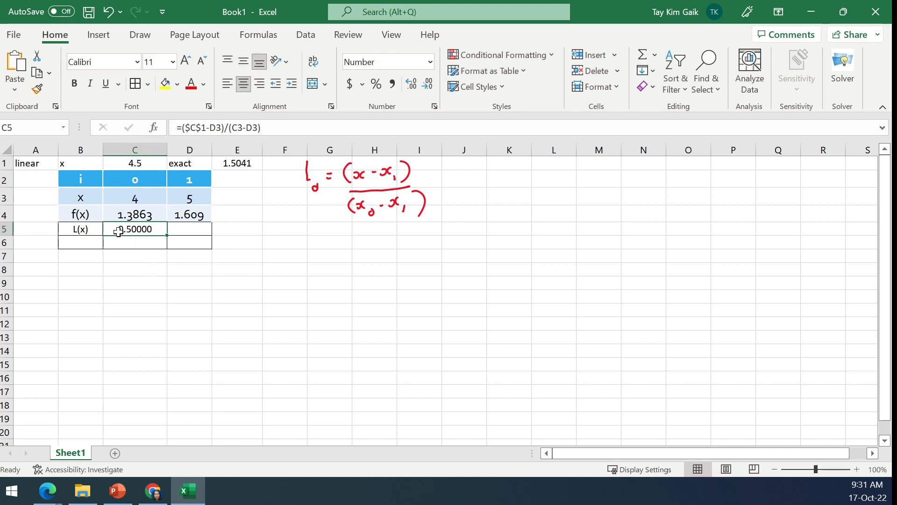
# - Handwrite L₁ = (x - x₀)/(x₁ - x₀) in red ink below the L₀ expression and return to cell selection
pyautogui.click(142, 37)
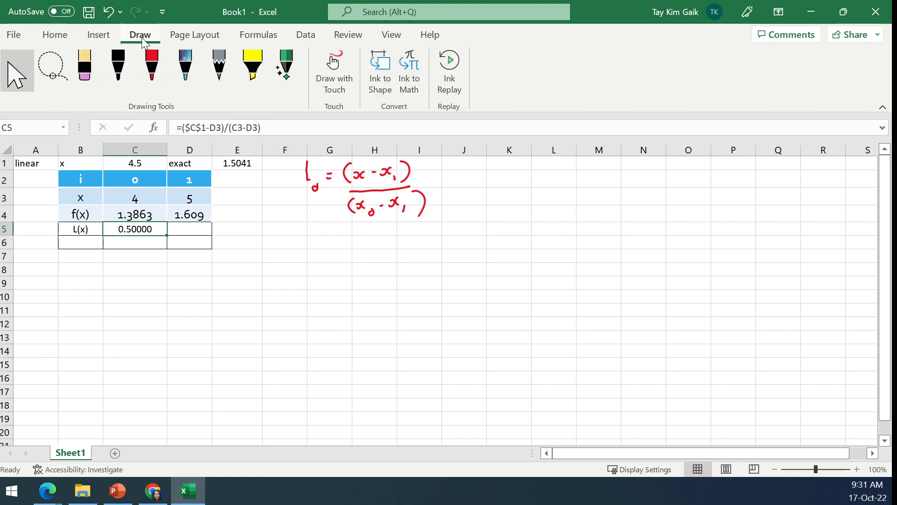
pyautogui.click(152, 65)
pyautogui.moveTo(309, 241); pyautogui.dragTo(318, 265)
pyautogui.moveTo(326, 250); pyautogui.dragTo(401, 258)
pyautogui.moveTo(345, 266)
pyautogui.mouseDown()
pyautogui.moveTo(429, 257)
pyautogui.moveTo(352, 287)
pyautogui.moveTo(365, 282)
pyautogui.moveTo(372, 295)
pyautogui.moveTo(388, 280)
pyautogui.mouseUp()
pyautogui.moveTo(392, 277)
pyautogui.mouseDown()
pyautogui.moveTo(393, 285)
pyautogui.moveTo(406, 280)
pyautogui.mouseUp()
pyautogui.moveTo(419, 270); pyautogui.dragTo(421, 297)
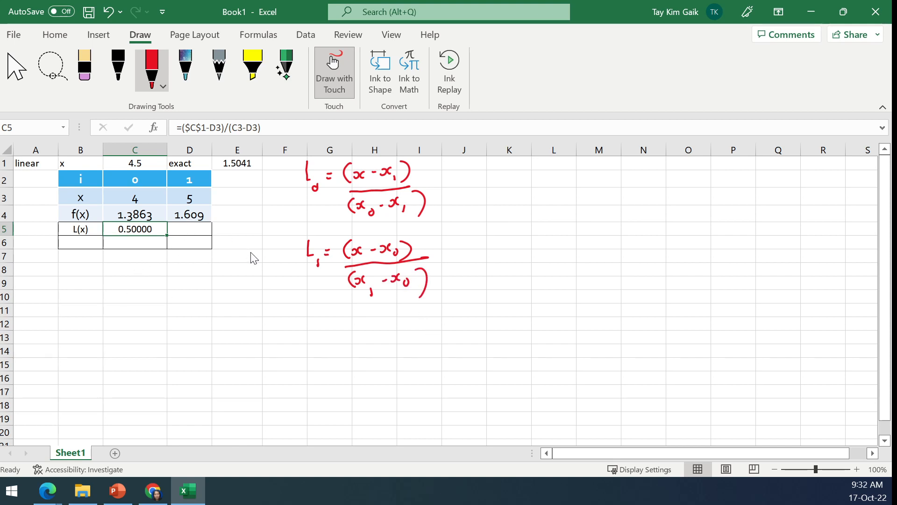
pyautogui.click(16, 68)
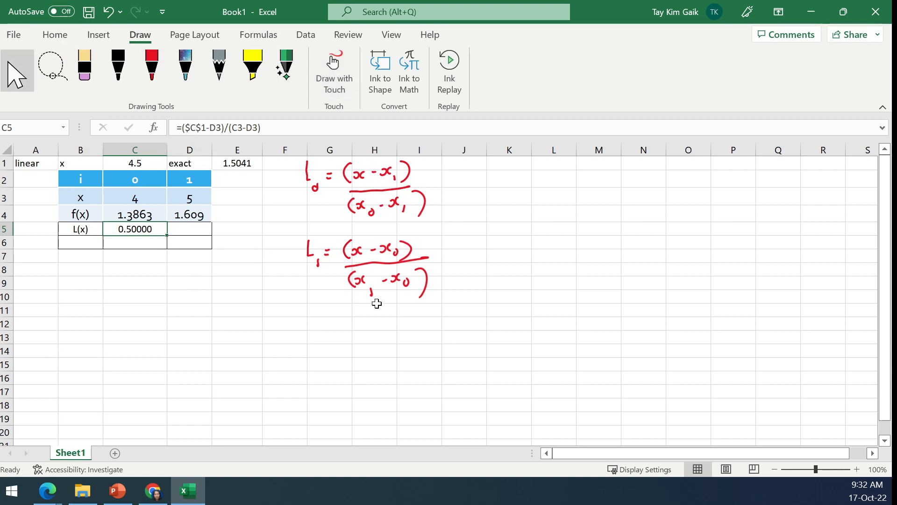
# - Narrow column C slightly so it fits the five-decimal L(x) value
pyautogui.click(191, 228)
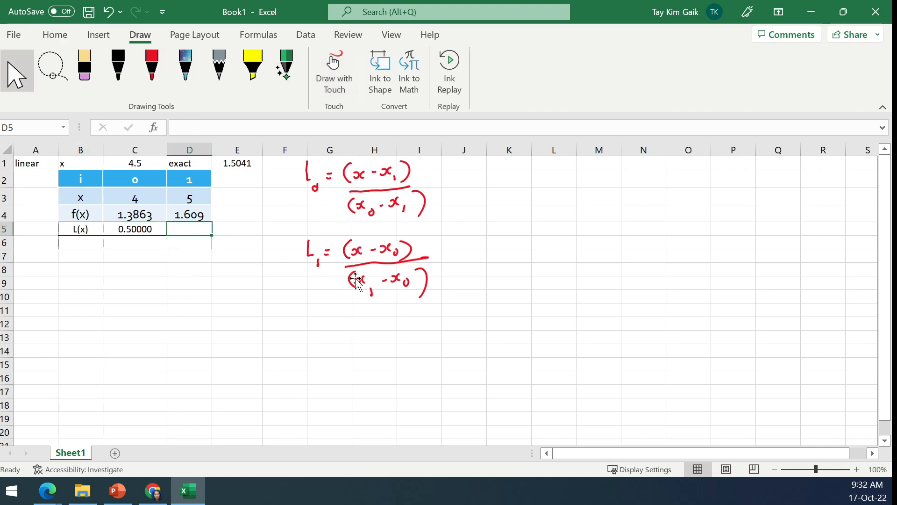
pyautogui.click(141, 228)
pyautogui.moveTo(168, 146); pyautogui.dragTo(156, 149)
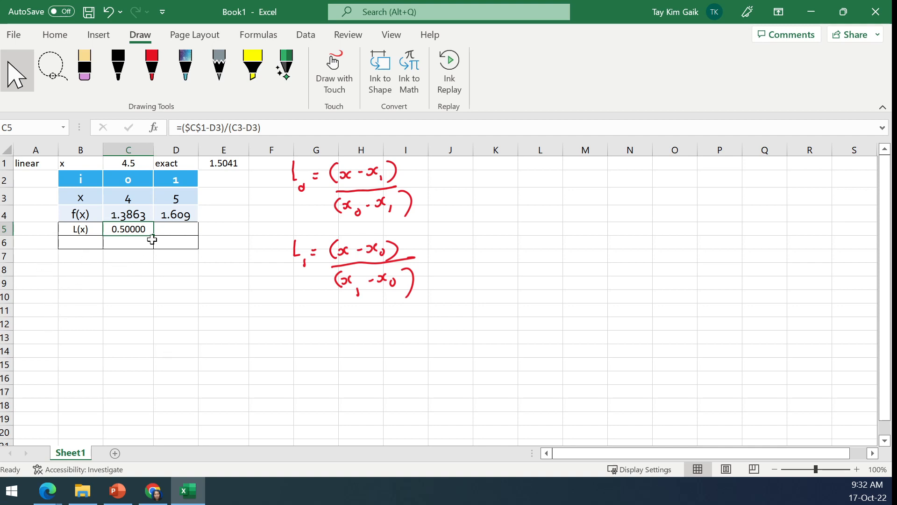
pyautogui.moveTo(153, 149); pyautogui.dragTo(149, 149)
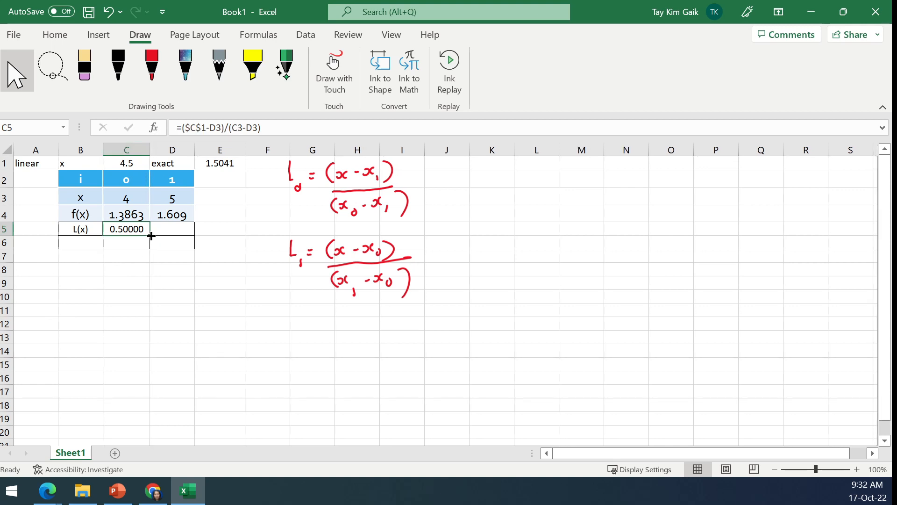
pyautogui.click(156, 294)
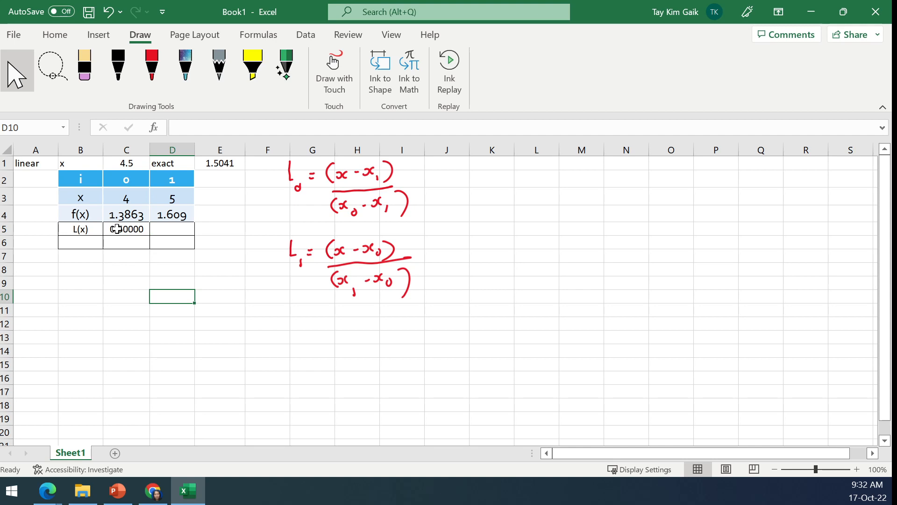
# - Try filling the L(x) formula from C5 across into D5 and clear the filled cell
pyautogui.click(117, 229)
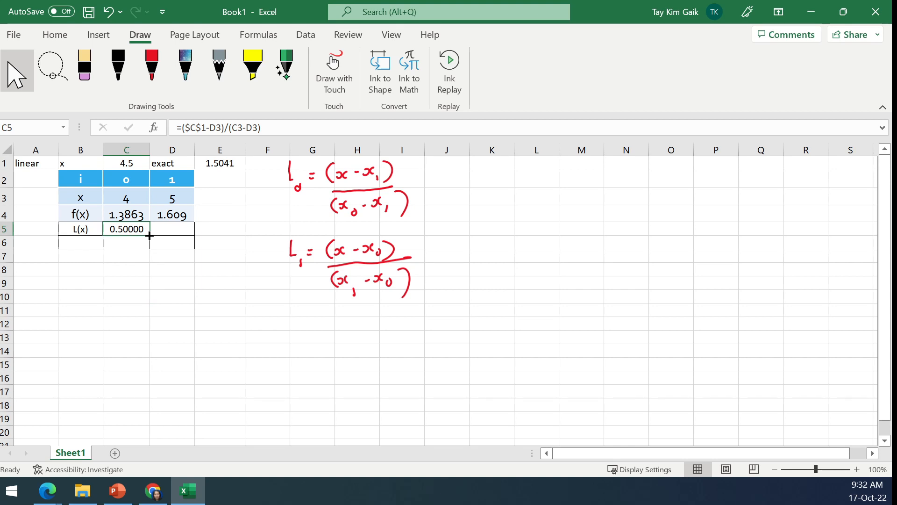
pyautogui.moveTo(150, 236); pyautogui.dragTo(181, 232)
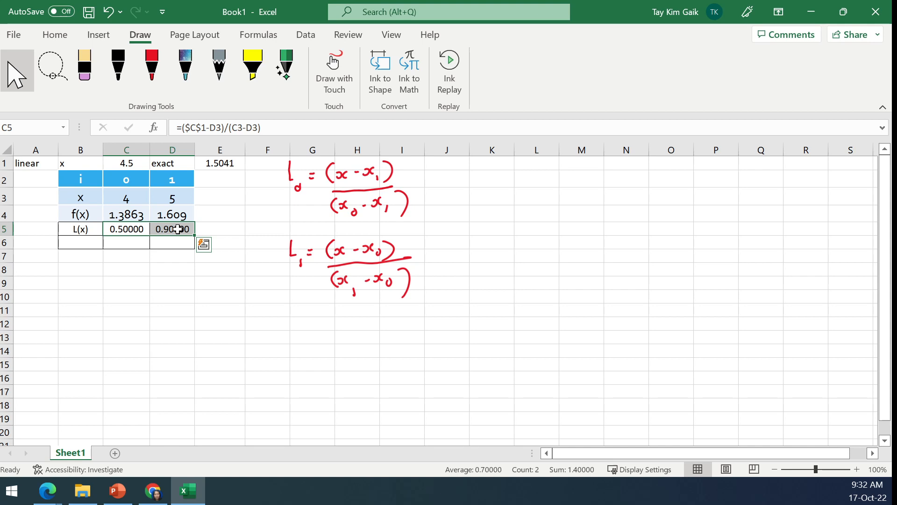
pyautogui.click(177, 229)
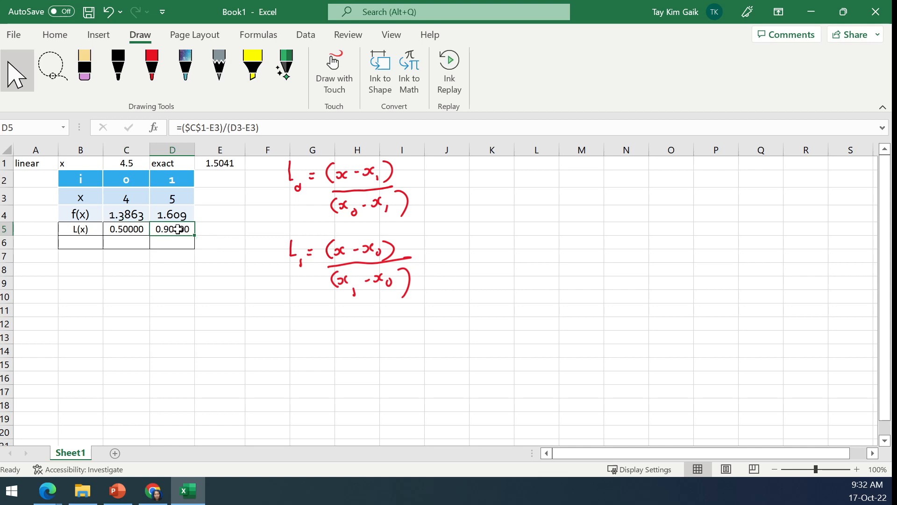
pyautogui.press('Delete')
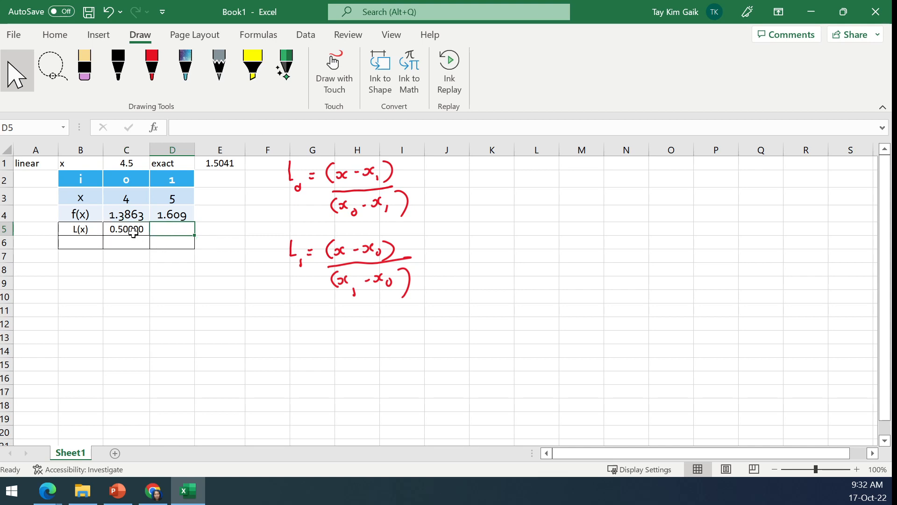
# - Copy the L(x) formula from C5 into D5 and check the cell references in the pasted formula
pyautogui.click(133, 231)
pyautogui.hotkey('ctrl', 'c')
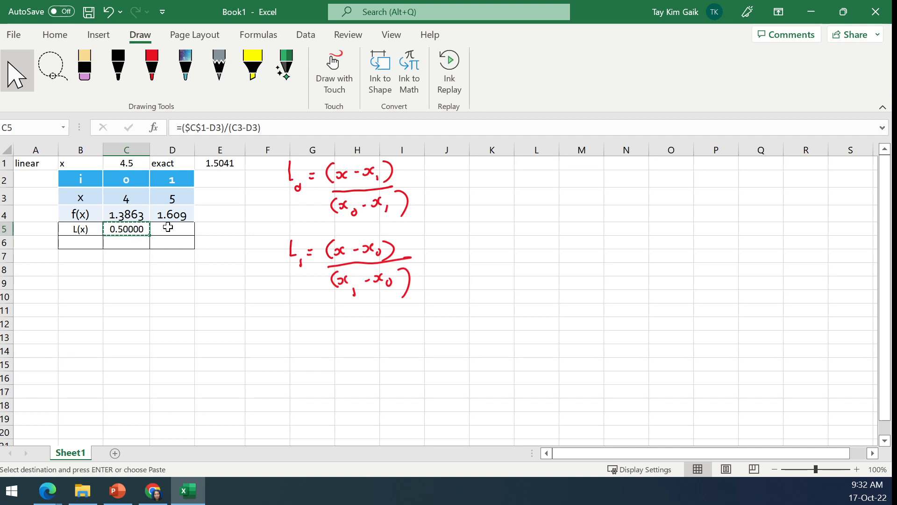
pyautogui.click(169, 229)
pyautogui.hotkey('ctrl', 'v')
pyautogui.click(209, 274)
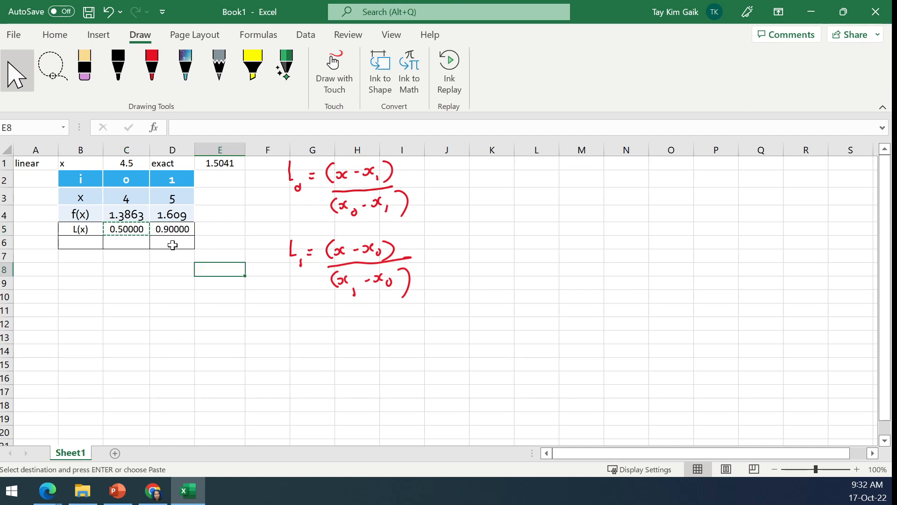
pyautogui.click(170, 232)
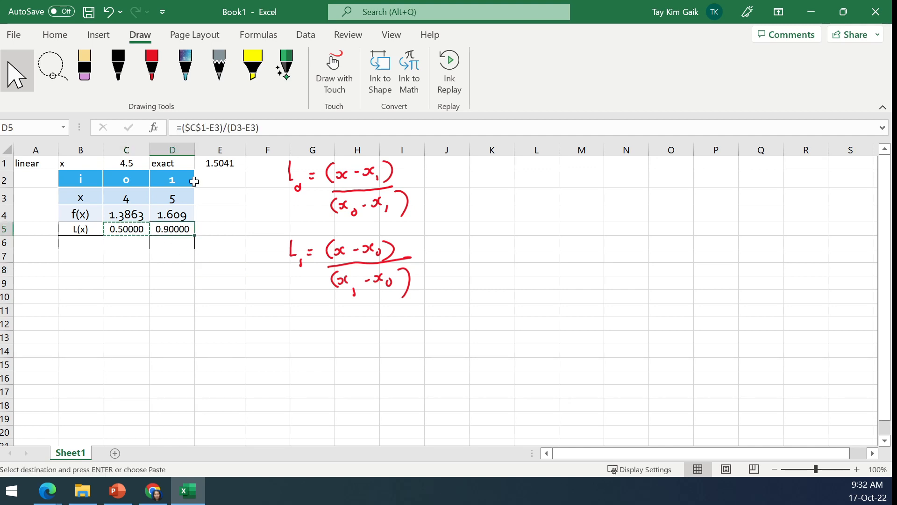
pyautogui.click(210, 244)
pyautogui.click(171, 229)
pyautogui.click(217, 128)
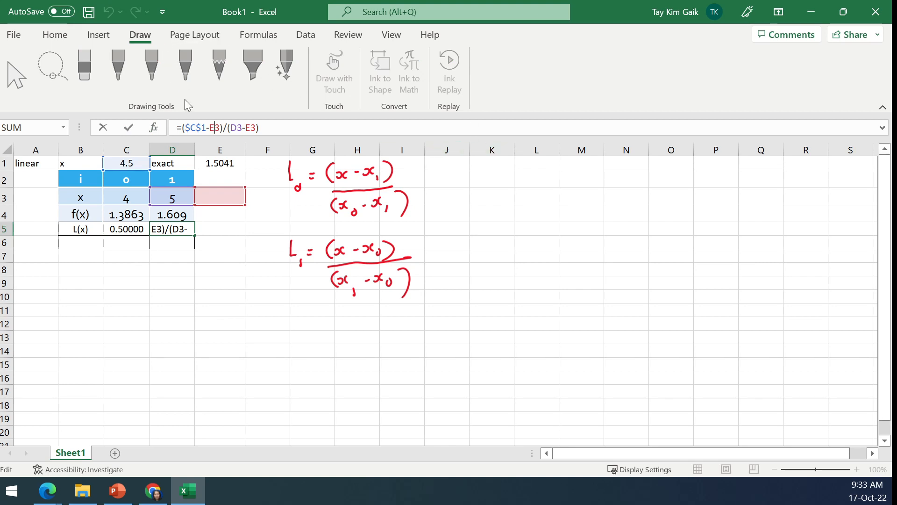
pyautogui.click(107, 130)
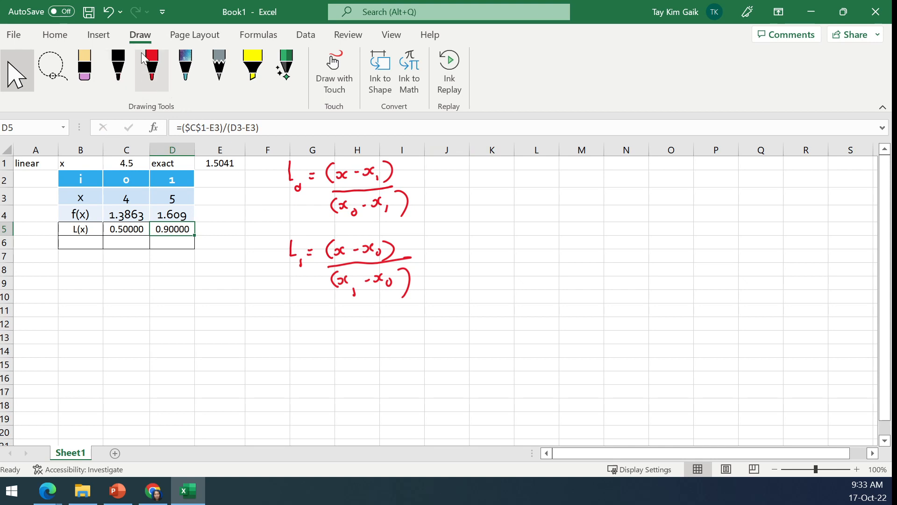
# - Handwrite =($C$1-D3)/(C3-D3) in black ink beside the L₀ expression, with a downward arrow labelled "copy" beneath it
pyautogui.click(335, 70)
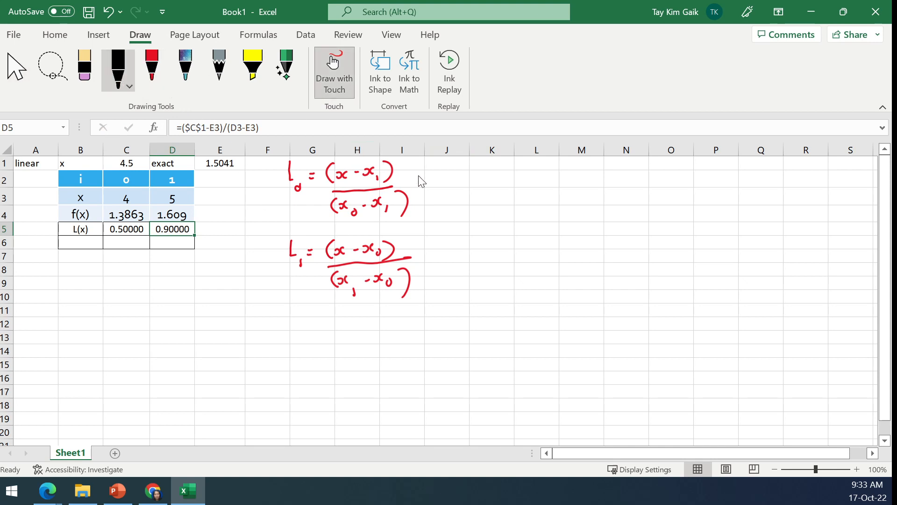
pyautogui.moveTo(419, 183); pyautogui.dragTo(437, 186)
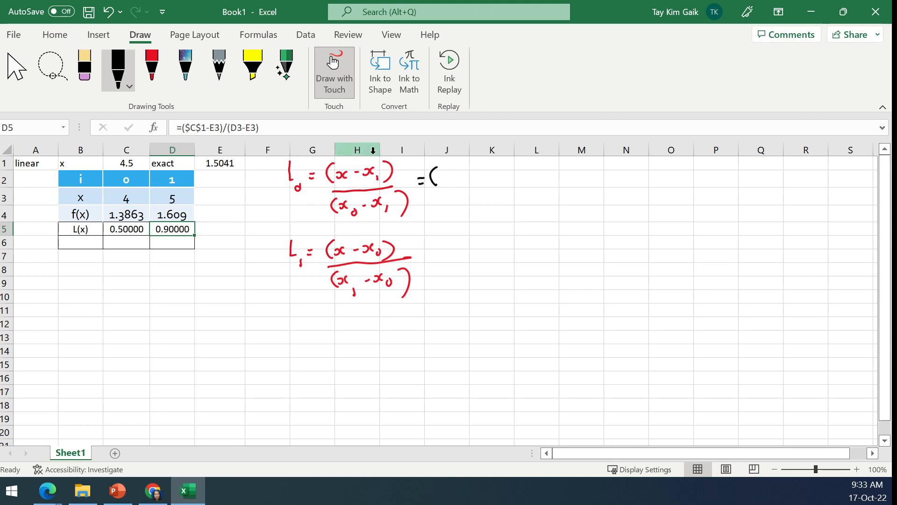
pyautogui.moveTo(445, 171)
pyautogui.mouseDown()
pyautogui.moveTo(443, 183)
pyautogui.moveTo(476, 180)
pyautogui.mouseUp()
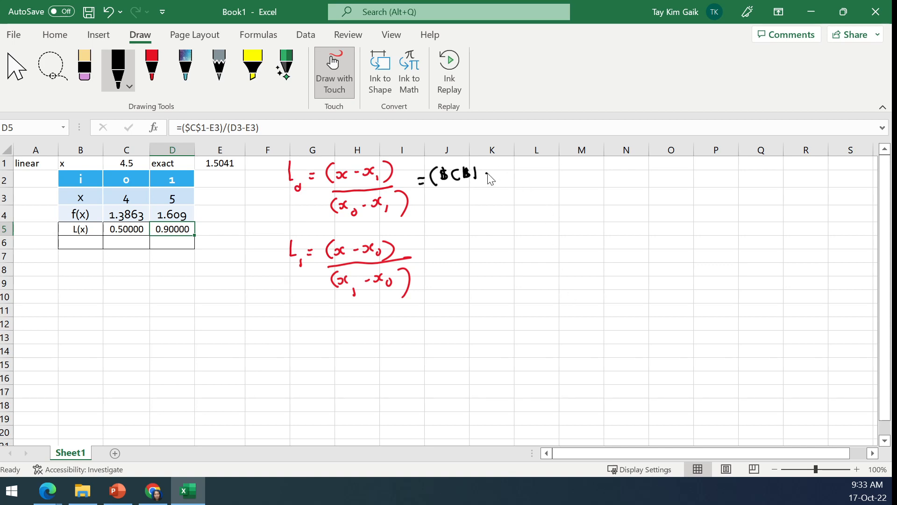
pyautogui.moveTo(487, 173); pyautogui.dragTo(494, 173)
pyautogui.moveTo(504, 185)
pyautogui.mouseDown()
pyautogui.moveTo(506, 167)
pyautogui.moveTo(511, 182)
pyautogui.moveTo(525, 163)
pyautogui.moveTo(537, 185)
pyautogui.moveTo(560, 189)
pyautogui.mouseUp()
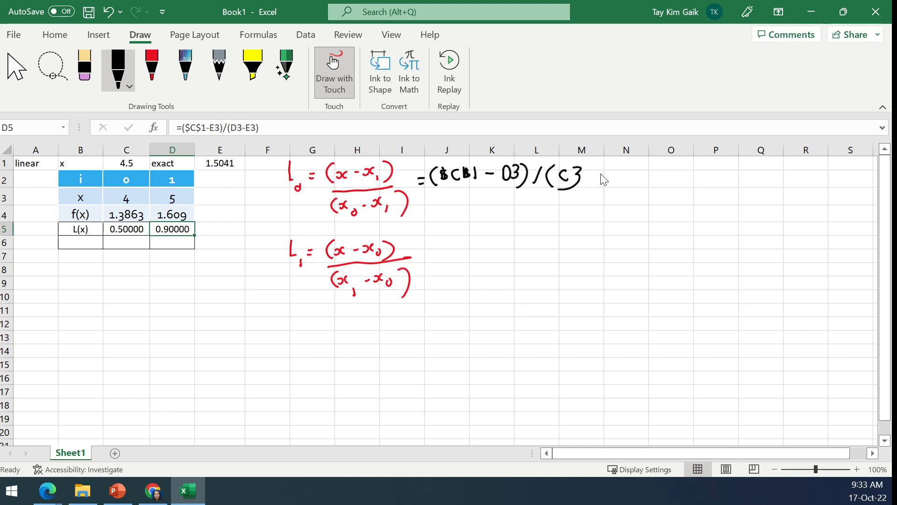
pyautogui.moveTo(596, 173); pyautogui.dragTo(637, 186)
pyautogui.moveTo(540, 201)
pyautogui.mouseDown()
pyautogui.moveTo(541, 214)
pyautogui.moveTo(567, 217)
pyautogui.mouseUp()
pyautogui.moveTo(570, 214)
pyautogui.mouseDown()
pyautogui.moveTo(571, 226)
pyautogui.moveTo(587, 223)
pyautogui.moveTo(571, 233)
pyautogui.mouseUp()
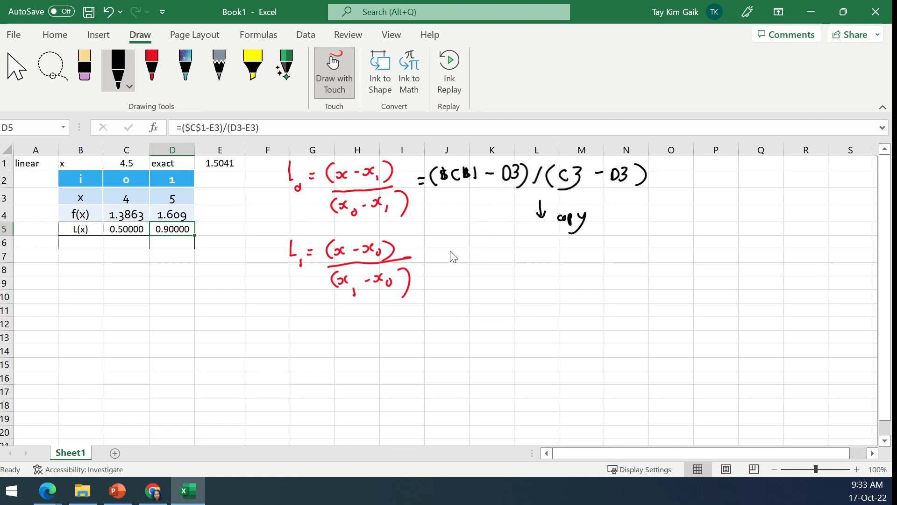
# - Handwrite the copied formula =($C$1-E3)/(D3-E3) in black ink beside the L₁ expression
pyautogui.moveTo(446, 249)
pyautogui.mouseDown()
pyautogui.moveTo(447, 268)
pyautogui.moveTo(457, 264)
pyautogui.mouseUp()
pyautogui.moveTo(464, 255); pyautogui.dragTo(504, 260)
pyautogui.moveTo(510, 260); pyautogui.dragTo(514, 259)
pyautogui.moveTo(509, 253); pyautogui.dragTo(517, 266)
pyautogui.moveTo(527, 251)
pyautogui.mouseDown()
pyautogui.moveTo(528, 271)
pyautogui.moveTo(586, 281)
pyautogui.moveTo(623, 263)
pyautogui.mouseUp()
pyautogui.moveTo(616, 269); pyautogui.dragTo(624, 269)
pyautogui.moveTo(630, 257); pyautogui.dragTo(631, 269)
pyautogui.moveTo(646, 241); pyautogui.dragTo(644, 271)
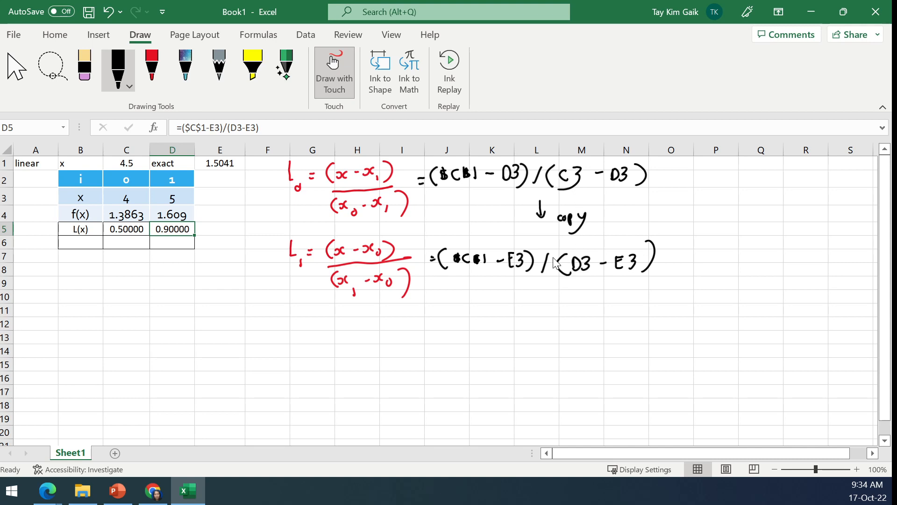
# - Handwrite the required L₁ formula =($C$1-C3)/(D3-C3) in red ink below the L₁ expression
pyautogui.click(152, 65)
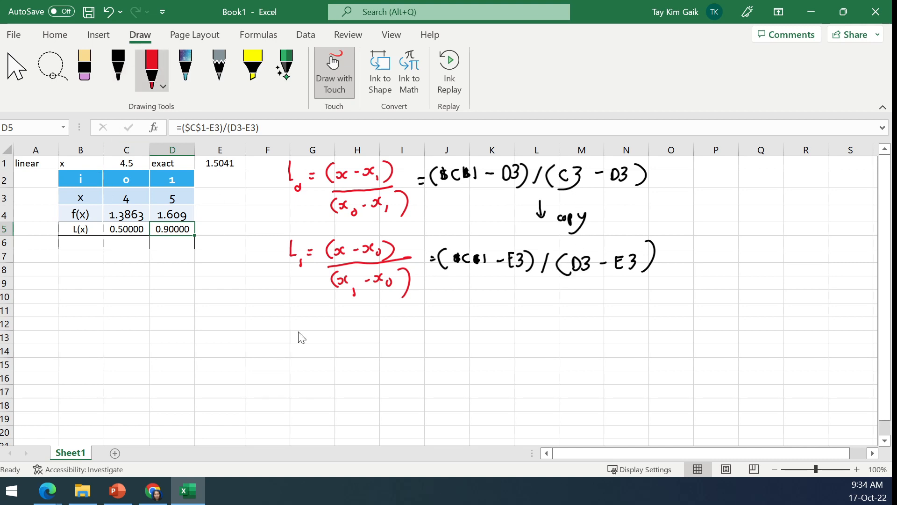
pyautogui.moveTo(315, 321)
pyautogui.mouseDown()
pyautogui.moveTo(339, 340)
pyautogui.moveTo(348, 327)
pyautogui.moveTo(349, 339)
pyautogui.mouseUp()
pyautogui.moveTo(353, 322)
pyautogui.mouseDown()
pyautogui.moveTo(352, 347)
pyautogui.moveTo(378, 332)
pyautogui.mouseUp()
pyautogui.moveTo(391, 327); pyautogui.dragTo(398, 327)
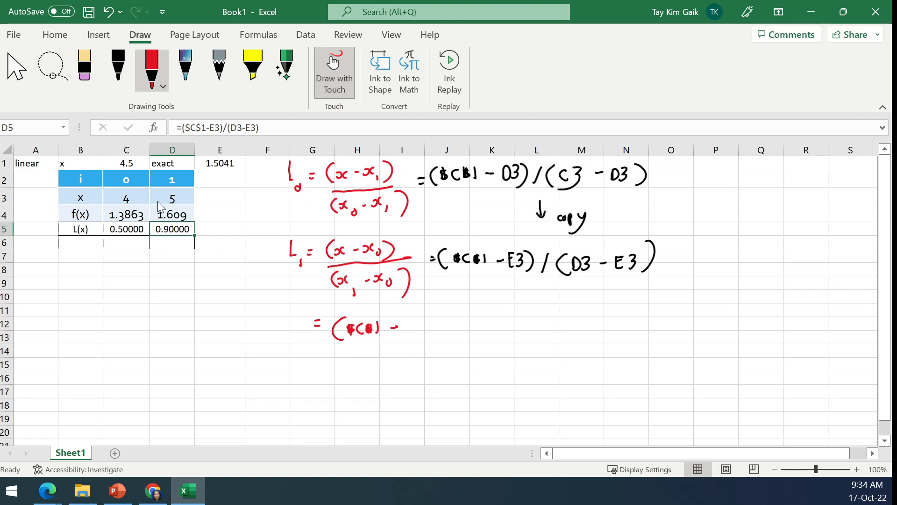
pyautogui.moveTo(418, 321)
pyautogui.mouseDown()
pyautogui.moveTo(409, 327)
pyautogui.moveTo(416, 333)
pyautogui.moveTo(474, 340)
pyautogui.mouseUp()
pyautogui.moveTo(484, 324)
pyautogui.mouseDown()
pyautogui.moveTo(484, 338)
pyautogui.moveTo(515, 326)
pyautogui.moveTo(518, 340)
pyautogui.mouseUp()
pyautogui.moveTo(522, 323); pyautogui.dragTo(523, 340)
pyautogui.moveTo(543, 312); pyautogui.dragTo(545, 345)
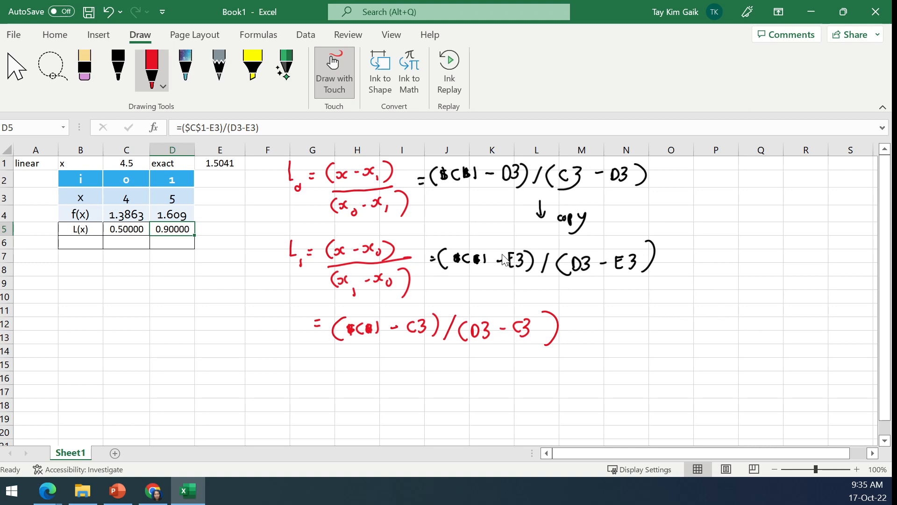
# - Tick $C$1 and D3 in the handwritten copied formula and draw red arrows linking each E3 to the matching C3 below
pyautogui.moveTo(469, 245); pyautogui.dragTo(475, 240)
pyautogui.moveTo(579, 246); pyautogui.dragTo(588, 241)
pyautogui.moveTo(420, 312); pyautogui.dragTo(508, 276)
pyautogui.moveTo(421, 306); pyautogui.dragTo(416, 313)
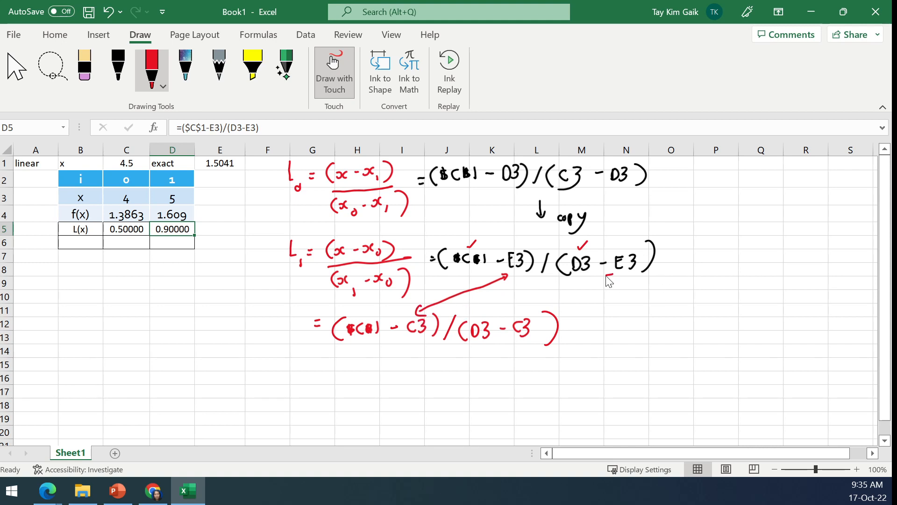
pyautogui.moveTo(612, 275)
pyautogui.mouseDown()
pyautogui.moveTo(575, 284)
pyautogui.moveTo(519, 318)
pyautogui.moveTo(515, 311)
pyautogui.moveTo(525, 321)
pyautogui.mouseUp()
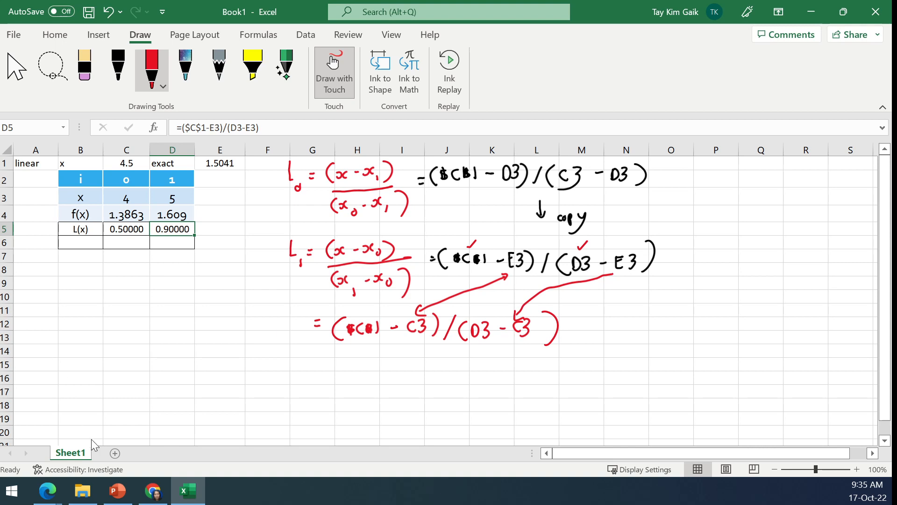
# - Correct the L₁ formula in D5 to =($C$1-C3)/(D3-C3) by moving both E3 references to C3
pyautogui.click(201, 131)
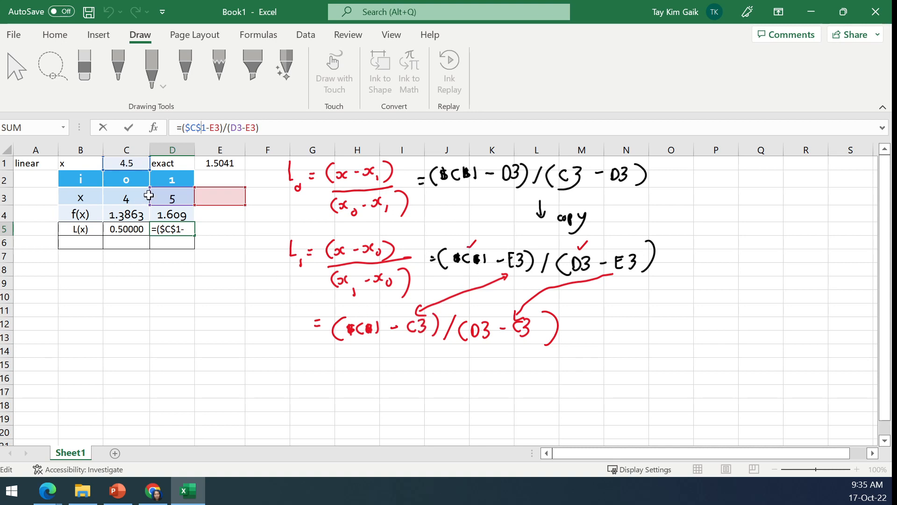
pyautogui.moveTo(202, 196); pyautogui.dragTo(141, 198)
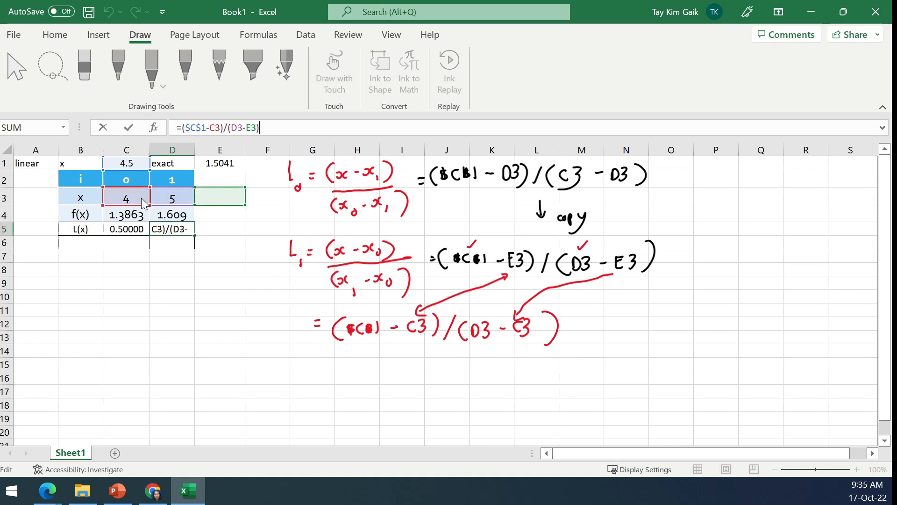
pyautogui.moveTo(202, 197); pyautogui.dragTo(139, 206)
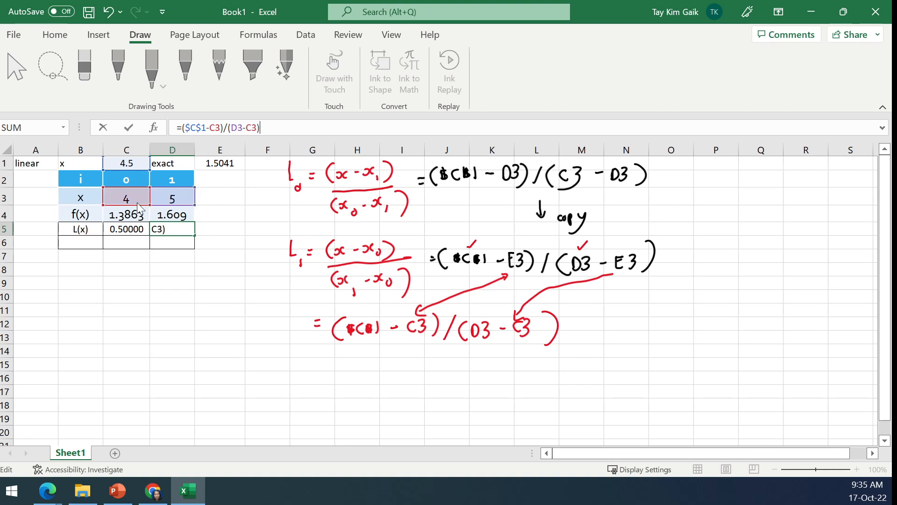
pyautogui.click(128, 128)
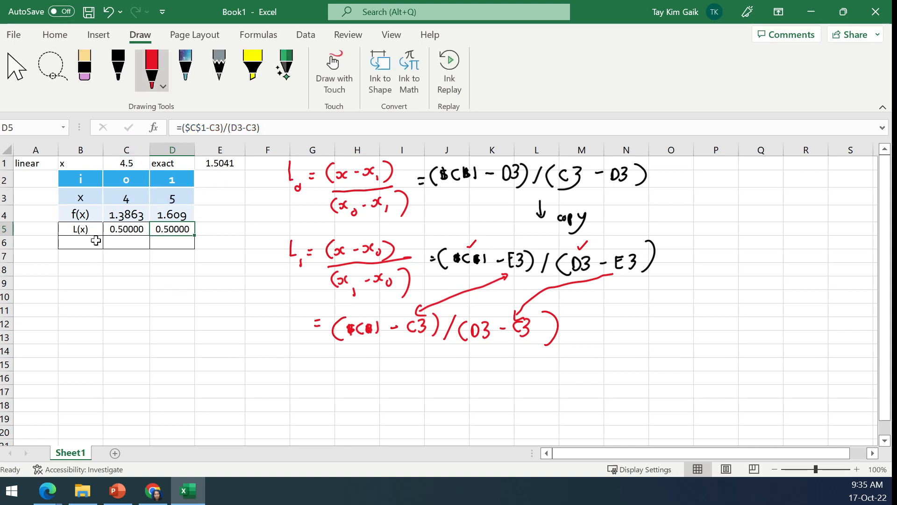
# - Review the L₀ formula in C5 and the cell references of the L₁ formula in D5
pyautogui.click(124, 229)
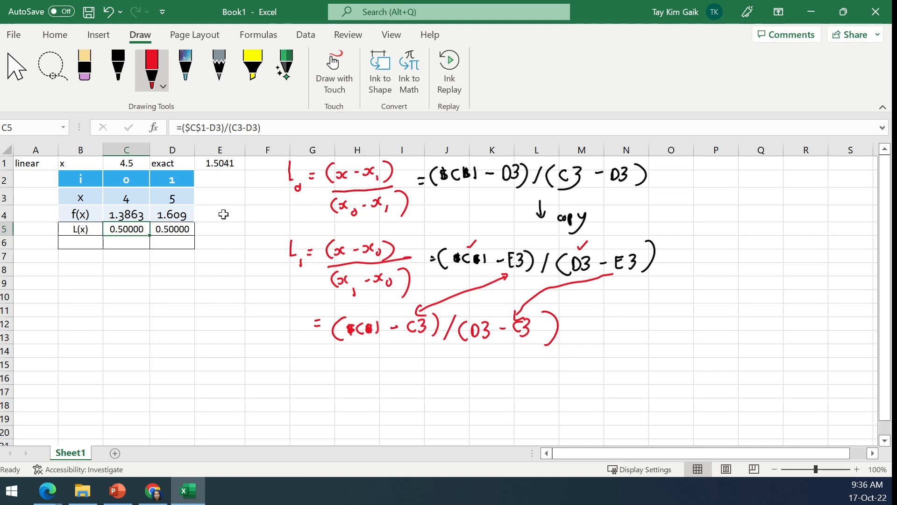
pyautogui.click(171, 229)
pyautogui.click(224, 128)
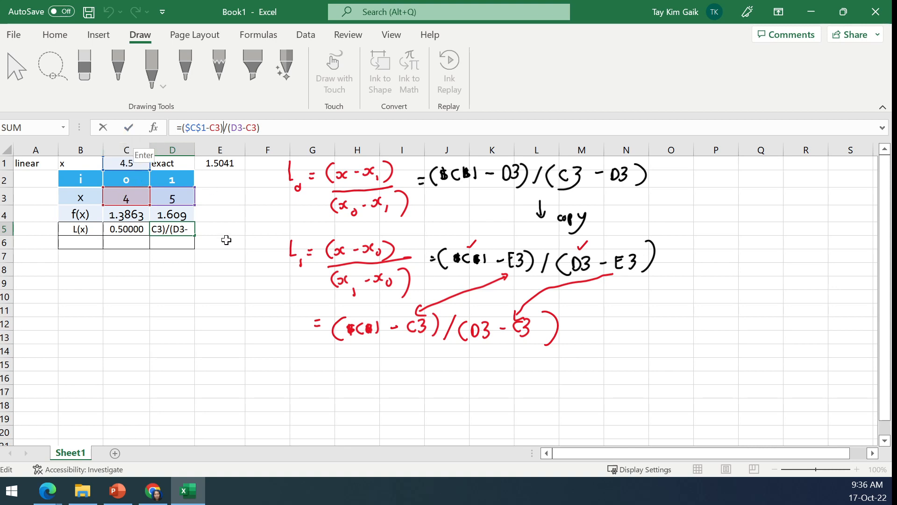
pyautogui.click(209, 239)
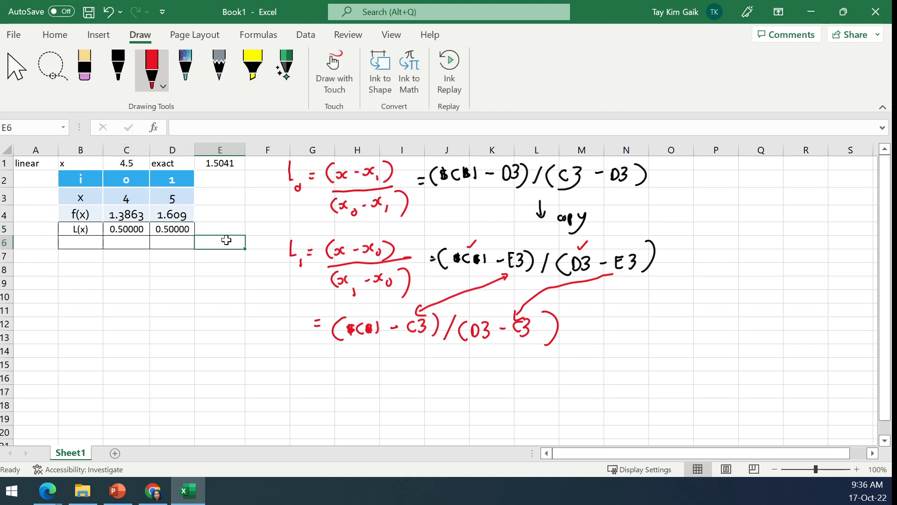
# - Enter the row label f(4.5) in B6 and centre it horizontally
pyautogui.click(83, 243)
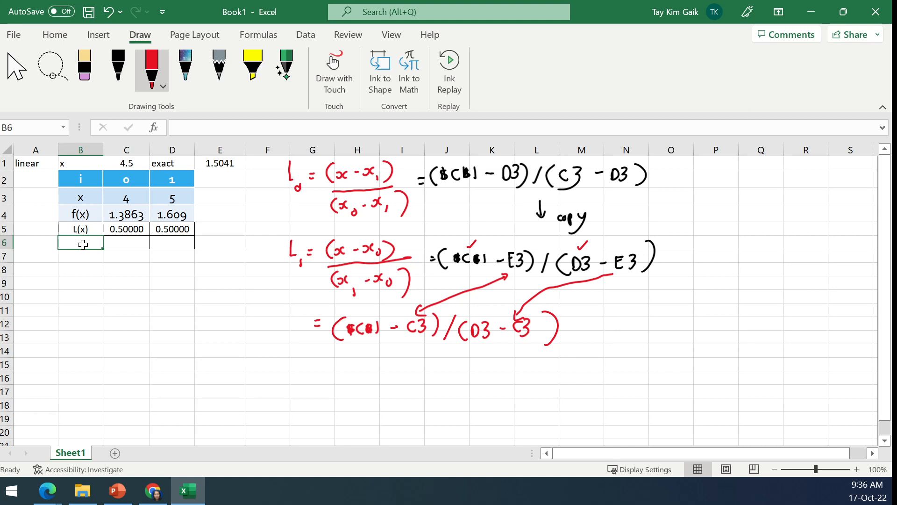
pyautogui.write('f(x)')
pyautogui.write('4')
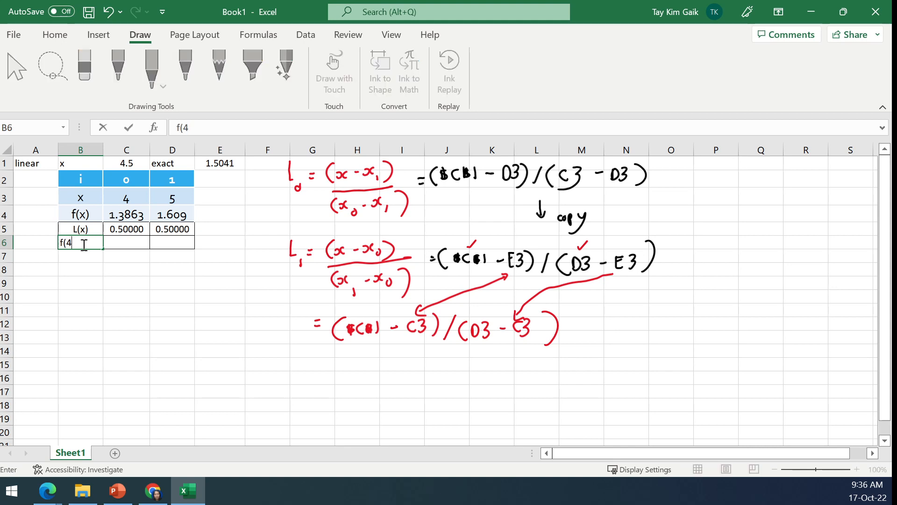
pyautogui.press('Tab')
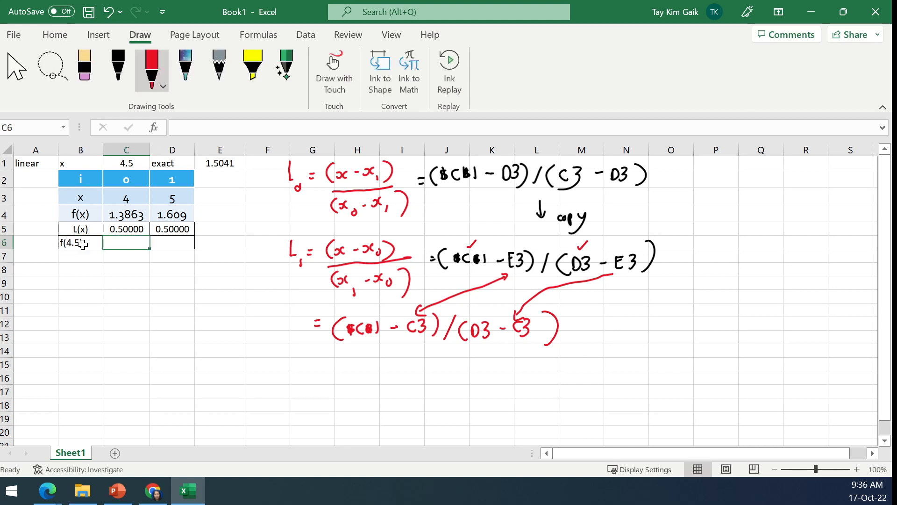
pyautogui.click(80, 243)
pyautogui.click(55, 35)
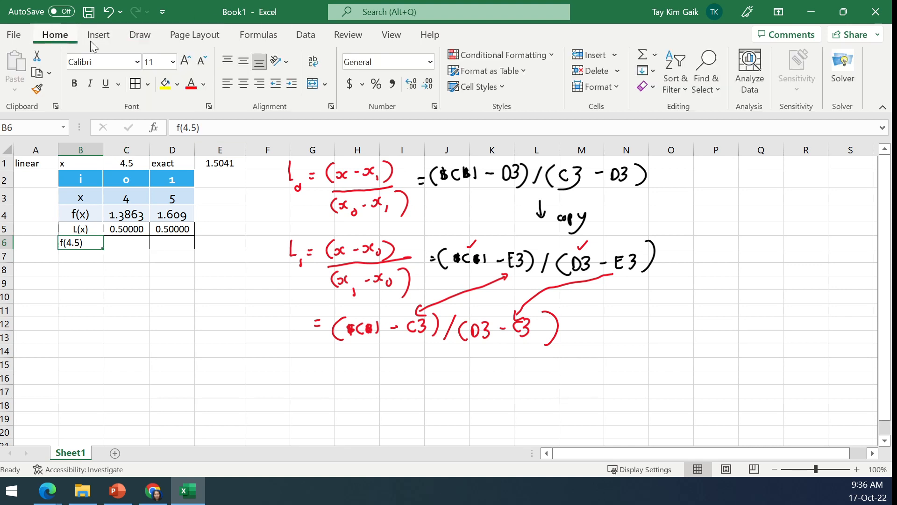
pyautogui.click(243, 84)
# - Enter the interpolation formula =C5*C4+D5*D4 in C6
pyautogui.click(130, 241)
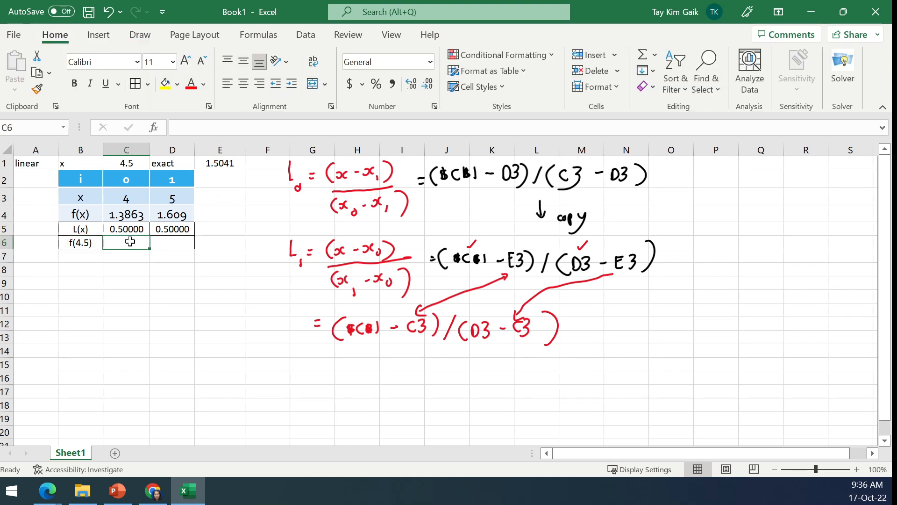
pyautogui.write('=')
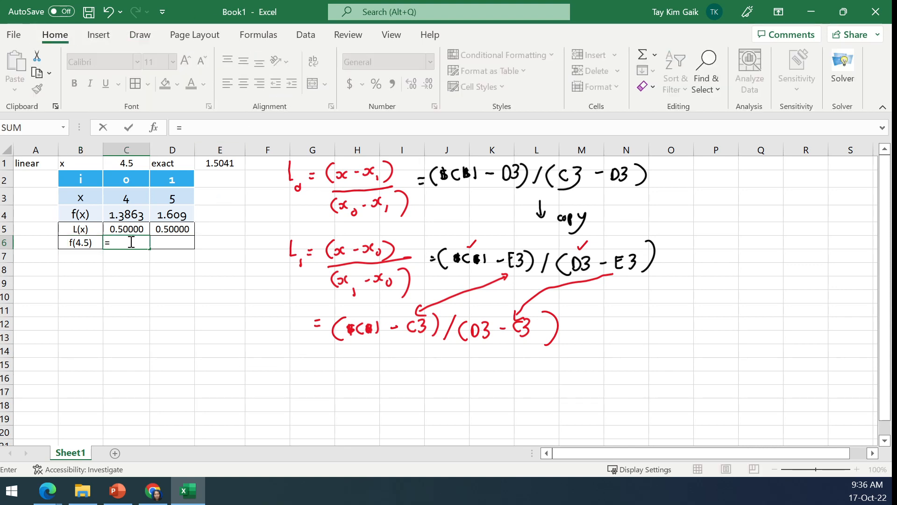
pyautogui.click(132, 229)
pyautogui.write('*')
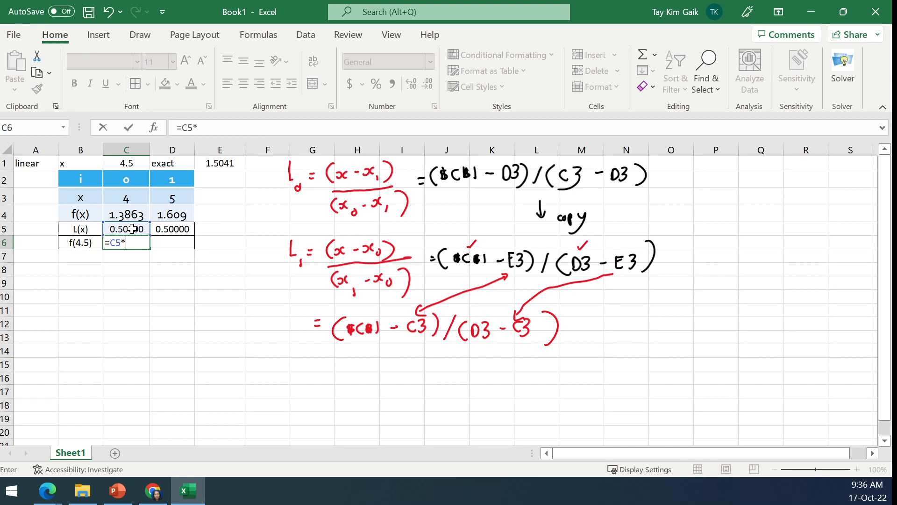
pyautogui.click(134, 216)
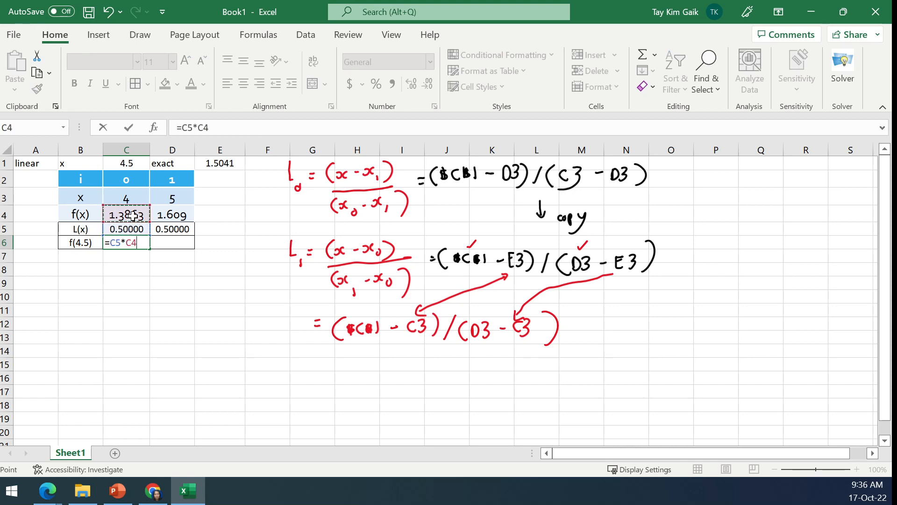
pyautogui.write('+')
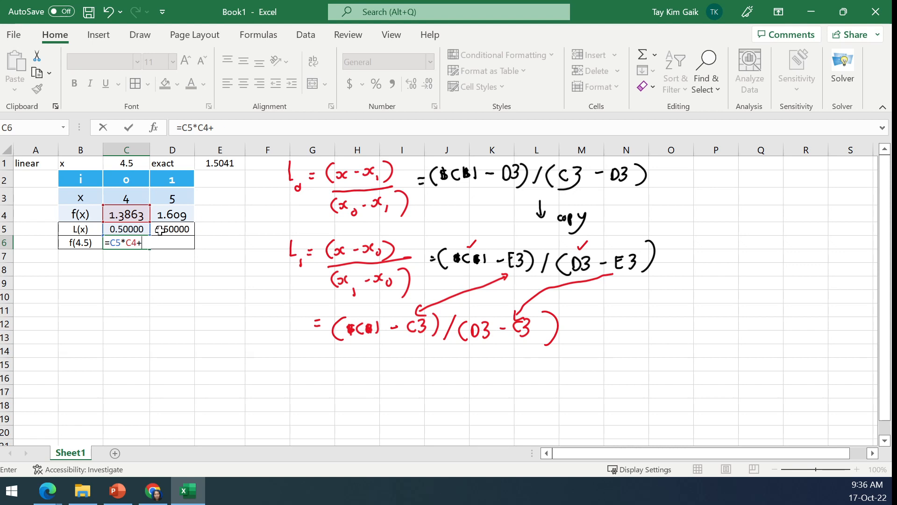
pyautogui.click(160, 230)
pyautogui.write('*')
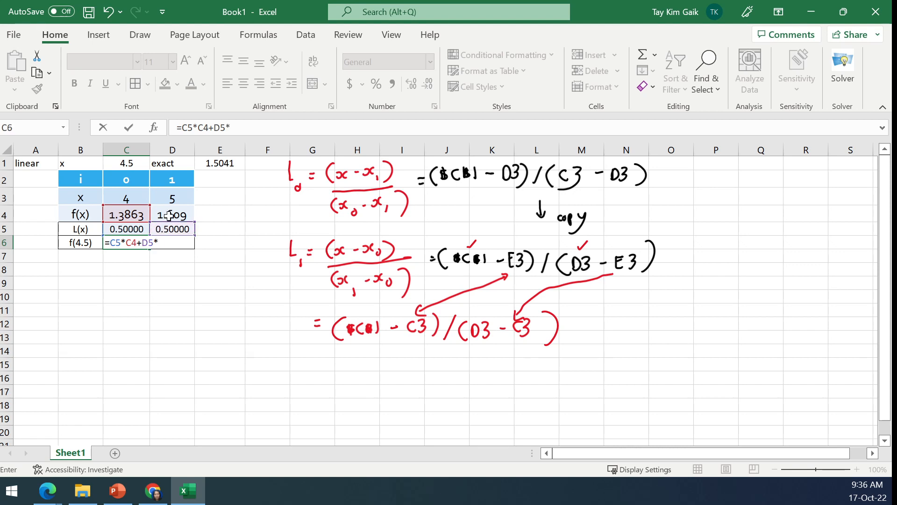
pyautogui.click(170, 216)
pyautogui.press('Return')
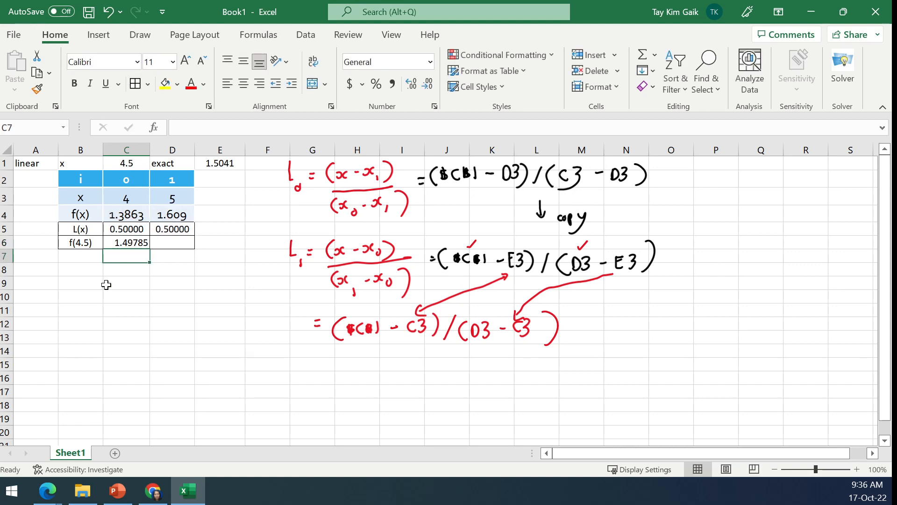
# - Format the f(4.5) result in C6 to four decimal places and centre it
pyautogui.click(127, 242)
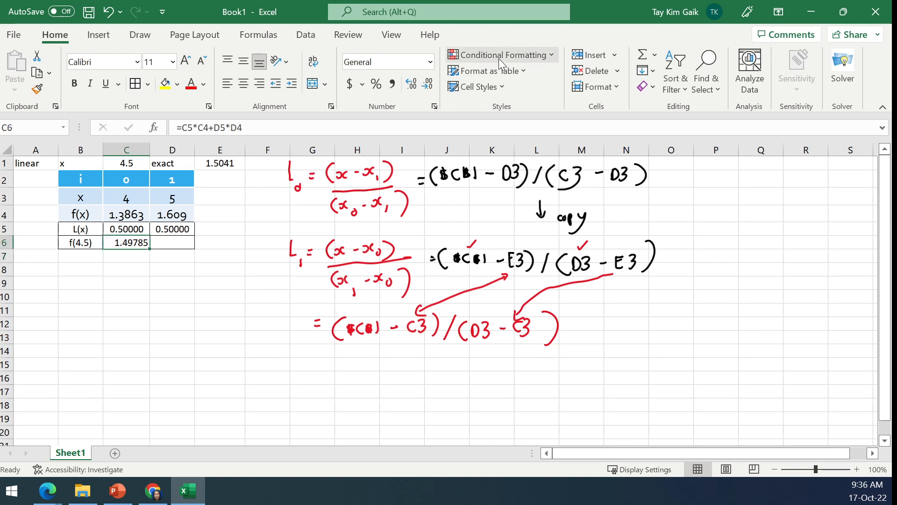
pyautogui.click(425, 86)
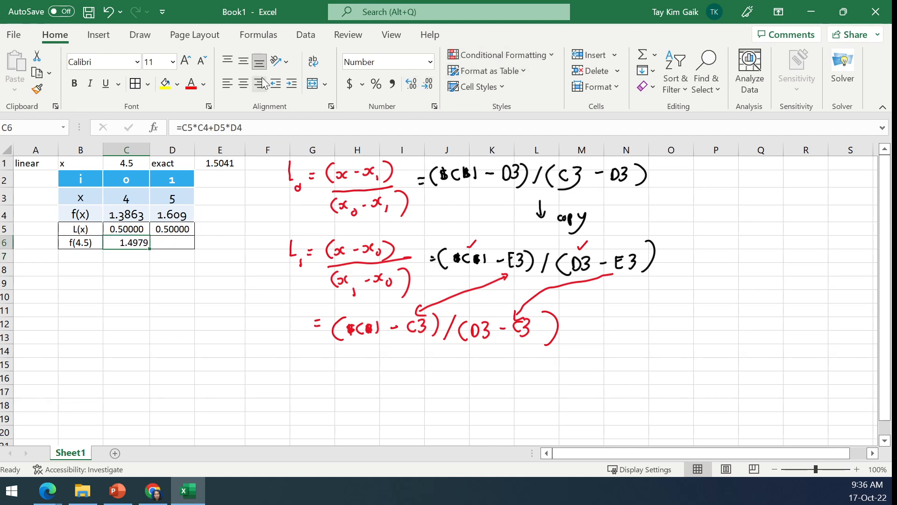
pyautogui.click(242, 86)
# - Enter the row label |error| in B7 below the f(4.5) label
pyautogui.click(84, 256)
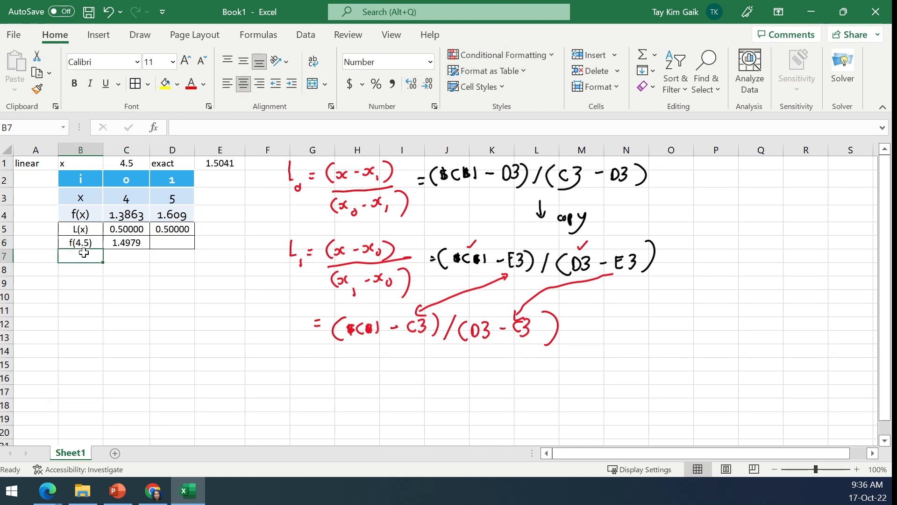
pyautogui.write('|error')
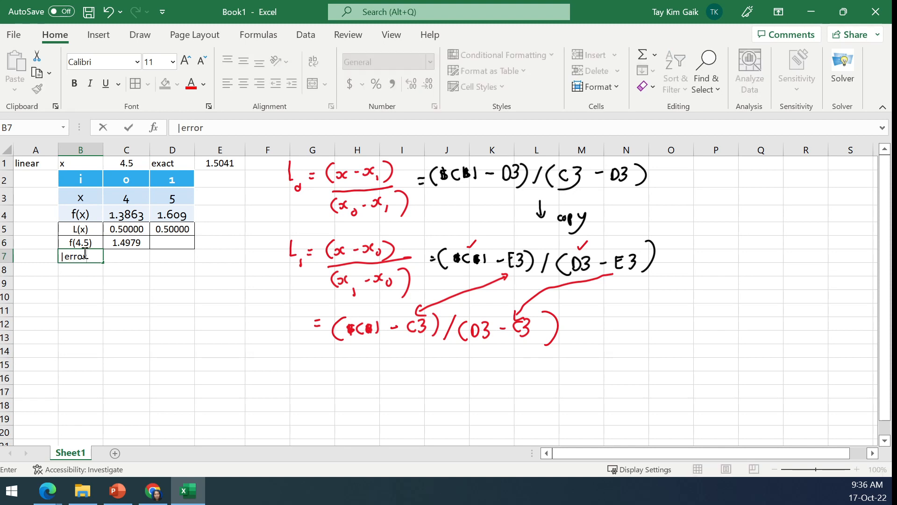
pyautogui.write('|')
pyautogui.press('Tab')
# - Calculate the absolute error in C7 with the formula =ABS(E1-C6)
pyautogui.write('=a')
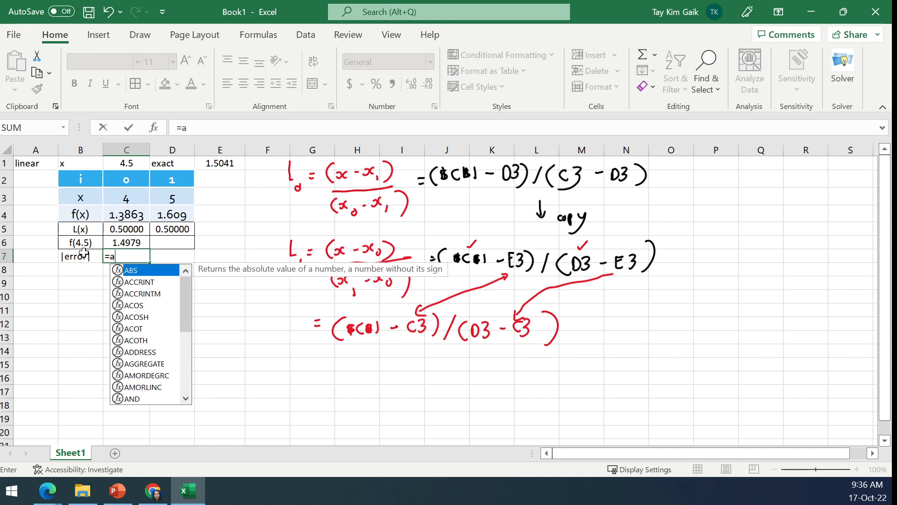
pyautogui.write('bs(')
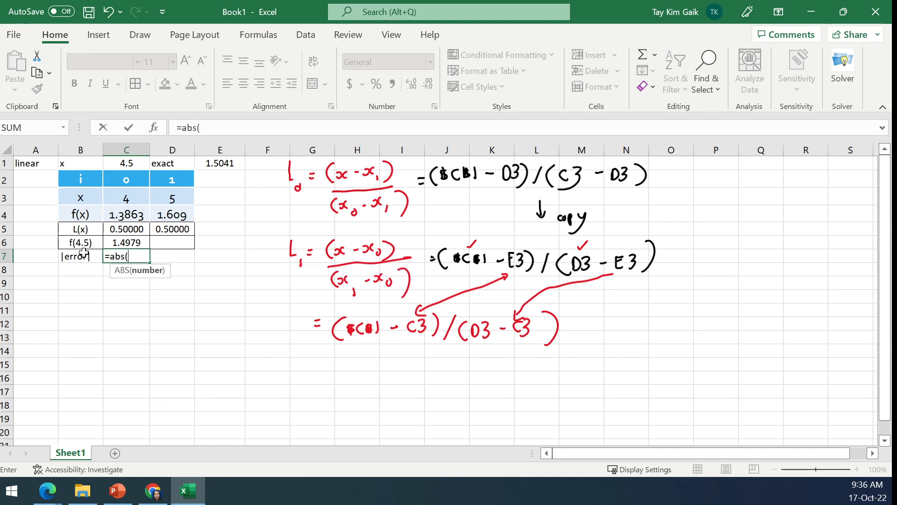
pyautogui.click(227, 163)
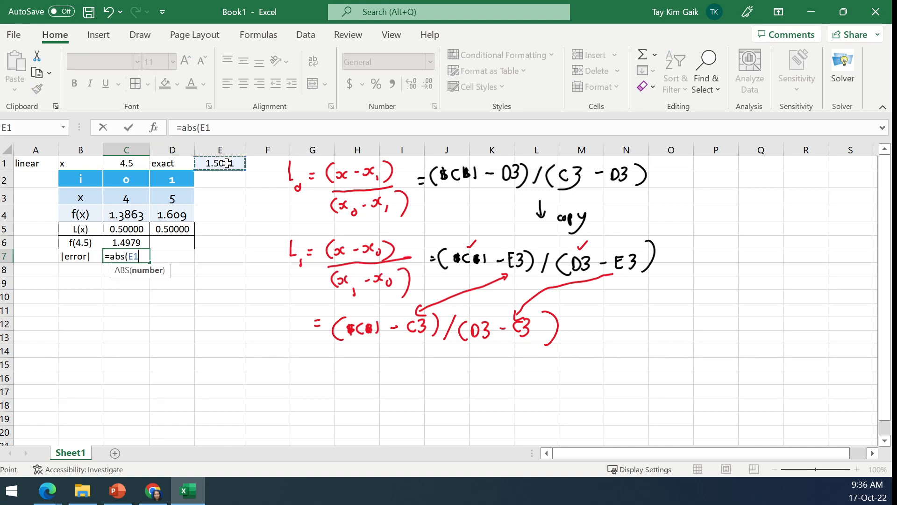
pyautogui.write('-')
pyautogui.click(118, 244)
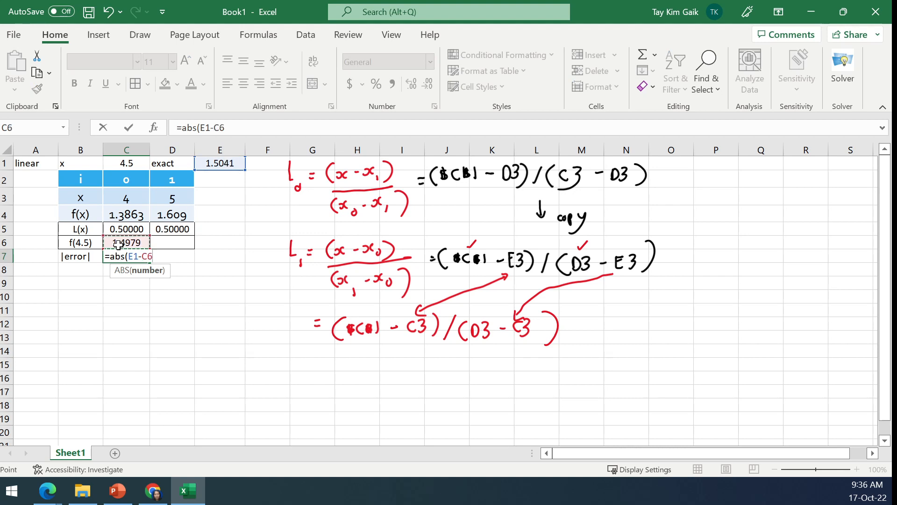
pyautogui.write(')')
pyautogui.press('Return')
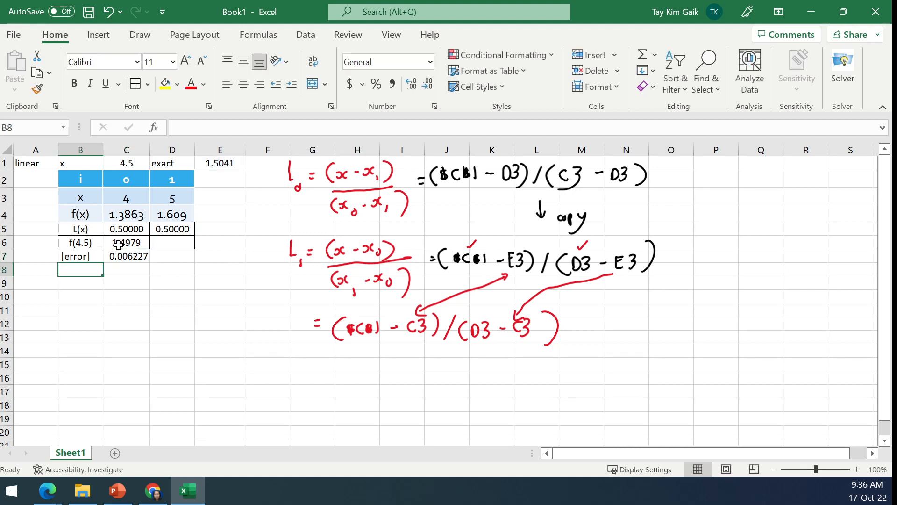
# - Format the error value in C7 to four decimal places and centre it
pyautogui.click(125, 257)
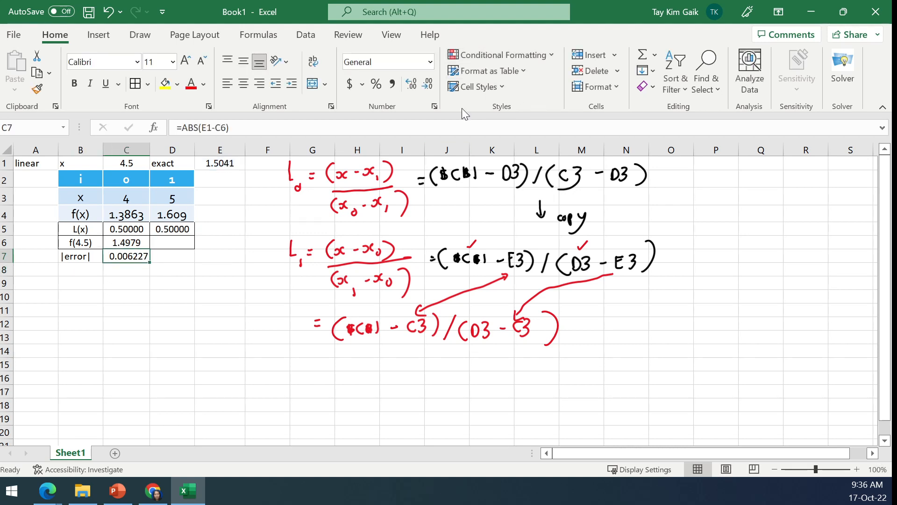
pyautogui.click(426, 88)
pyautogui.click(425, 88)
pyautogui.click(243, 83)
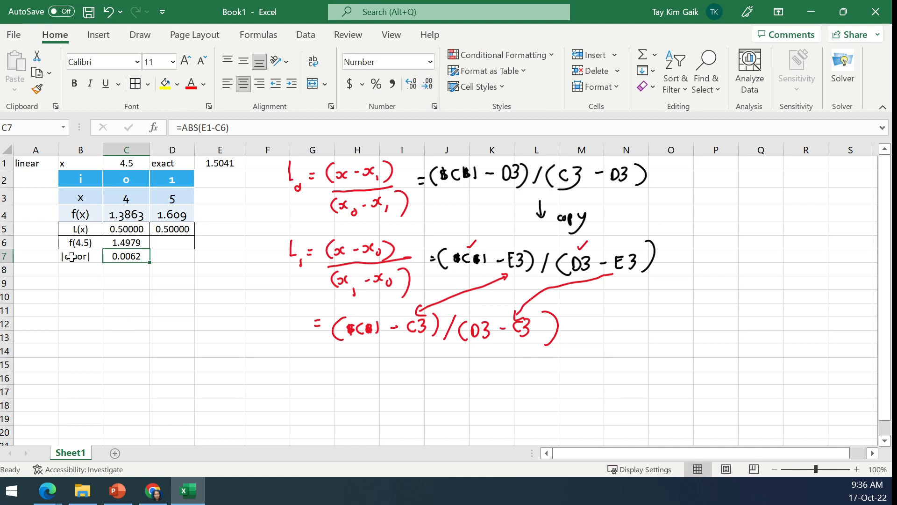
# - Centre the error row cells B7:C7 and add borders around both cells
pyautogui.moveTo(74, 260); pyautogui.dragTo(135, 258)
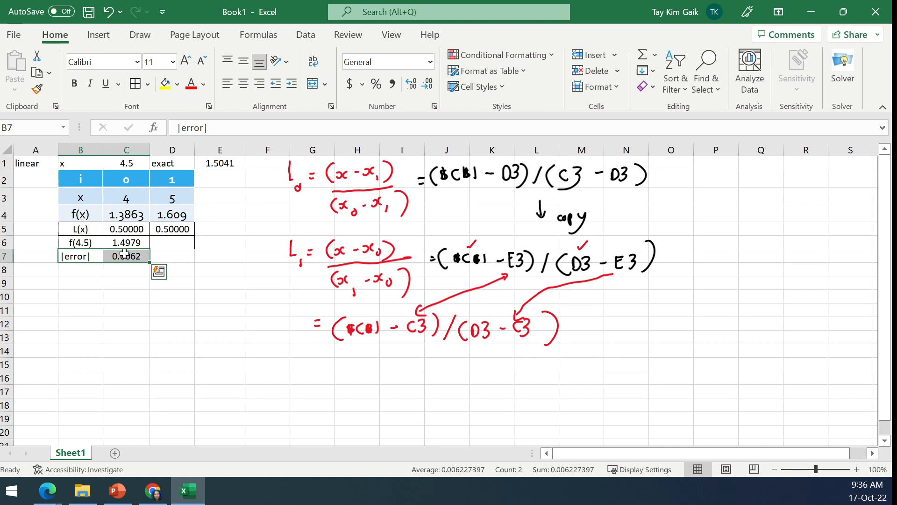
pyautogui.click(245, 89)
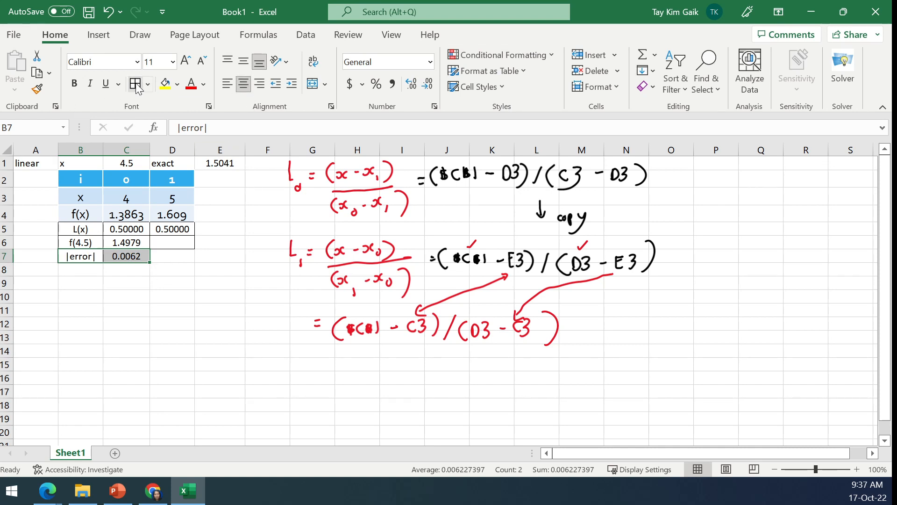
pyautogui.click(221, 295)
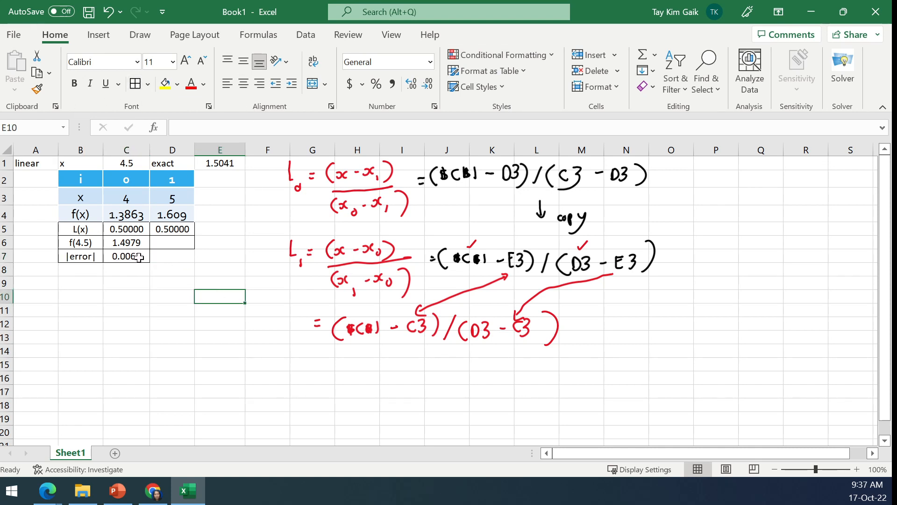
# - Switch to the Lagrange.pptx presentation in PowerPoint and show slide 8, the worked linear approximation of Example 3.1
pyautogui.click(117, 490)
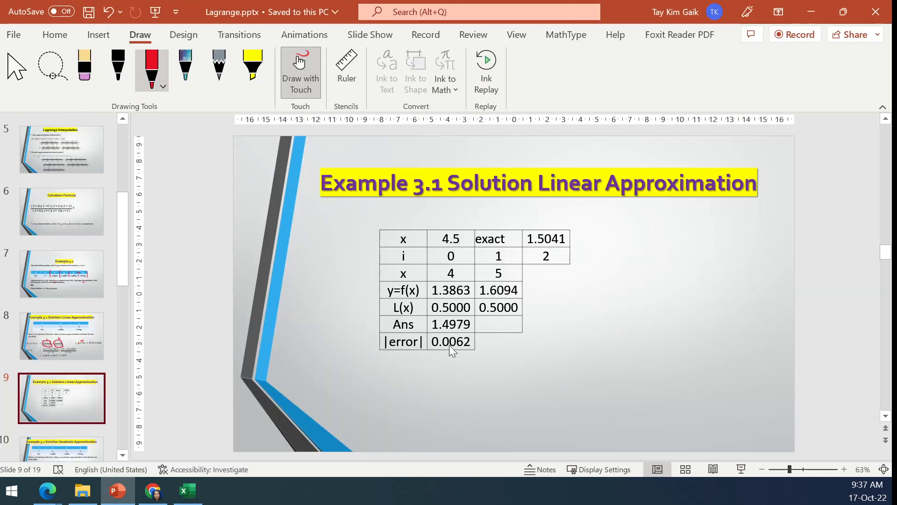
pyautogui.click(65, 348)
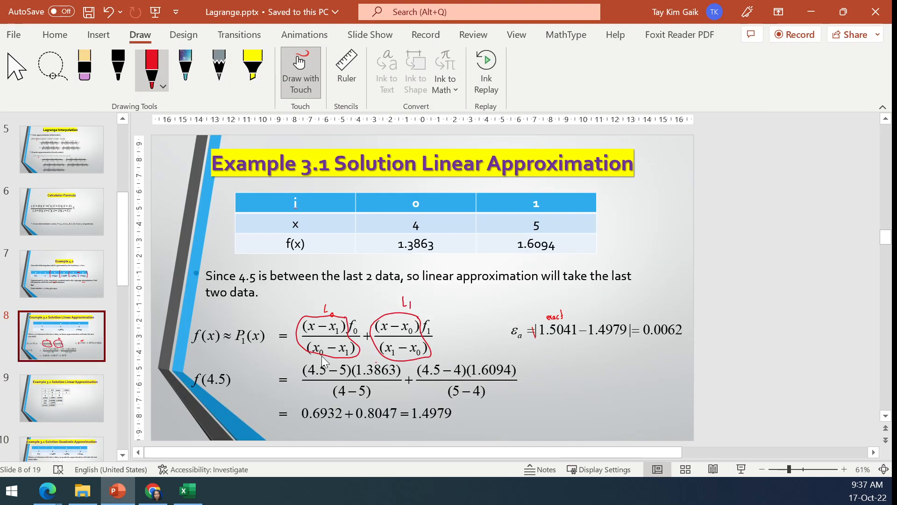
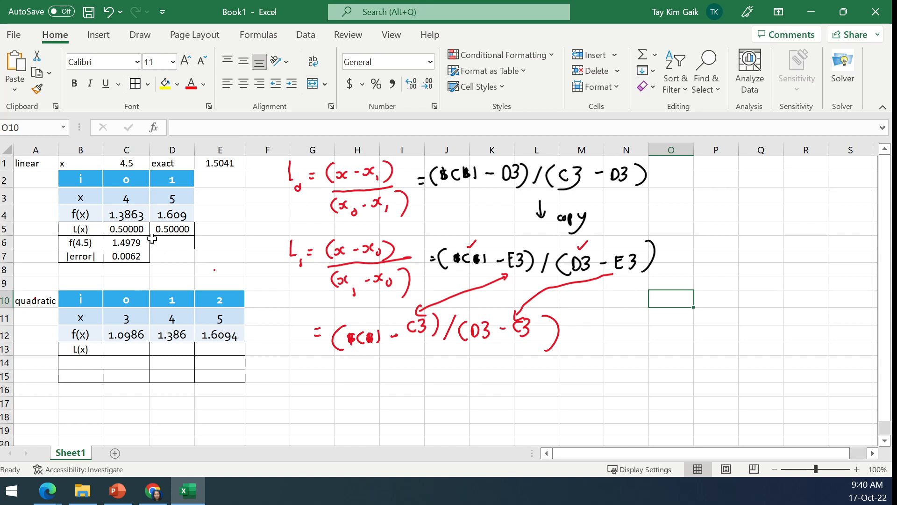
# - Erase the black handwritten cell formula beside the L0 fraction, along with the copy note below it
pyautogui.click(140, 35)
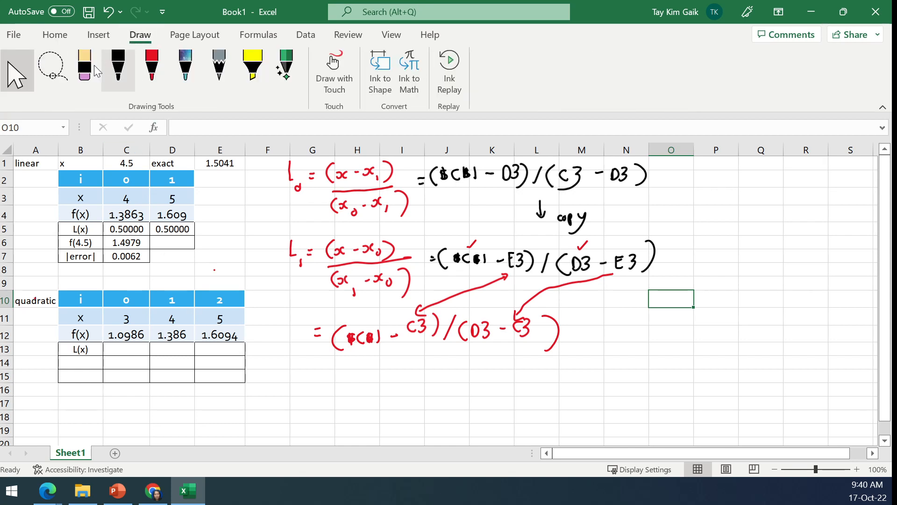
pyautogui.click(85, 70)
pyautogui.moveTo(422, 185)
pyautogui.mouseDown()
pyautogui.moveTo(473, 176)
pyautogui.moveTo(542, 184)
pyautogui.moveTo(487, 181)
pyautogui.moveTo(551, 232)
pyautogui.moveTo(585, 196)
pyautogui.moveTo(643, 173)
pyautogui.mouseUp()
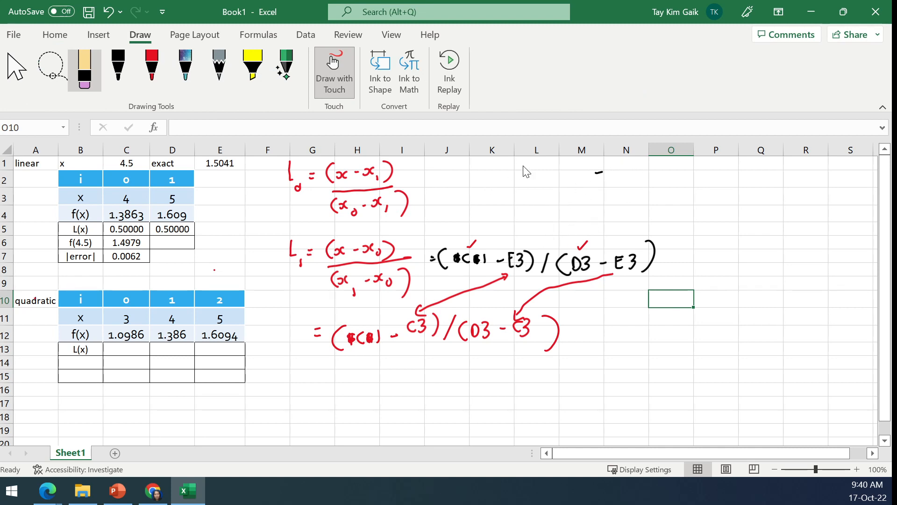
# - Extend the handwritten L0 fraction in black ink with the factor (x - x2) over (x0 - x2)
pyautogui.click(118, 68)
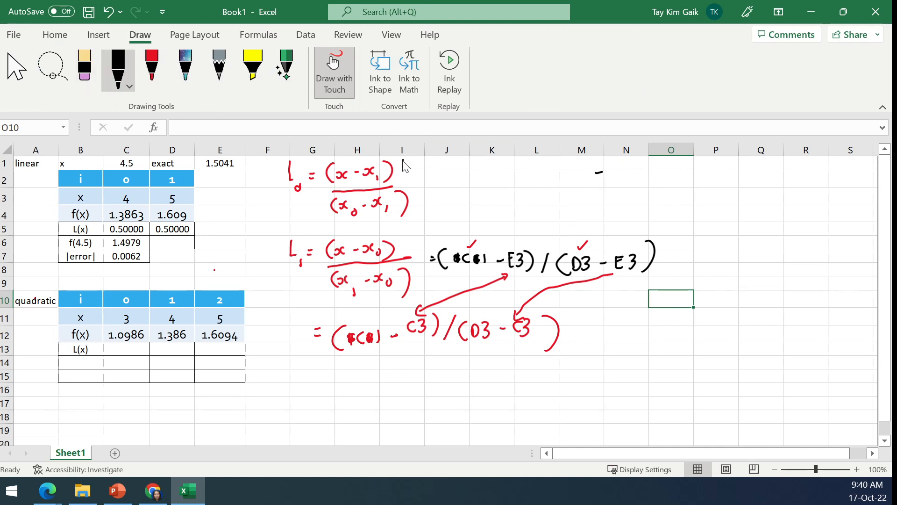
pyautogui.moveTo(402, 160)
pyautogui.mouseDown()
pyautogui.moveTo(400, 182)
pyautogui.moveTo(426, 172)
pyautogui.mouseUp()
pyautogui.moveTo(430, 167)
pyautogui.mouseDown()
pyautogui.moveTo(431, 179)
pyautogui.moveTo(448, 184)
pyautogui.mouseUp()
pyautogui.moveTo(393, 186); pyautogui.dragTo(475, 176)
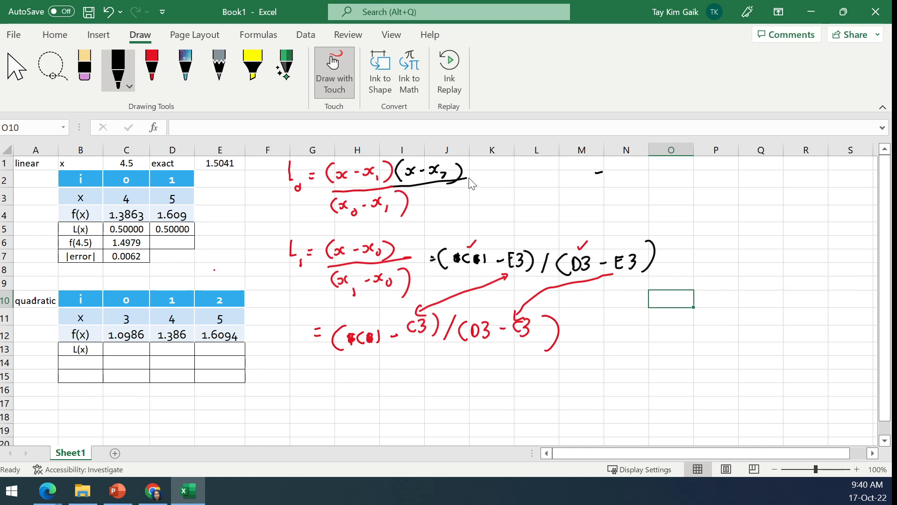
pyautogui.moveTo(419, 192)
pyautogui.mouseDown()
pyautogui.moveTo(416, 211)
pyautogui.moveTo(447, 199)
pyautogui.mouseUp()
pyautogui.moveTo(451, 195); pyautogui.dragTo(467, 203)
pyautogui.moveTo(480, 184); pyautogui.dragTo(481, 206)
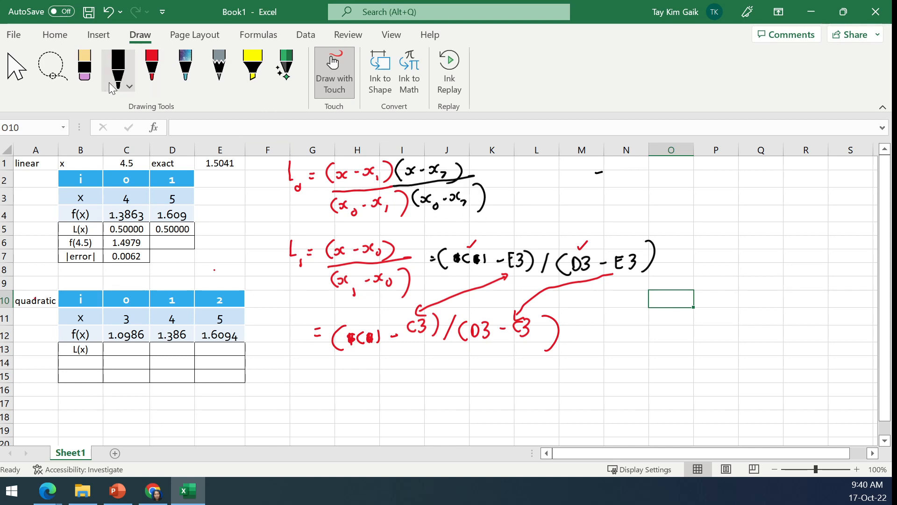
pyautogui.click(17, 68)
# - Start the quadratic L(x) formula in C13 with the numerator factor =($C$1-D11), using an absolute reference to C1
pyautogui.click(54, 35)
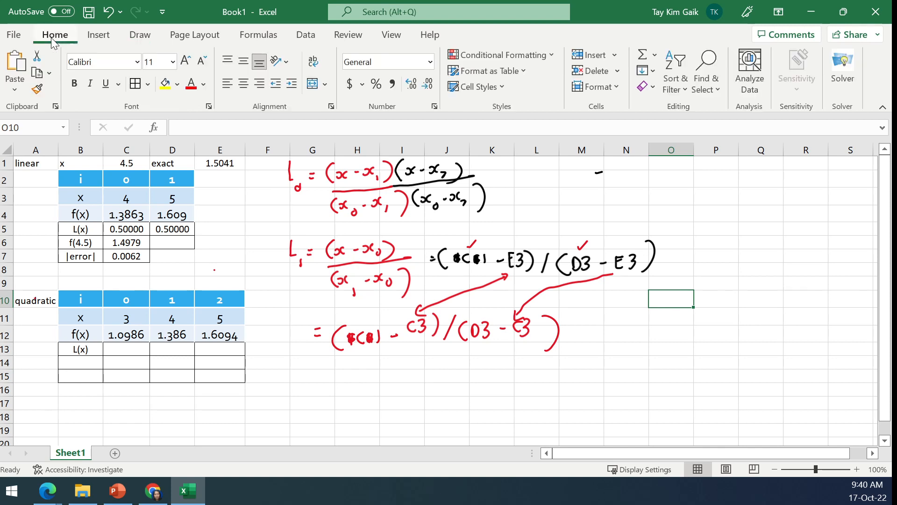
pyautogui.click(116, 351)
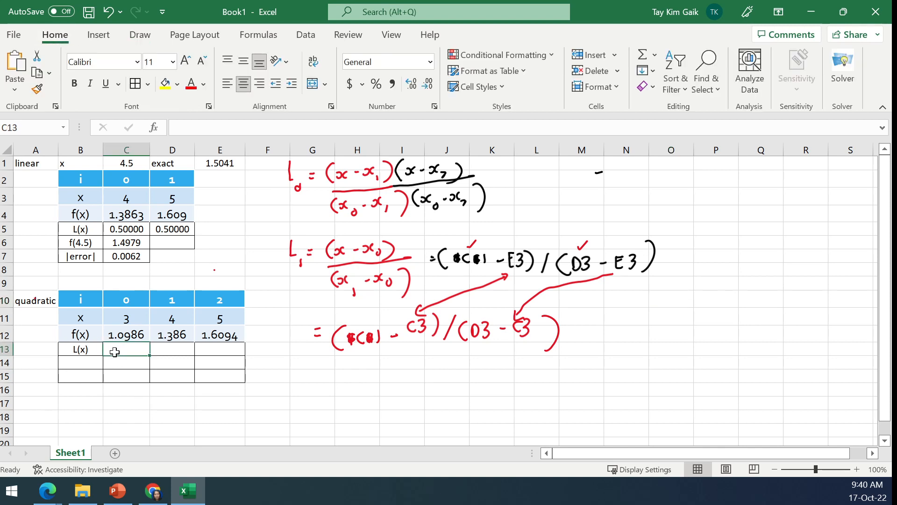
pyautogui.write('=(')
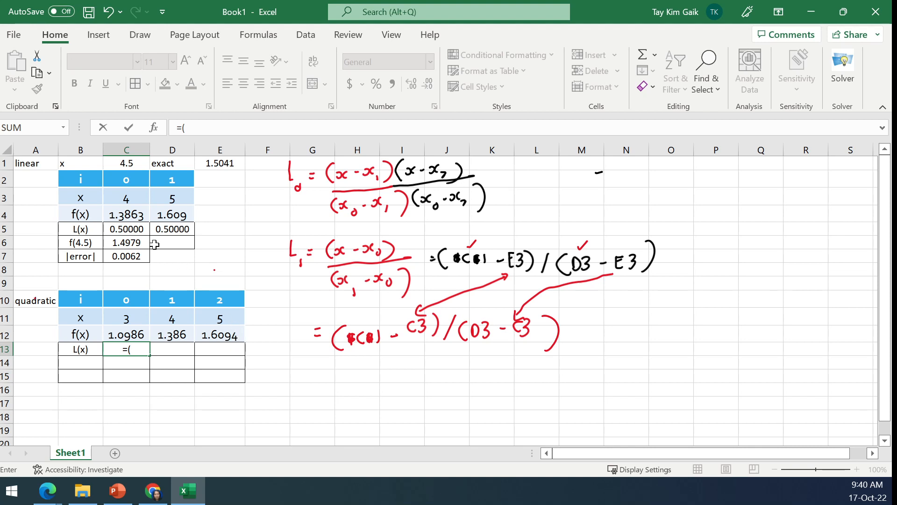
pyautogui.click(126, 166)
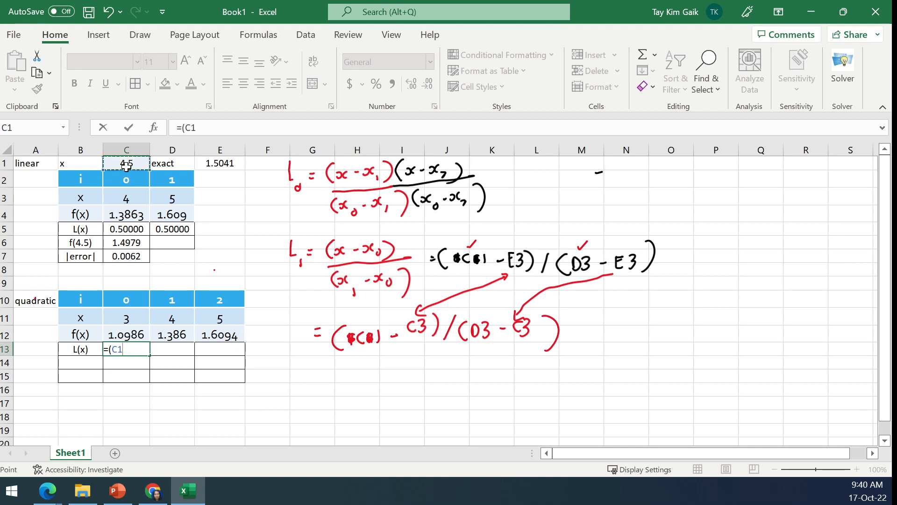
pyautogui.click(185, 130)
pyautogui.write('$C')
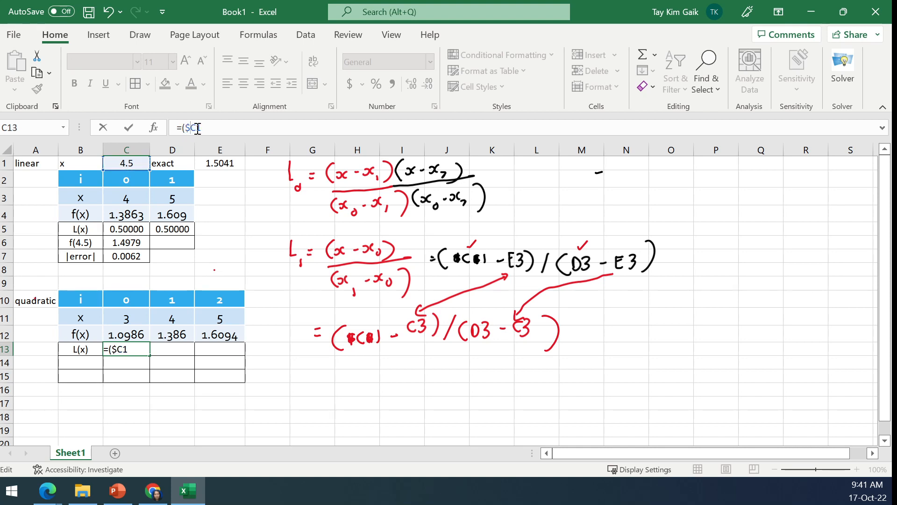
pyautogui.write('$1-')
pyautogui.click(174, 318)
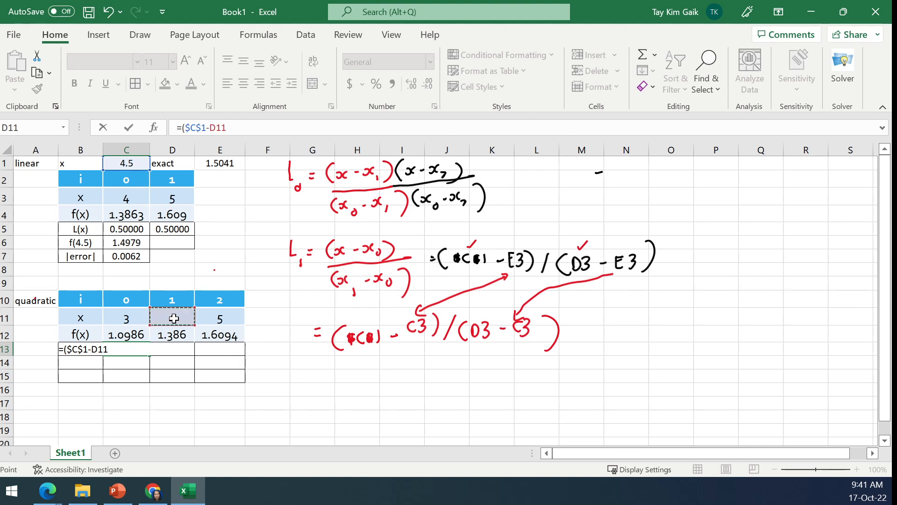
pyautogui.write(')*(')
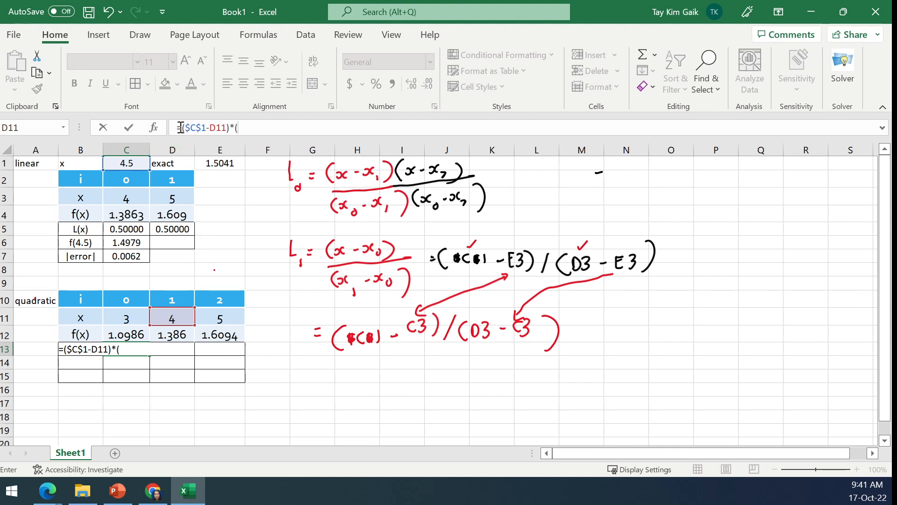
# - Multiply the numerator in C13 by a copied second factor, changed to ($C$1-E11)
pyautogui.moveTo(182, 129); pyautogui.dragTo(238, 129)
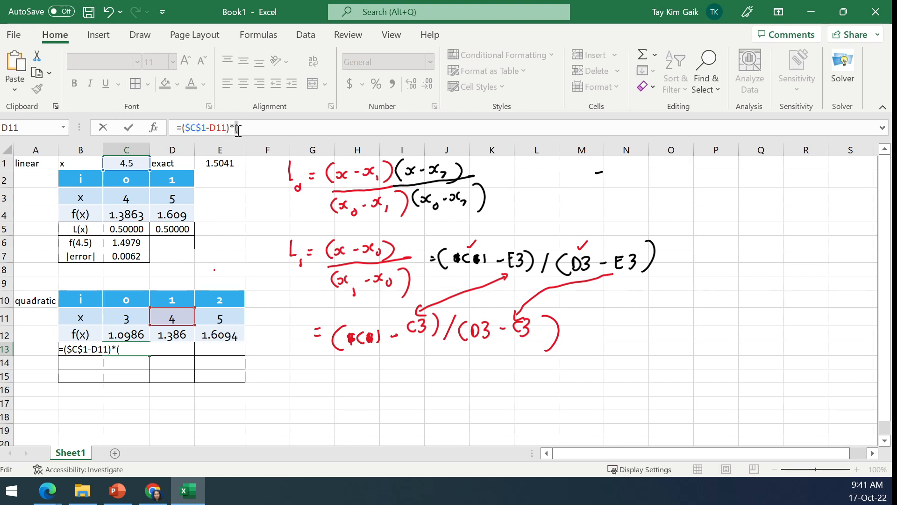
pyautogui.hotkey('ctrl', 'v')
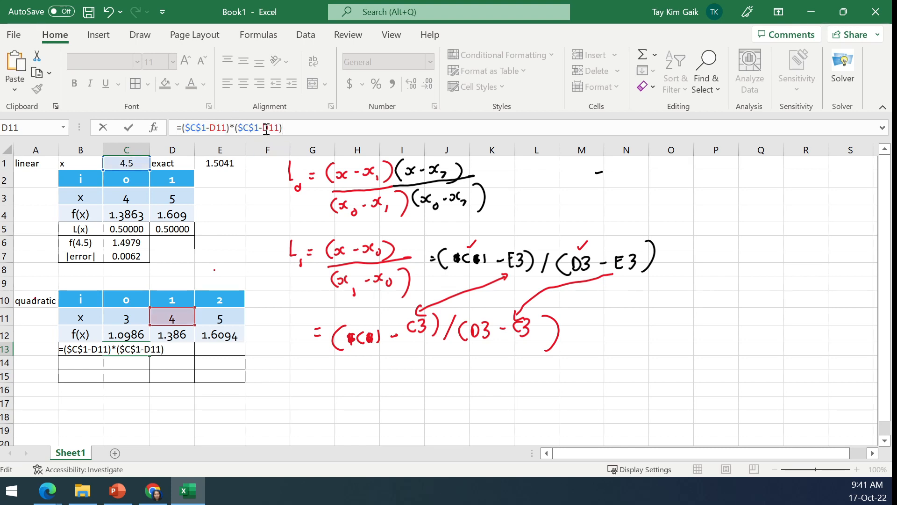
pyautogui.write('E')
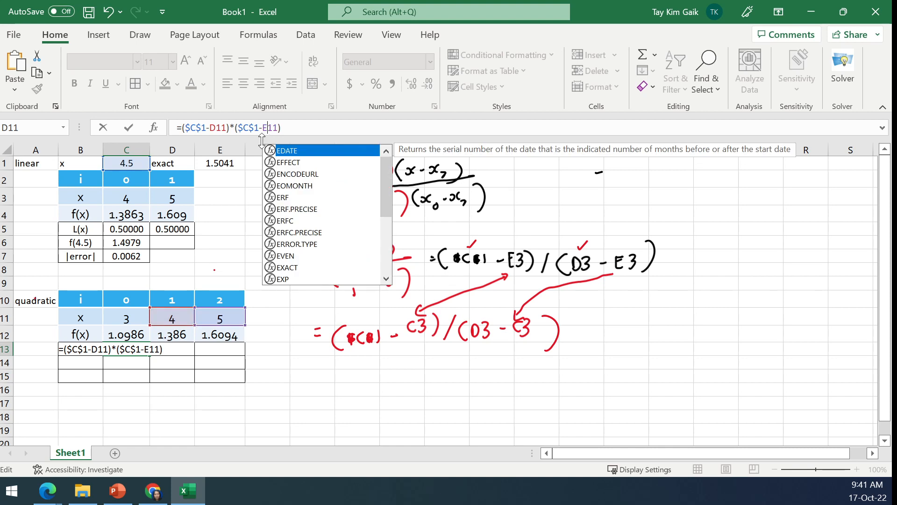
pyautogui.click(293, 129)
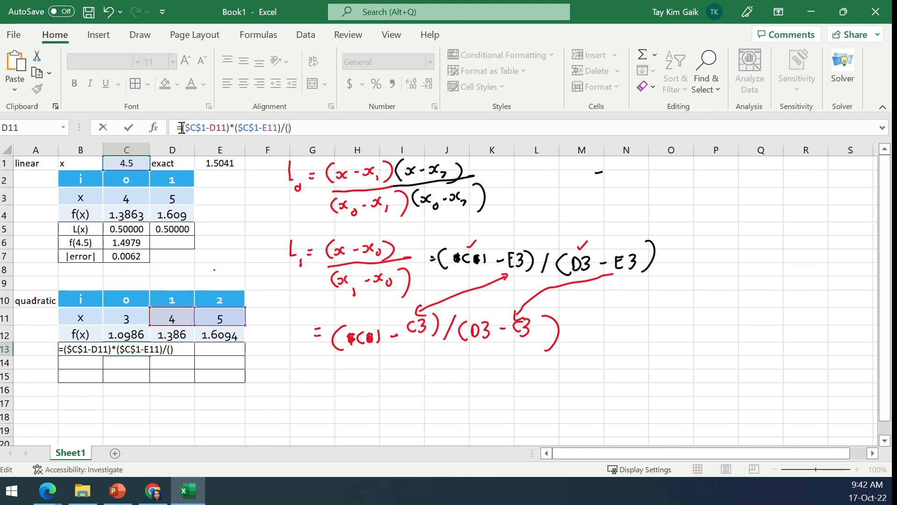
# - Complete the C13 formula by dividing by ((C11-D11)*(C11-E11)), reusing a copy of the numerator, and enter it
pyautogui.moveTo(182, 128); pyautogui.dragTo(286, 128)
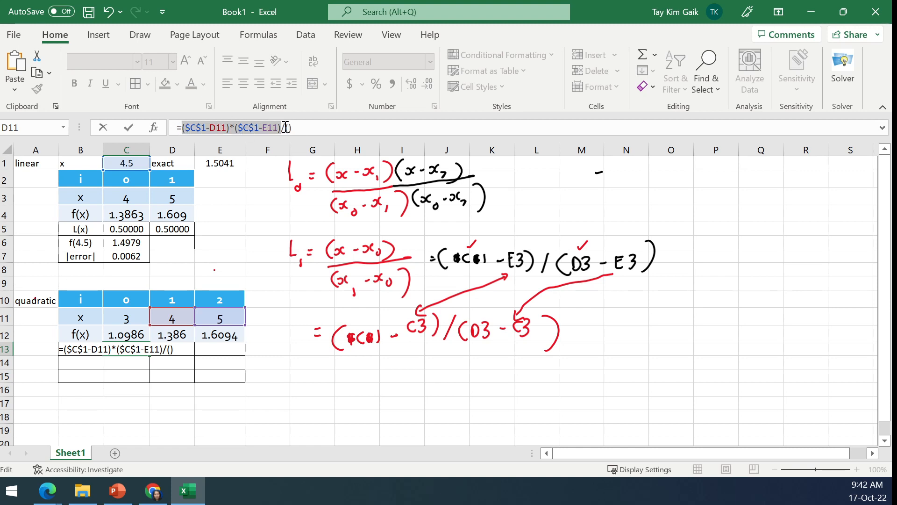
pyautogui.click(289, 128)
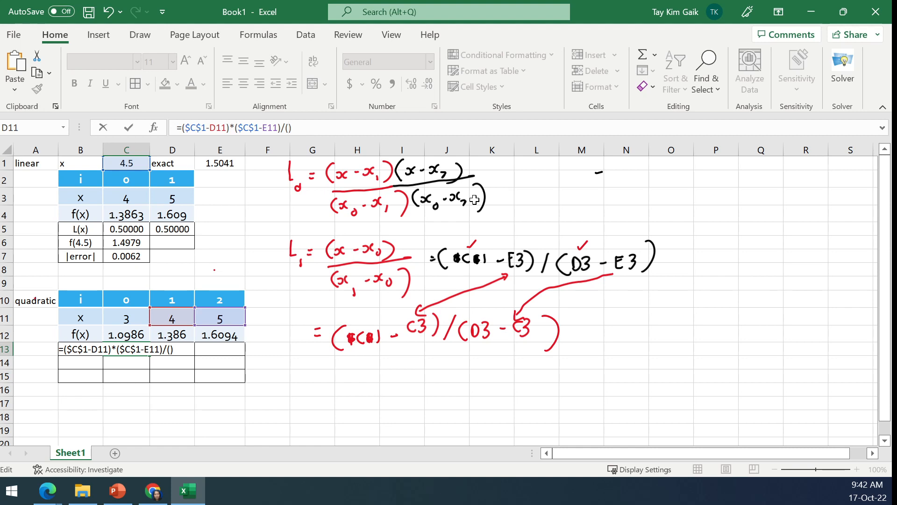
pyautogui.hotkey('ctrl', 'v')
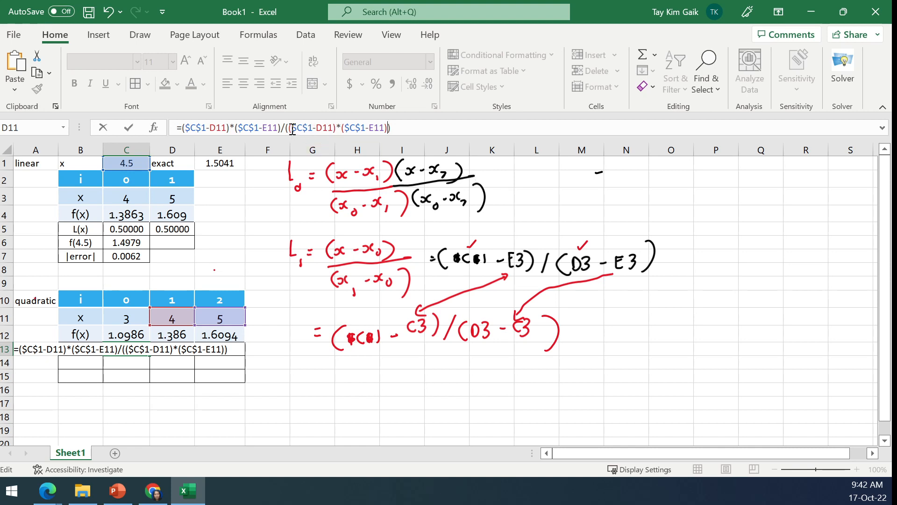
pyautogui.moveTo(293, 129); pyautogui.dragTo(311, 127)
pyautogui.click(125, 320)
pyautogui.moveTo(341, 128); pyautogui.dragTo(361, 128)
pyautogui.click(128, 316)
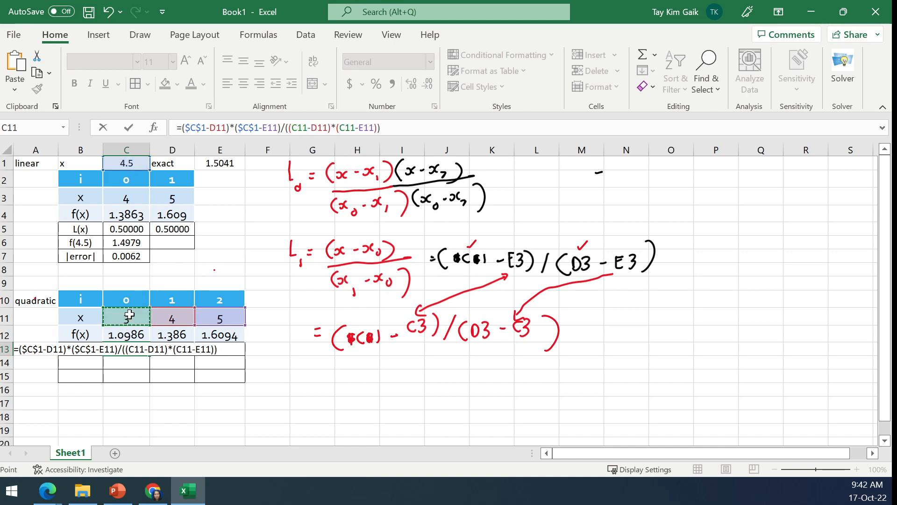
pyautogui.click(128, 128)
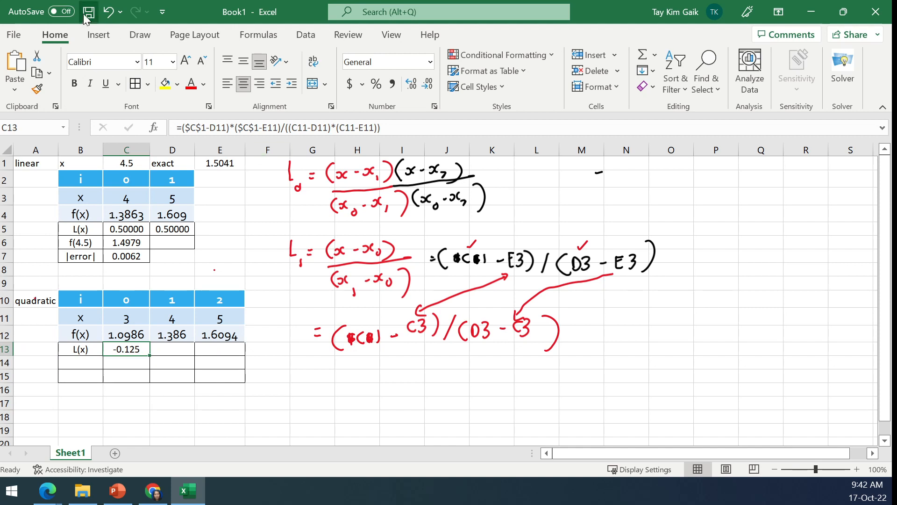
# - Erase the handwritten cell formulas and arrows beside and below the L1 fraction
pyautogui.click(141, 35)
pyautogui.click(85, 65)
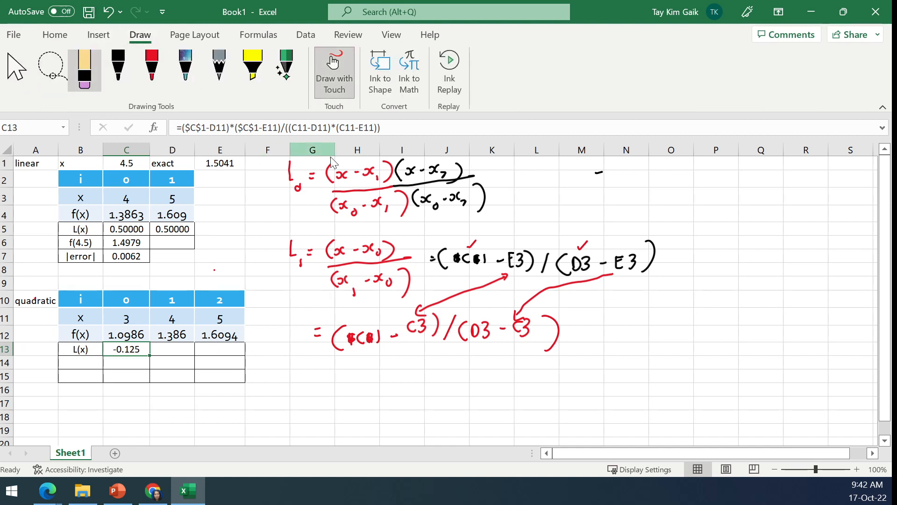
pyautogui.moveTo(438, 262)
pyautogui.mouseDown()
pyautogui.moveTo(458, 268)
pyautogui.moveTo(489, 238)
pyautogui.moveTo(421, 310)
pyautogui.moveTo(432, 322)
pyautogui.moveTo(444, 313)
pyautogui.moveTo(340, 334)
pyautogui.moveTo(357, 319)
pyautogui.moveTo(449, 314)
pyautogui.moveTo(518, 328)
pyautogui.moveTo(555, 358)
pyautogui.moveTo(479, 267)
pyautogui.moveTo(536, 281)
pyautogui.moveTo(513, 266)
pyautogui.moveTo(636, 262)
pyautogui.moveTo(620, 262)
pyautogui.mouseUp()
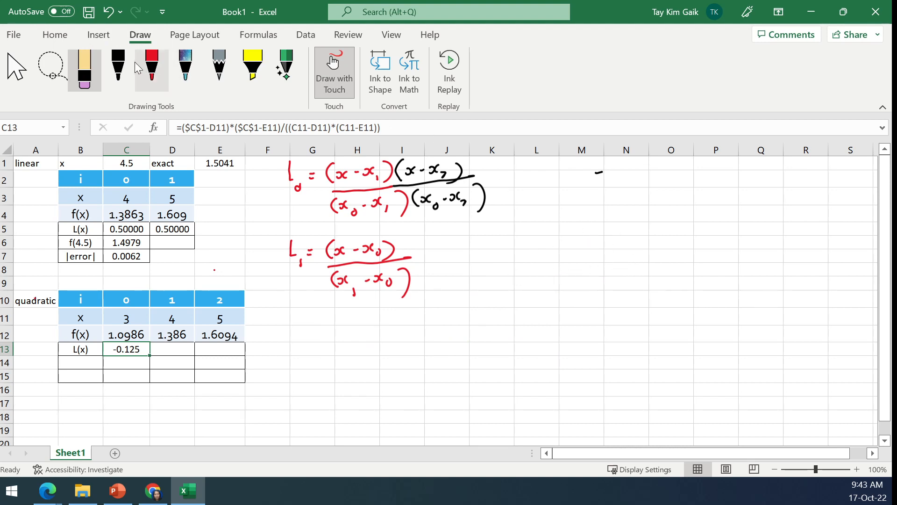
# - Extend the handwritten L1 fraction in red ink with the factor (x - x2) over (x1 - x2)
pyautogui.click(155, 58)
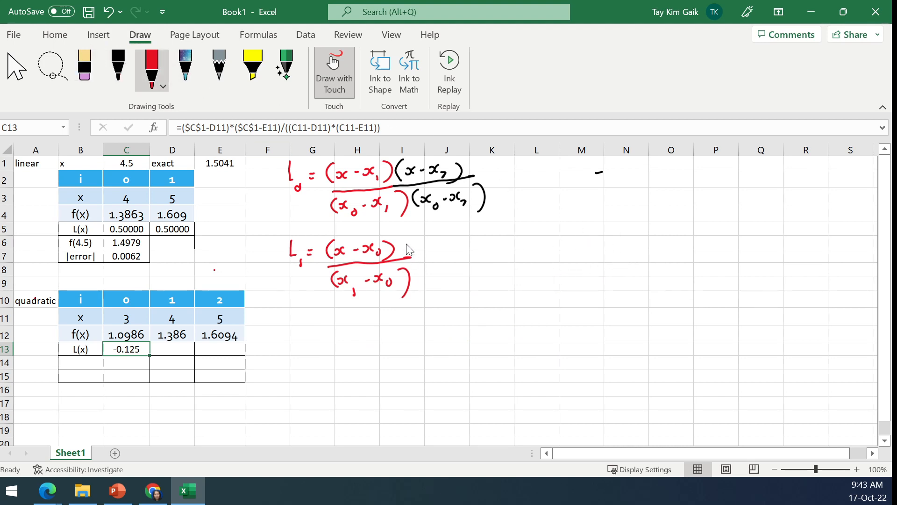
pyautogui.moveTo(408, 238)
pyautogui.mouseDown()
pyautogui.moveTo(411, 257)
pyautogui.moveTo(448, 248)
pyautogui.mouseUp()
pyautogui.moveTo(452, 239); pyautogui.dragTo(449, 248)
pyautogui.moveTo(456, 246); pyautogui.dragTo(476, 251)
pyautogui.moveTo(410, 257); pyautogui.dragTo(484, 253)
pyautogui.moveTo(421, 274)
pyautogui.mouseDown()
pyautogui.moveTo(416, 294)
pyautogui.moveTo(435, 282)
pyautogui.moveTo(438, 295)
pyautogui.mouseUp()
pyautogui.moveTo(443, 281); pyautogui.dragTo(465, 284)
pyautogui.moveTo(470, 283); pyautogui.dragTo(487, 290)
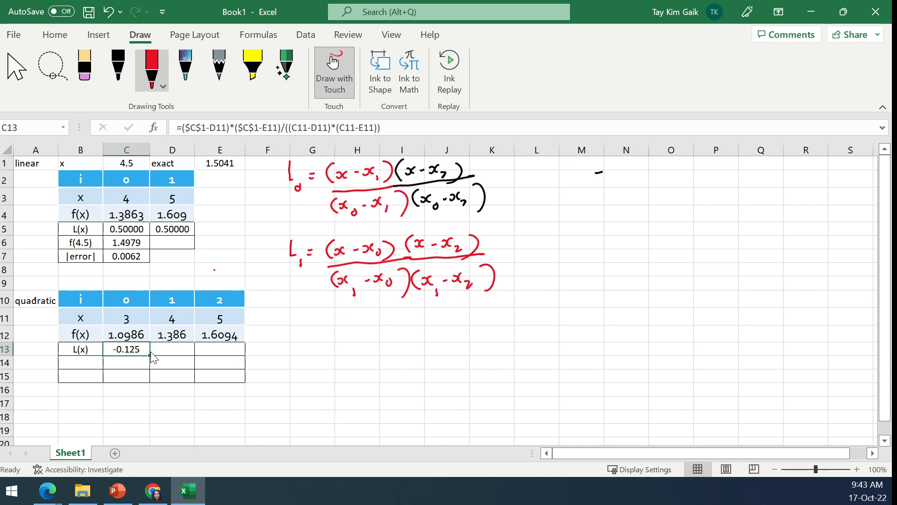
pyautogui.click(15, 68)
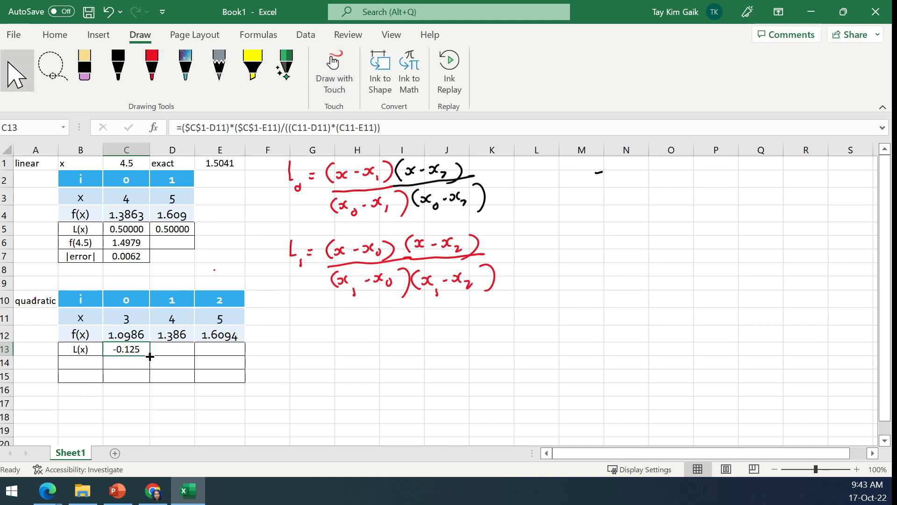
# - Fill the C13 formula into D13 and change it to =($C$1-E11)*($C$1-C11)/((D11-E11)*(D11-C11))
pyautogui.moveTo(151, 356); pyautogui.dragTo(177, 356)
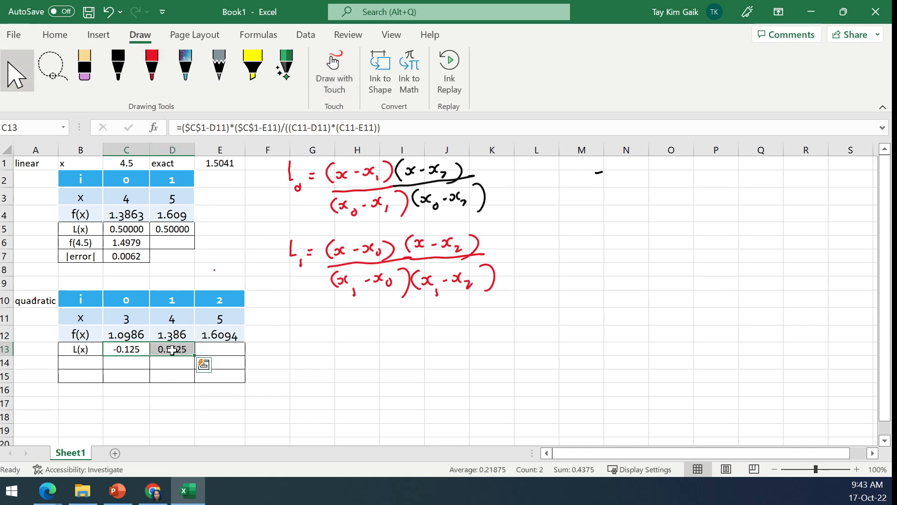
pyautogui.click(172, 349)
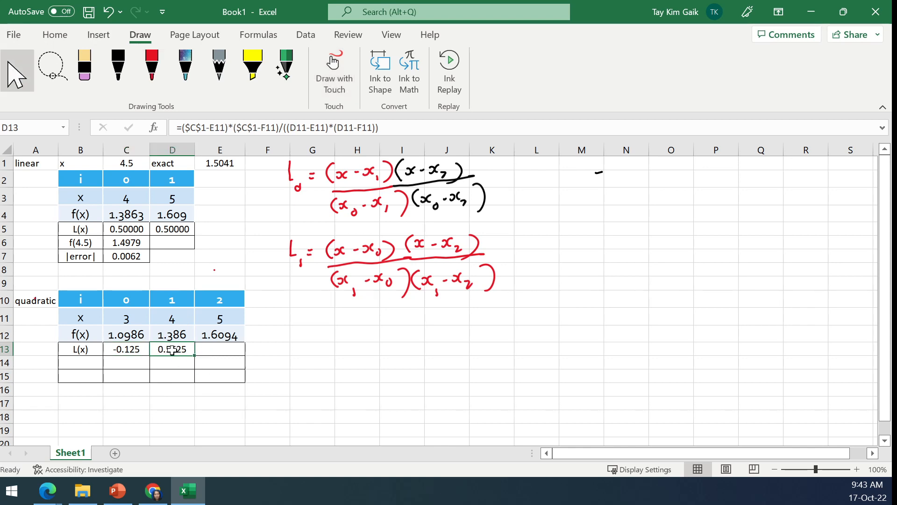
pyautogui.click(254, 131)
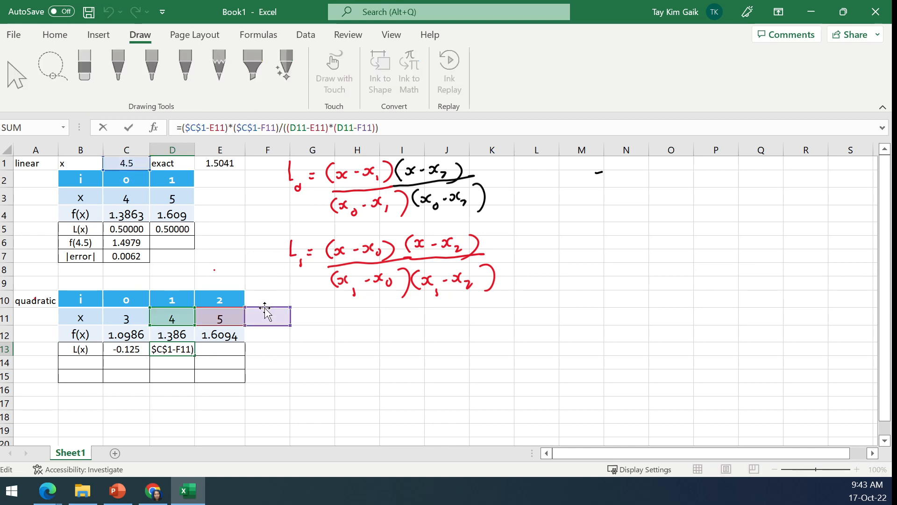
pyautogui.moveTo(265, 308); pyautogui.dragTo(139, 318)
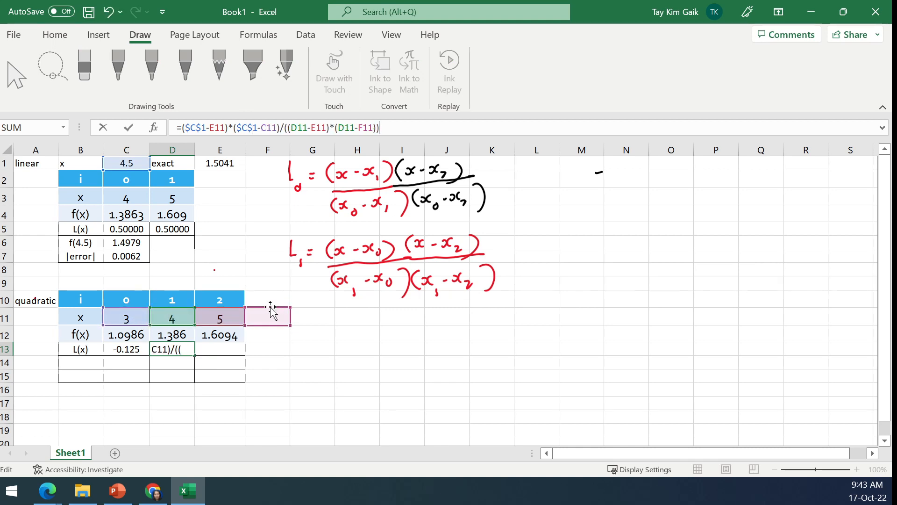
pyautogui.moveTo(271, 312); pyautogui.dragTo(129, 316)
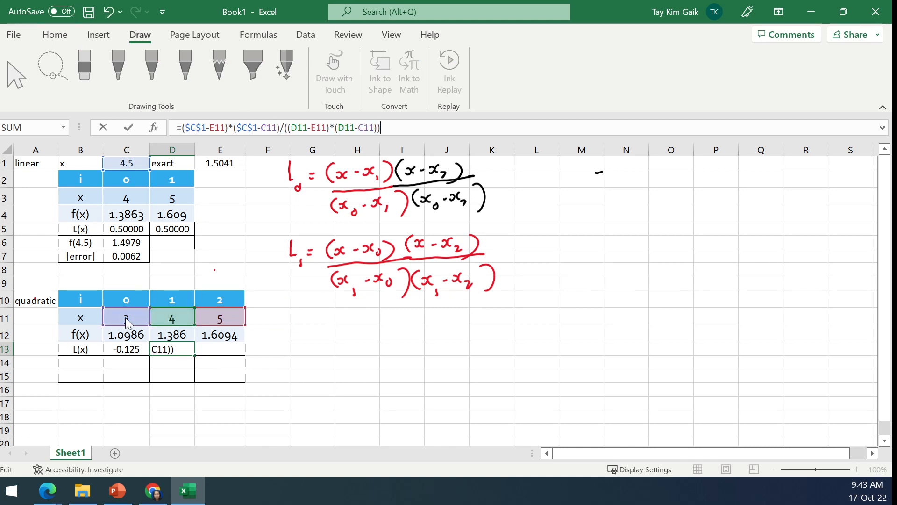
pyautogui.click(129, 127)
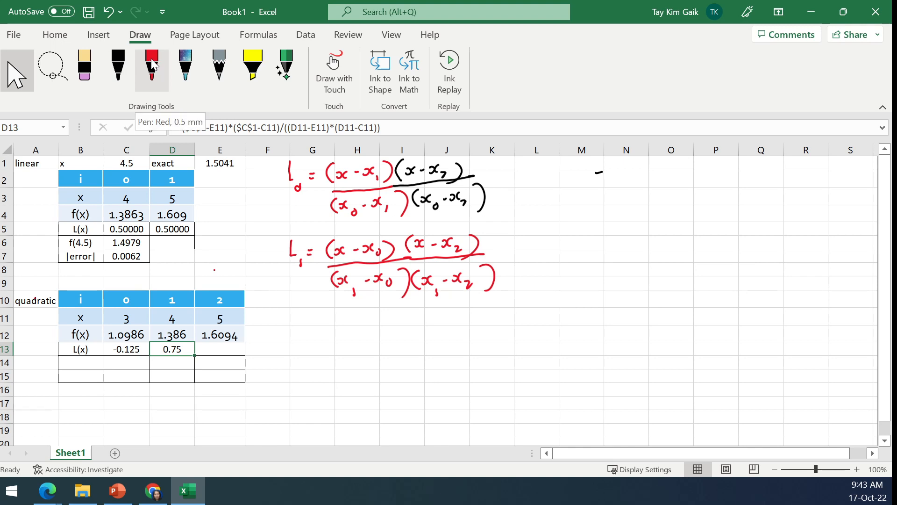
# - Start the L0 cell formula in black ink beside its fraction with = ($C$1-D, erasing the stray dash next to it
pyautogui.click(120, 64)
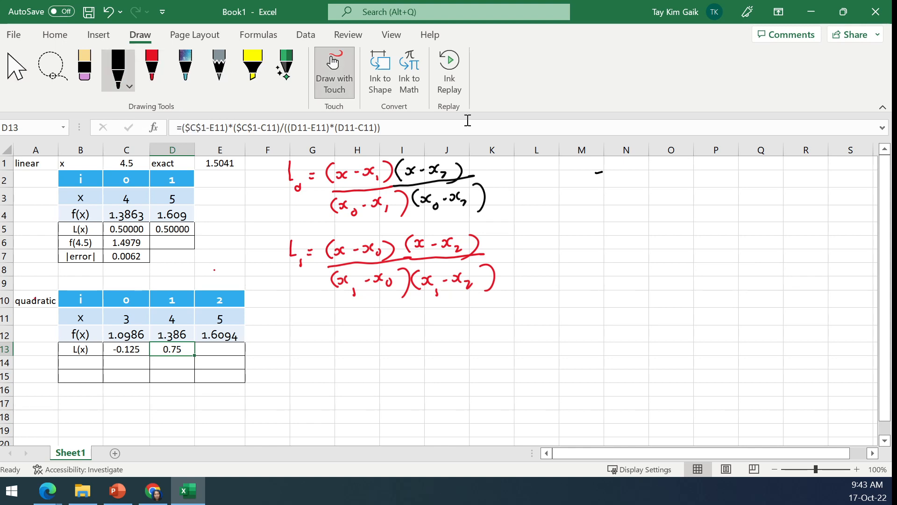
pyautogui.moveTo(494, 176); pyautogui.dragTo(581, 171)
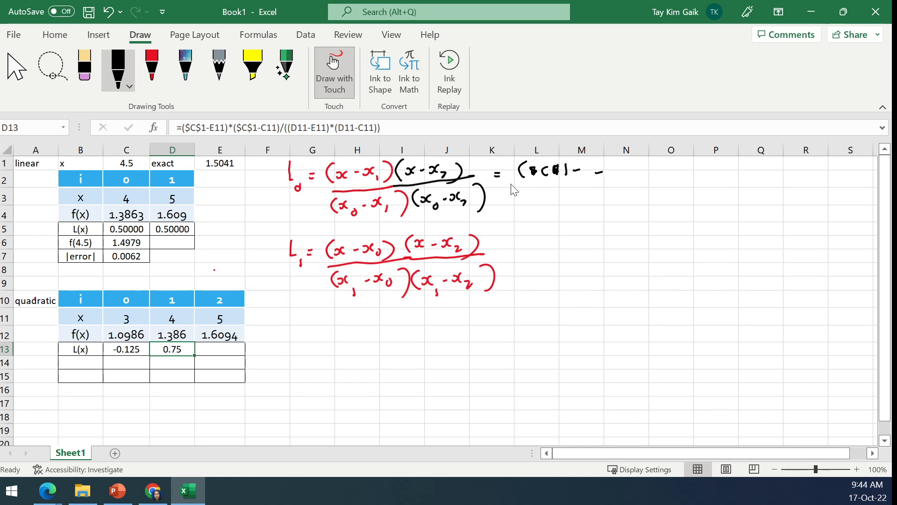
pyautogui.moveTo(588, 164); pyautogui.dragTo(585, 175)
pyautogui.click(84, 64)
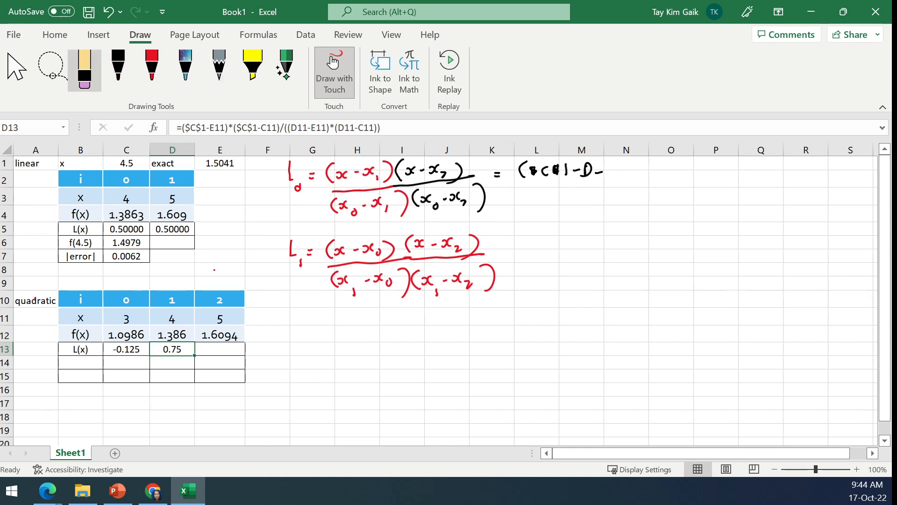
pyautogui.press('Down')
pyautogui.press('Down')
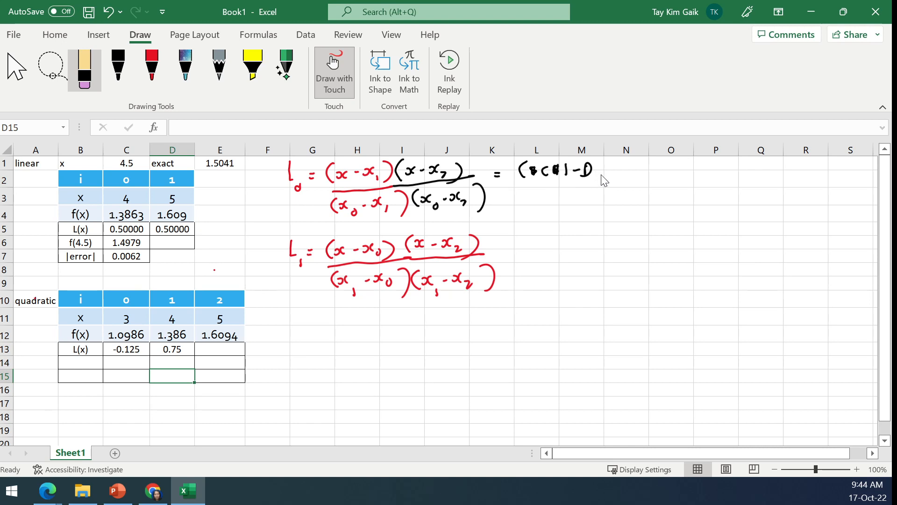
# - Complete the handwritten L0 numerator in black ink as ($C$1-D11)*($C$1-E11)/
pyautogui.click(119, 65)
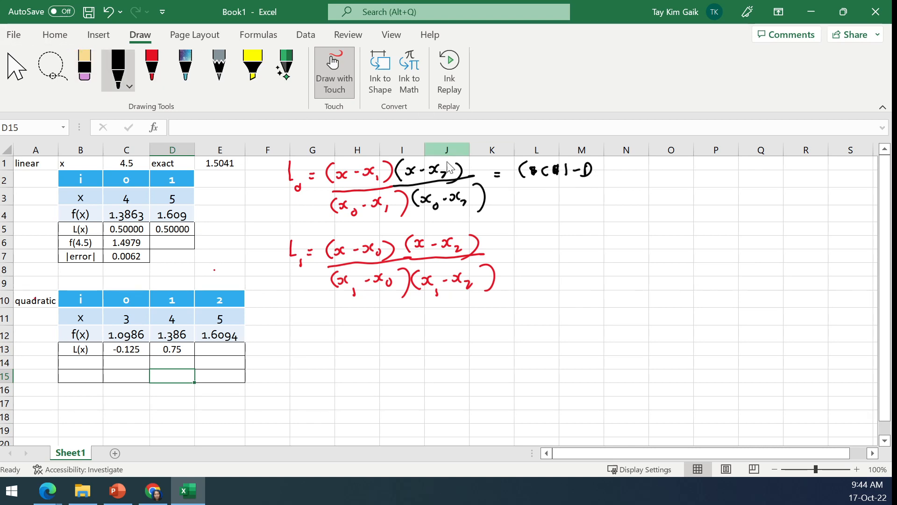
pyautogui.moveTo(600, 165)
pyautogui.mouseDown()
pyautogui.moveTo(597, 176)
pyautogui.moveTo(609, 184)
pyautogui.moveTo(680, 177)
pyautogui.mouseUp()
pyautogui.moveTo(690, 173); pyautogui.dragTo(696, 171)
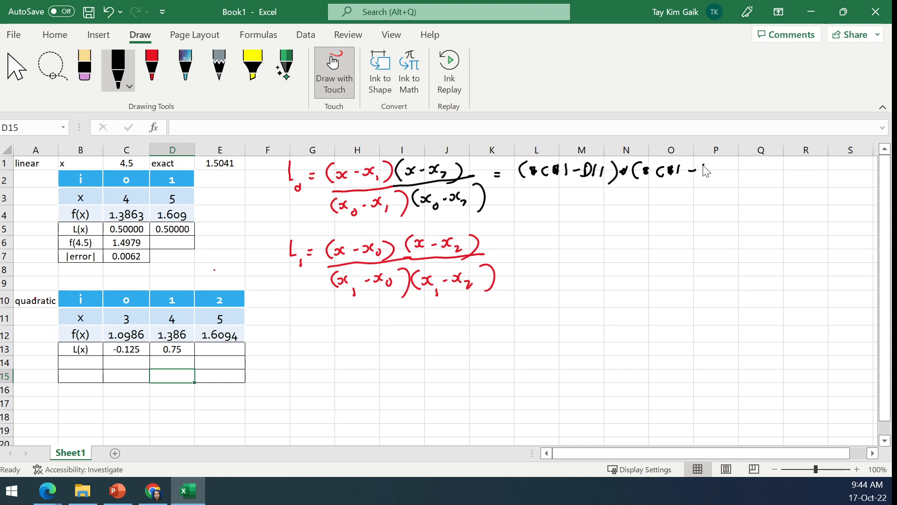
pyautogui.moveTo(703, 168); pyautogui.dragTo(705, 175)
pyautogui.moveTo(713, 166); pyautogui.dragTo(725, 176)
pyautogui.moveTo(742, 162); pyautogui.dragTo(735, 176)
# - Draw the outer parentheses of the L0 denominator in black ink below the numerator and erase the stray mark inside them
pyautogui.moveTo(512, 189); pyautogui.dragTo(515, 206)
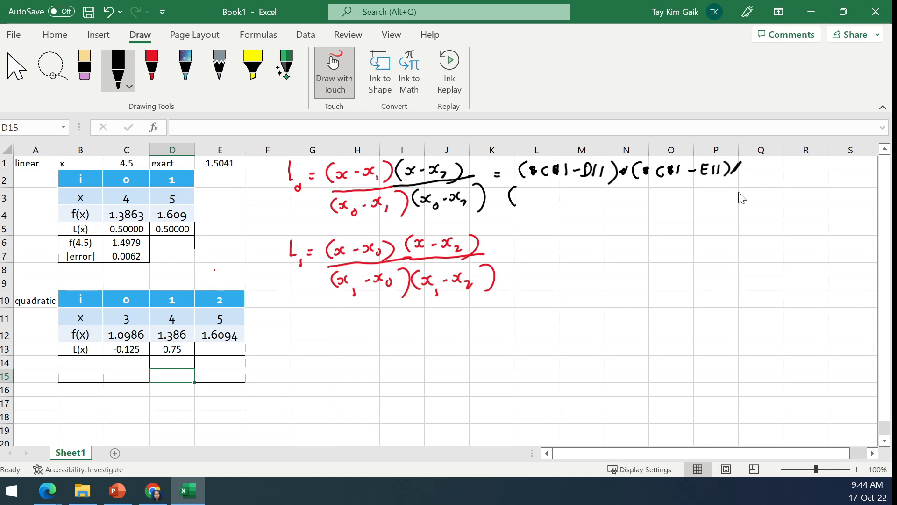
pyautogui.moveTo(781, 186); pyautogui.dragTo(770, 207)
pyautogui.moveTo(521, 192); pyautogui.dragTo(523, 192)
pyautogui.click(84, 70)
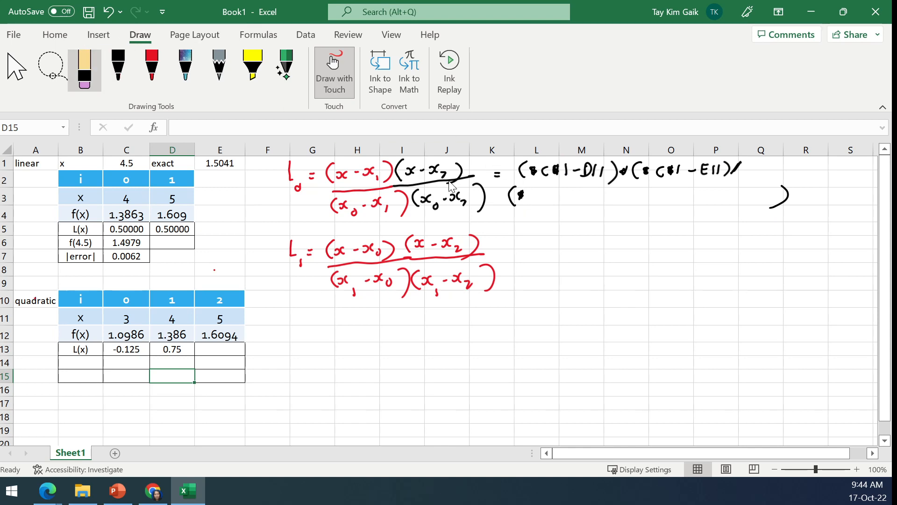
pyautogui.moveTo(520, 192); pyautogui.dragTo(523, 196)
pyautogui.click(119, 66)
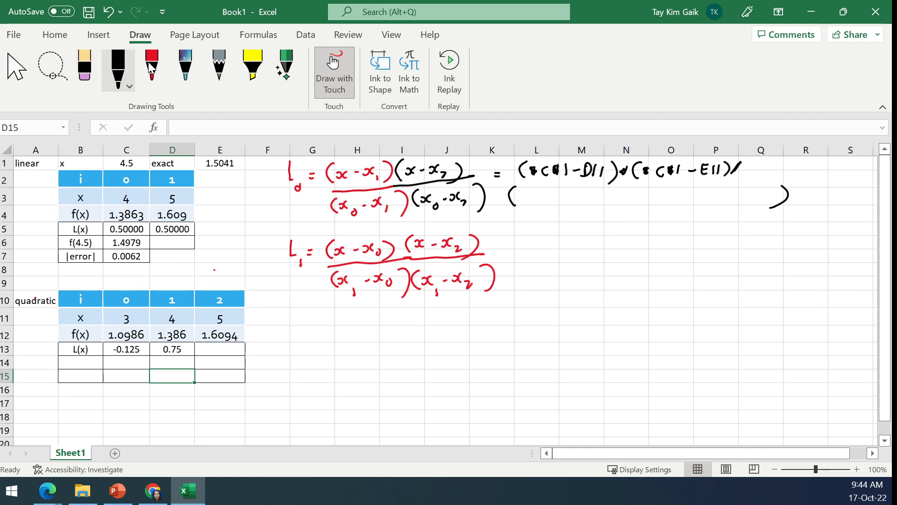
# - Handwrite the L0 denominator (C11-D11)*(C11-D11) in black ink, replacing the distant closing parenthesis with one right after the last term
pyautogui.moveTo(527, 195); pyautogui.dragTo(536, 202)
pyautogui.moveTo(550, 199); pyautogui.dragTo(588, 201)
pyautogui.moveTo(594, 192)
pyautogui.mouseDown()
pyautogui.moveTo(603, 209)
pyautogui.moveTo(621, 202)
pyautogui.mouseUp()
pyautogui.click(618, 194)
pyautogui.moveTo(621, 194)
pyautogui.mouseDown()
pyautogui.moveTo(614, 202)
pyautogui.moveTo(658, 204)
pyautogui.mouseUp()
pyautogui.moveTo(672, 200); pyautogui.dragTo(698, 202)
pyautogui.click(84, 70)
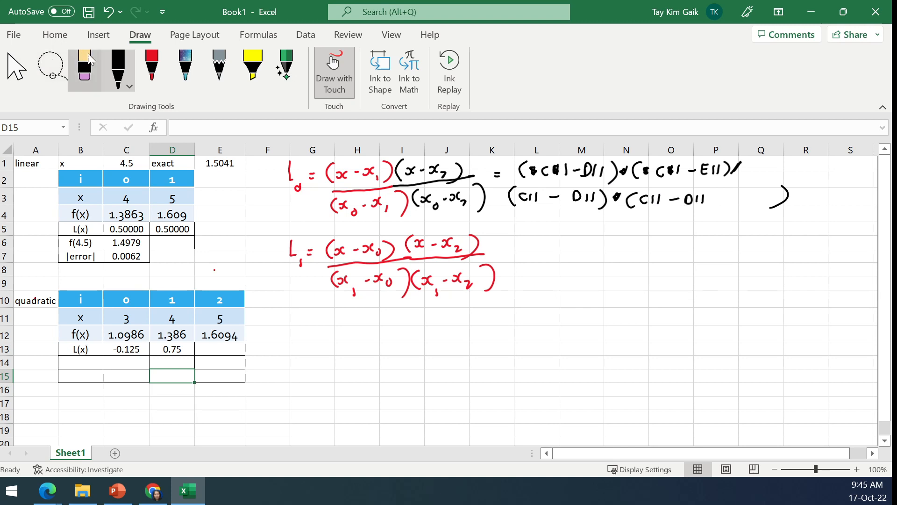
pyautogui.click(785, 202)
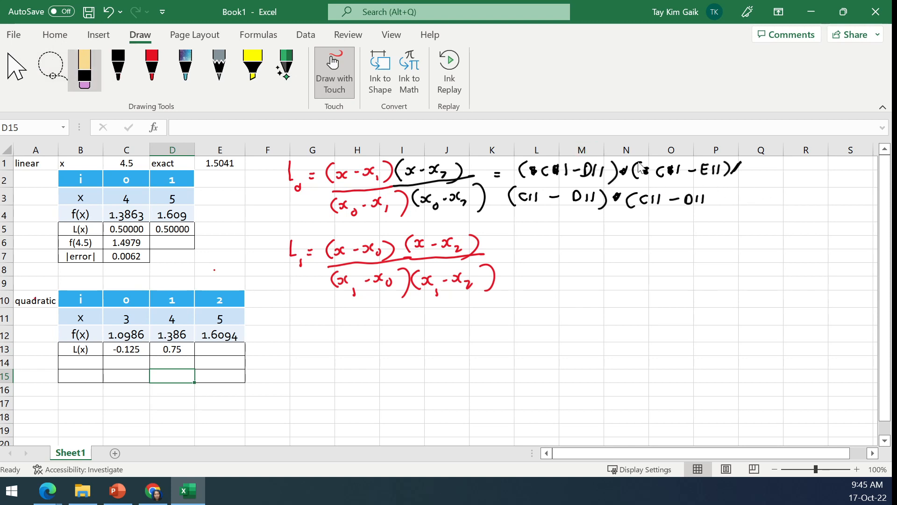
pyautogui.click(121, 60)
pyautogui.moveTo(707, 189)
pyautogui.mouseDown()
pyautogui.moveTo(717, 198)
pyautogui.moveTo(705, 207)
pyautogui.mouseUp()
# - Add a black down arrow labelled "copied" and write = ($C$1-E11)*($C$1-F11)/ in red ink beside the L1 fraction
pyautogui.moveTo(582, 215)
pyautogui.mouseDown()
pyautogui.moveTo(581, 237)
pyautogui.moveTo(588, 228)
pyautogui.moveTo(639, 233)
pyautogui.mouseUp()
pyautogui.moveTo(647, 216); pyautogui.dragTo(645, 234)
pyautogui.click(151, 68)
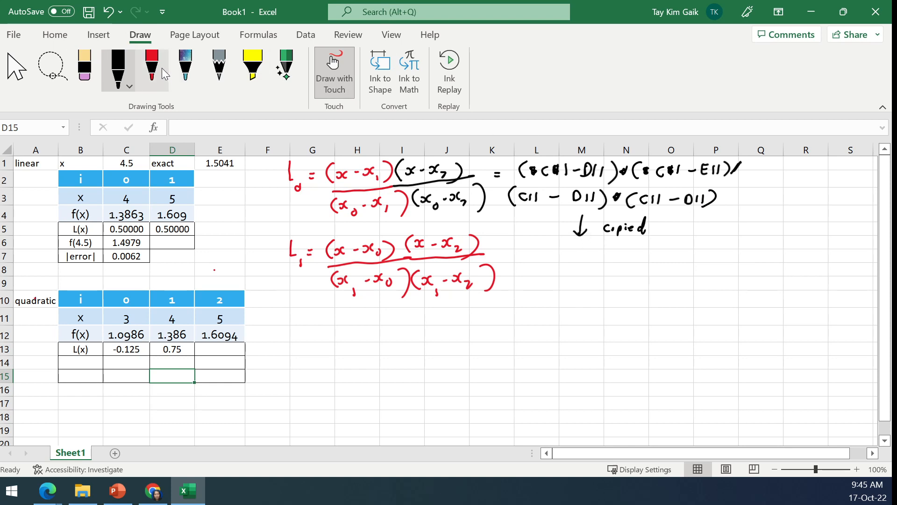
pyautogui.moveTo(504, 258); pyautogui.dragTo(509, 257)
pyautogui.moveTo(503, 261); pyautogui.dragTo(520, 265)
pyautogui.moveTo(536, 253)
pyautogui.mouseDown()
pyautogui.moveTo(549, 265)
pyautogui.moveTo(583, 254)
pyautogui.moveTo(594, 262)
pyautogui.mouseUp()
pyautogui.moveTo(588, 258); pyautogui.dragTo(598, 262)
pyautogui.moveTo(605, 252)
pyautogui.mouseDown()
pyautogui.moveTo(608, 266)
pyautogui.moveTo(624, 257)
pyautogui.moveTo(635, 265)
pyautogui.moveTo(688, 256)
pyautogui.moveTo(692, 265)
pyautogui.moveTo(700, 251)
pyautogui.moveTo(724, 264)
pyautogui.moveTo(744, 251)
pyautogui.mouseUp()
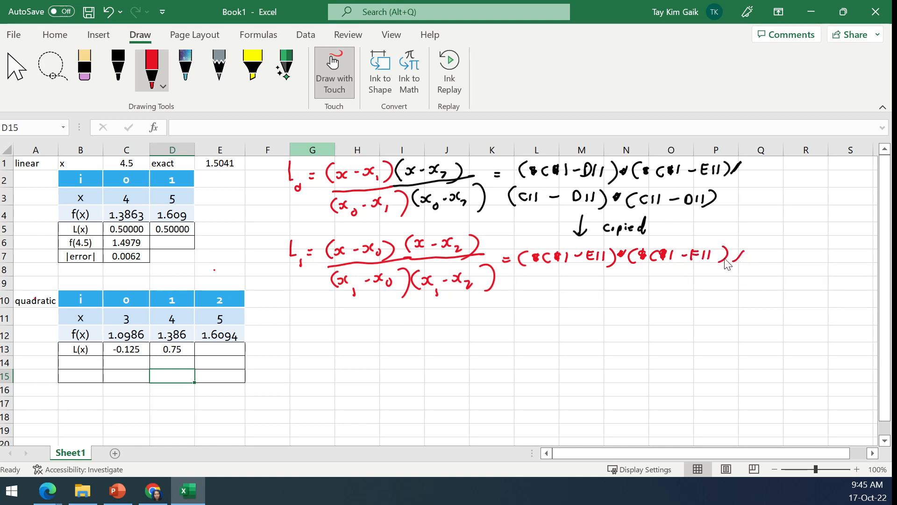
# - Draw a red fraction line under the L1 numerator and write the denominator (D11-E11)*(D11-E11) below it
pyautogui.moveTo(524, 271); pyautogui.dragTo(726, 273)
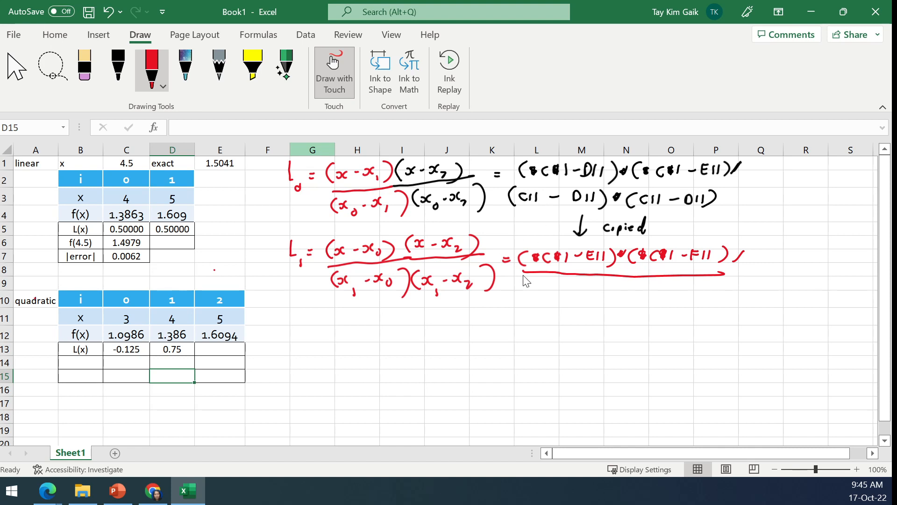
pyautogui.moveTo(532, 275); pyautogui.dragTo(537, 286)
pyautogui.moveTo(548, 279); pyautogui.dragTo(554, 287)
pyautogui.moveTo(565, 282); pyautogui.dragTo(589, 281)
pyautogui.moveTo(594, 280); pyautogui.dragTo(594, 288)
pyautogui.moveTo(600, 279)
pyautogui.mouseDown()
pyautogui.moveTo(606, 292)
pyautogui.moveTo(616, 285)
pyautogui.mouseUp()
pyautogui.moveTo(629, 281); pyautogui.dragTo(630, 292)
pyautogui.moveTo(630, 282)
pyautogui.mouseDown()
pyautogui.moveTo(631, 292)
pyautogui.moveTo(653, 292)
pyautogui.mouseUp()
pyautogui.moveTo(664, 288); pyautogui.dragTo(669, 289)
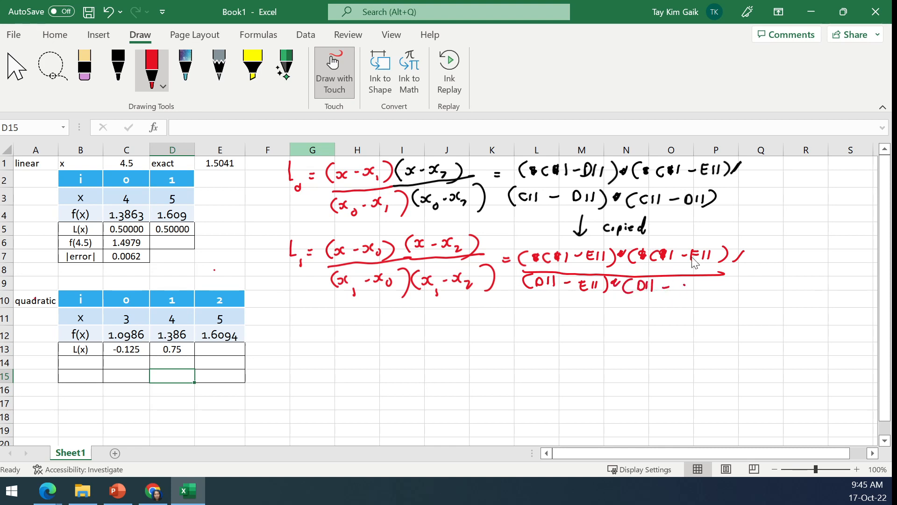
pyautogui.moveTo(693, 282); pyautogui.dragTo(705, 291)
pyautogui.moveTo(710, 281); pyautogui.dragTo(720, 305)
# - Add black tick marks above the two factors of the handwritten red L1 numerator
pyautogui.click(118, 67)
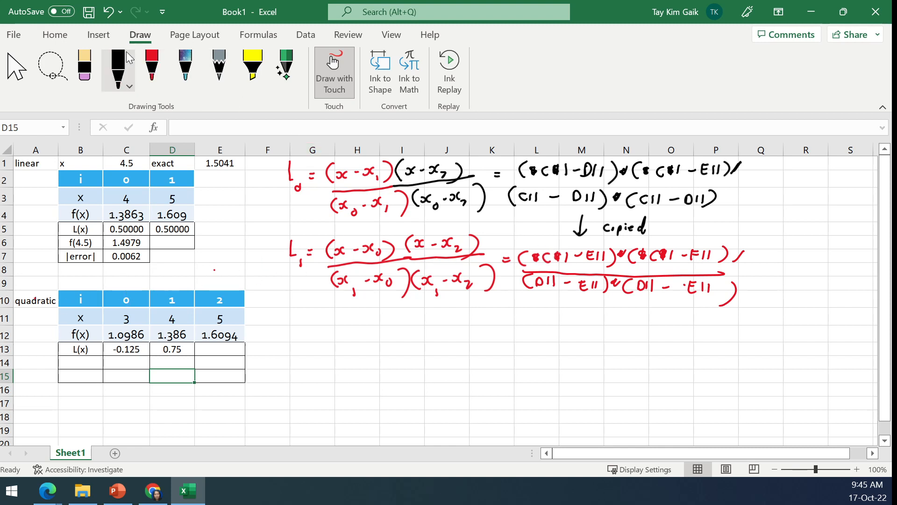
pyautogui.moveTo(556, 242); pyautogui.dragTo(567, 240)
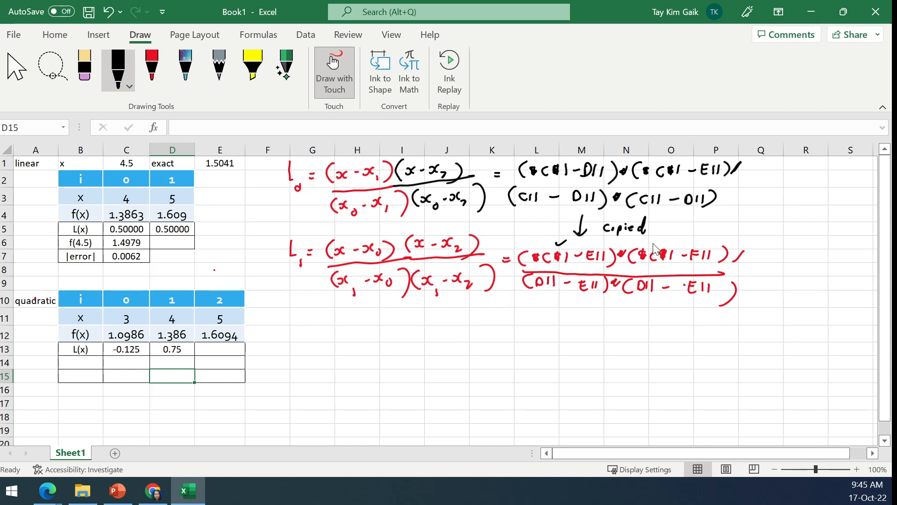
pyautogui.moveTo(654, 242); pyautogui.dragTo(669, 232)
# - Clear D13 and fill the C13 formula into it again
pyautogui.click(21, 58)
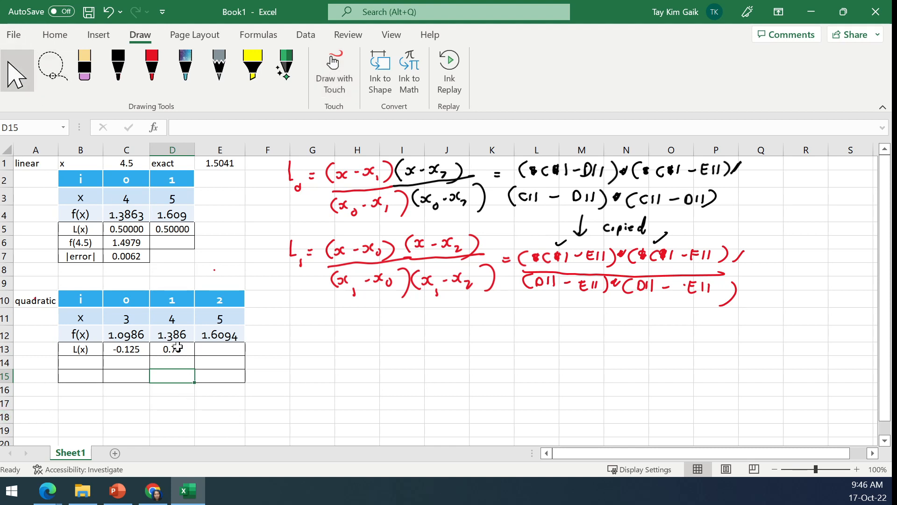
pyautogui.click(177, 348)
pyautogui.click(207, 129)
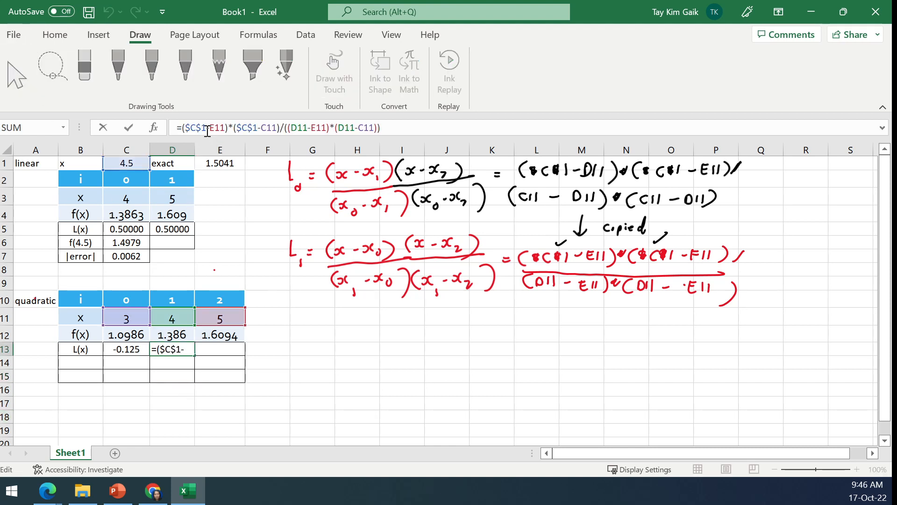
pyautogui.click(129, 128)
pyautogui.press('Delete')
pyautogui.click(130, 350)
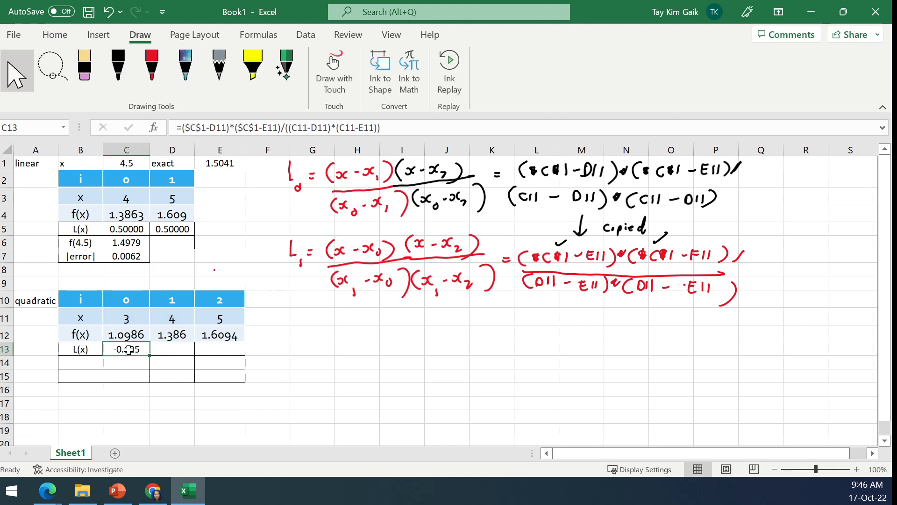
pyautogui.moveTo(151, 356); pyautogui.dragTo(183, 355)
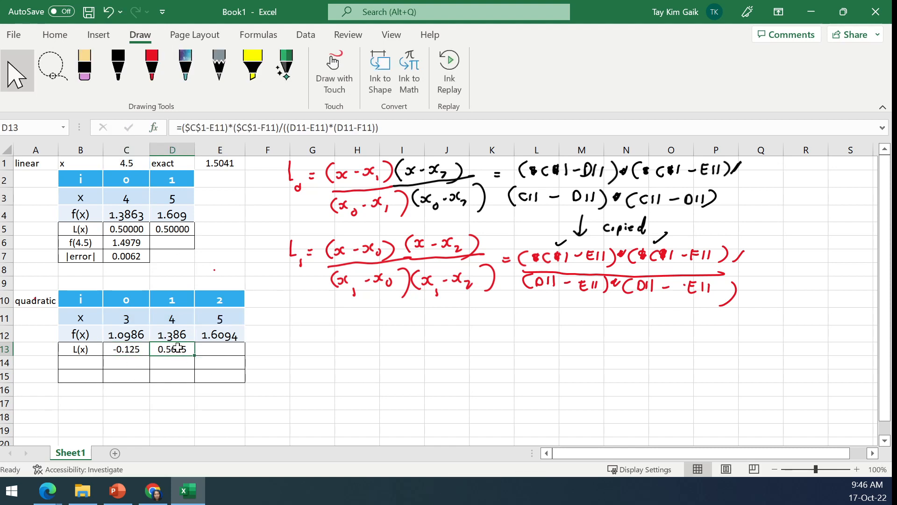
# - Change both F11 references in the D13 formula to C11 and enter it
pyautogui.click(221, 127)
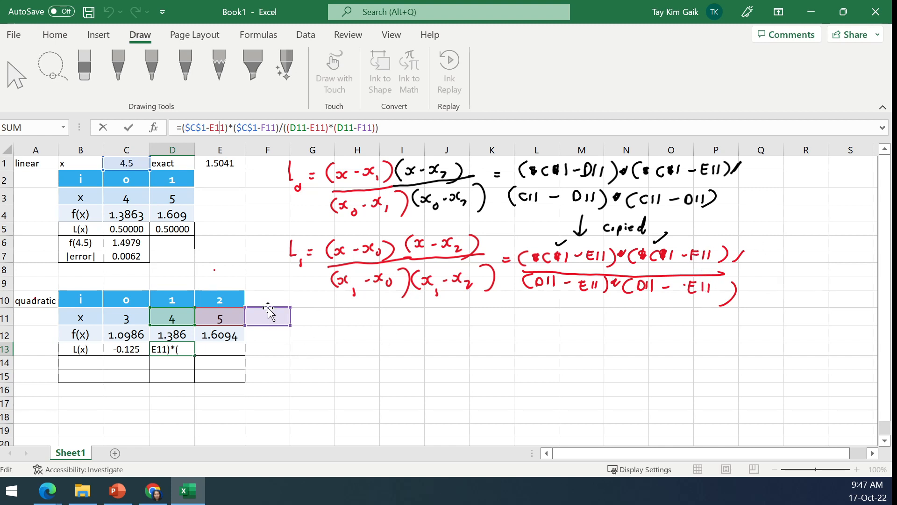
pyautogui.moveTo(265, 309); pyautogui.dragTo(124, 320)
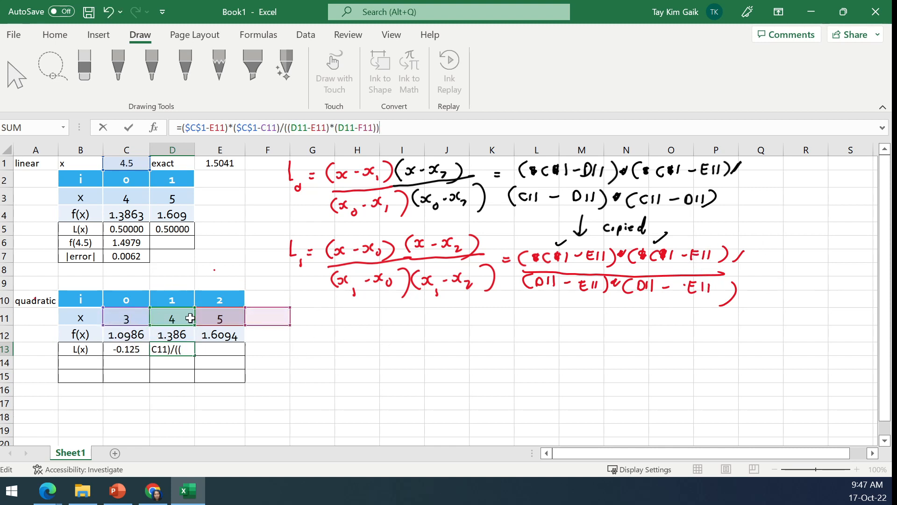
pyautogui.moveTo(266, 310); pyautogui.dragTo(133, 318)
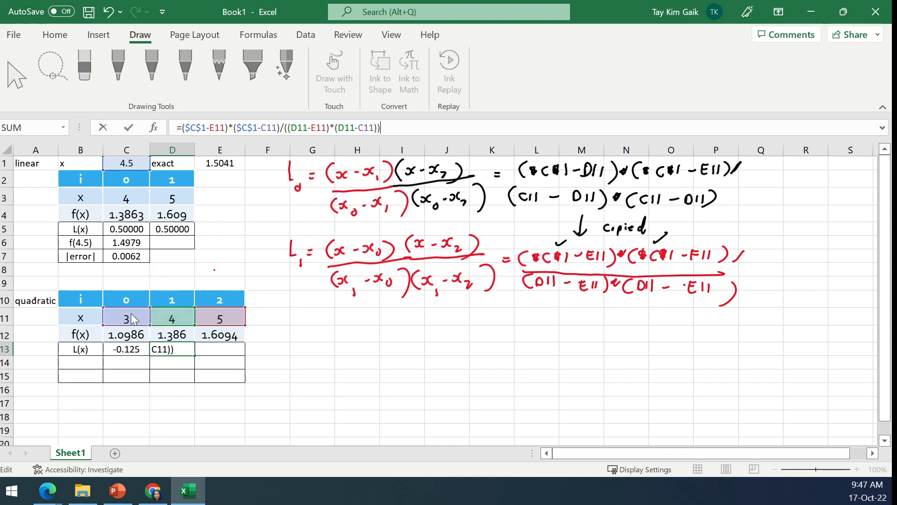
pyautogui.click(129, 128)
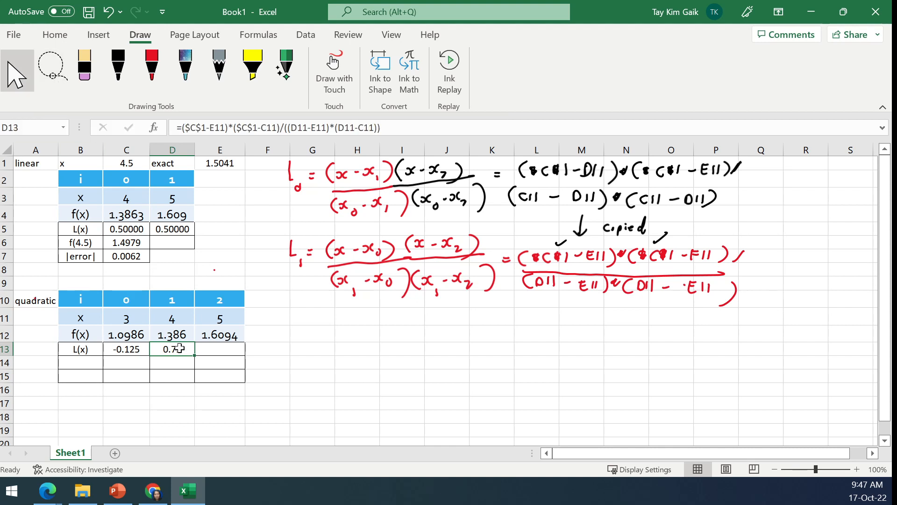
# - Clear D13, refill it from C13, and inspect which cells the copied formula references
pyautogui.press('Delete')
pyautogui.click(134, 348)
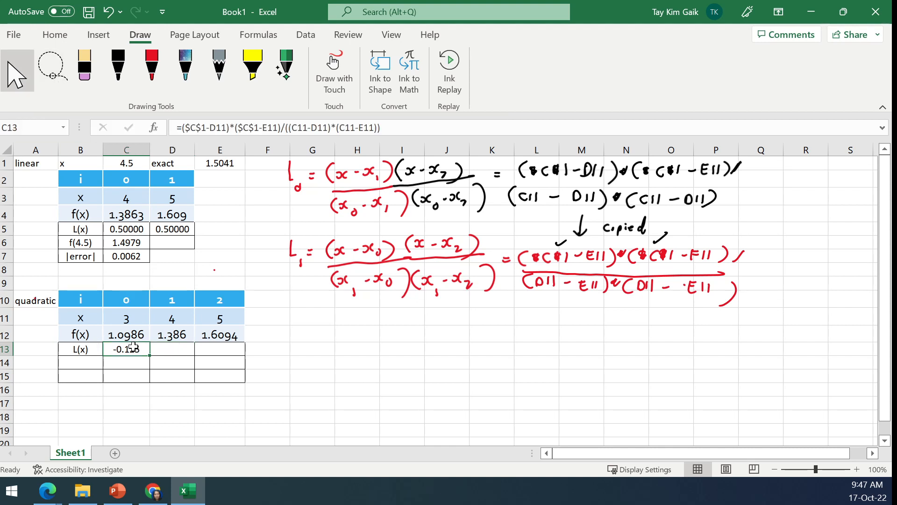
pyautogui.moveTo(150, 357); pyautogui.dragTo(192, 356)
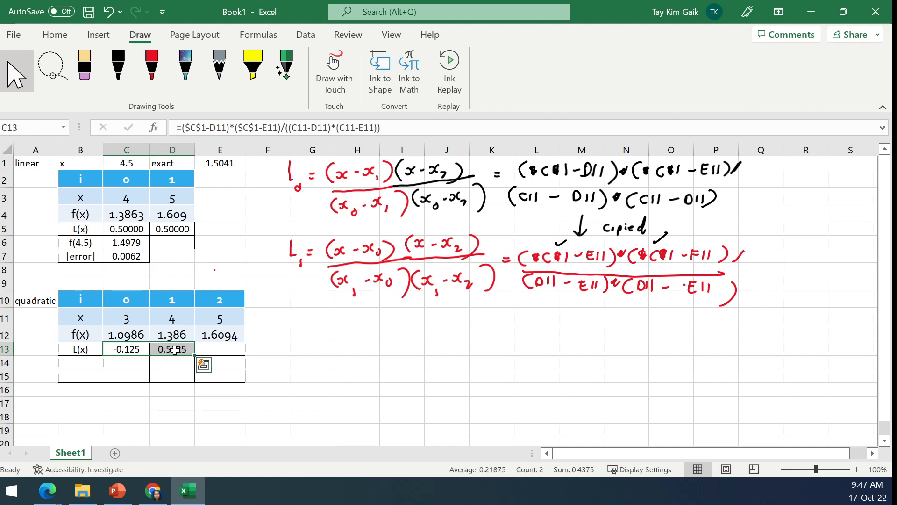
pyautogui.click(172, 349)
pyautogui.click(217, 129)
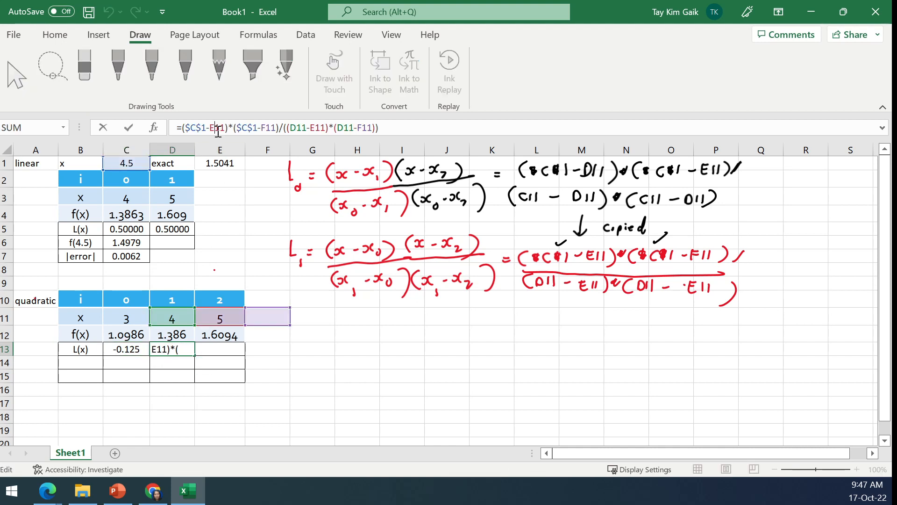
pyautogui.click(129, 128)
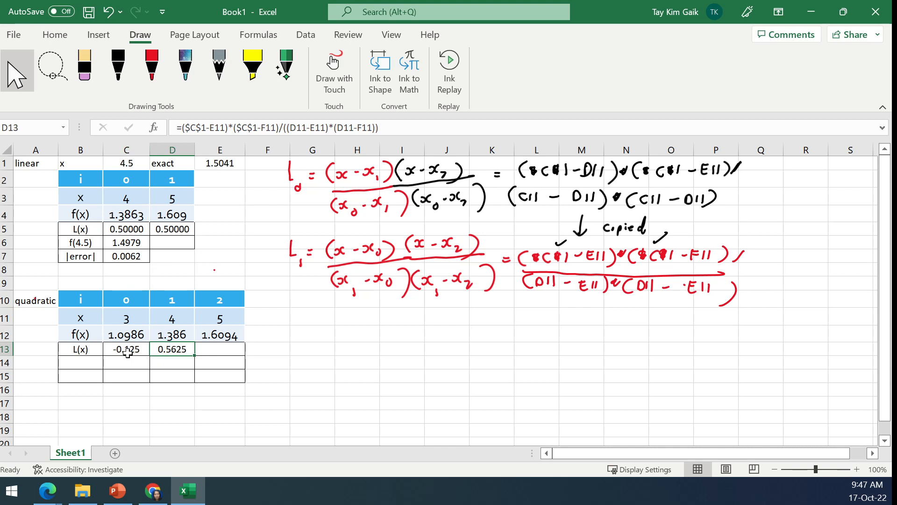
# - Try filling the D13 formula into E13 and inspect the cells it references
pyautogui.moveTo(198, 358); pyautogui.dragTo(229, 360)
pyautogui.click(233, 133)
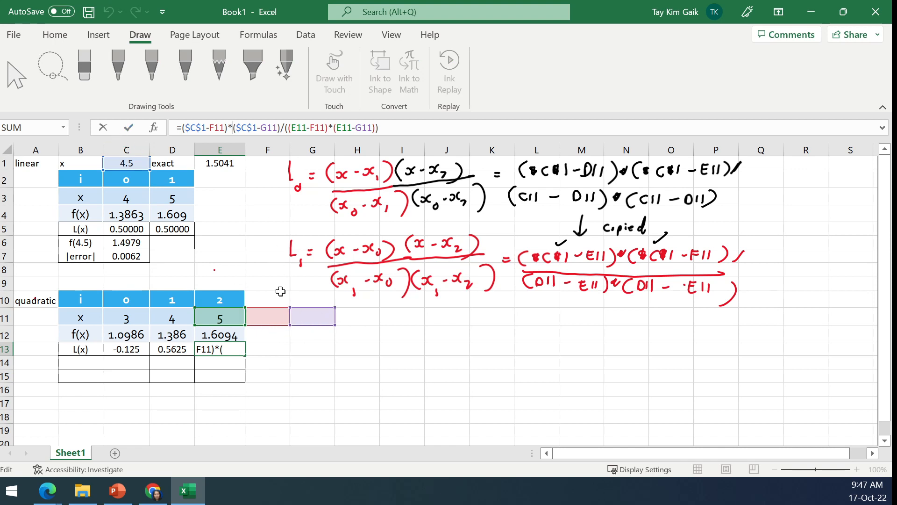
pyautogui.click(102, 128)
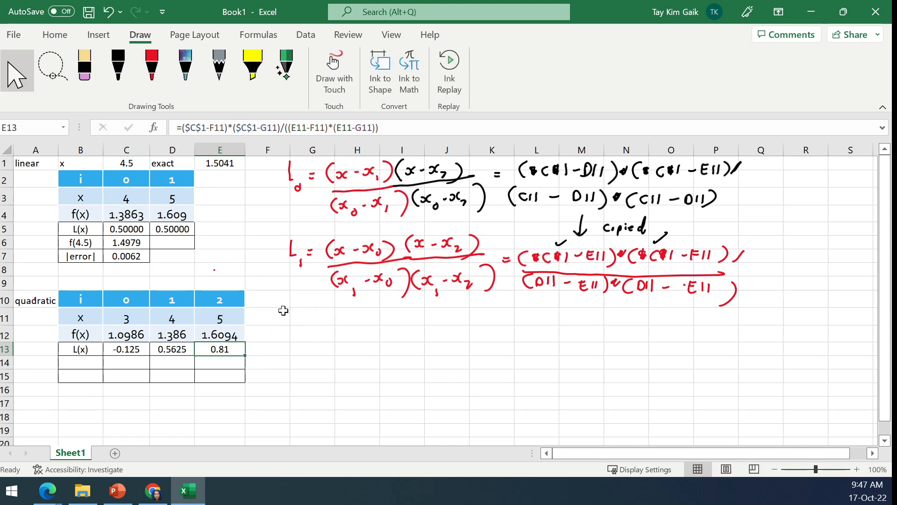
# - Refill D13 from C13 and redirect its F11 references, entering =($C$1-E11)*($C$1-C11)/((D11-E11)*(D11-C11))
pyautogui.click(177, 352)
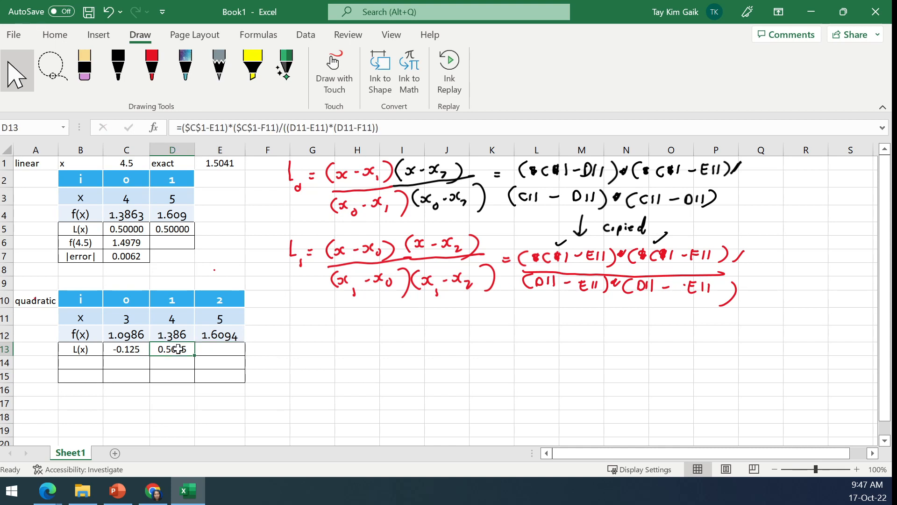
pyautogui.press('Delete')
pyautogui.click(144, 353)
pyautogui.moveTo(150, 356); pyautogui.dragTo(177, 360)
pyautogui.click(177, 352)
pyautogui.click(240, 127)
pyautogui.moveTo(277, 307); pyautogui.dragTo(126, 314)
pyautogui.moveTo(255, 313); pyautogui.dragTo(129, 319)
pyautogui.click(128, 131)
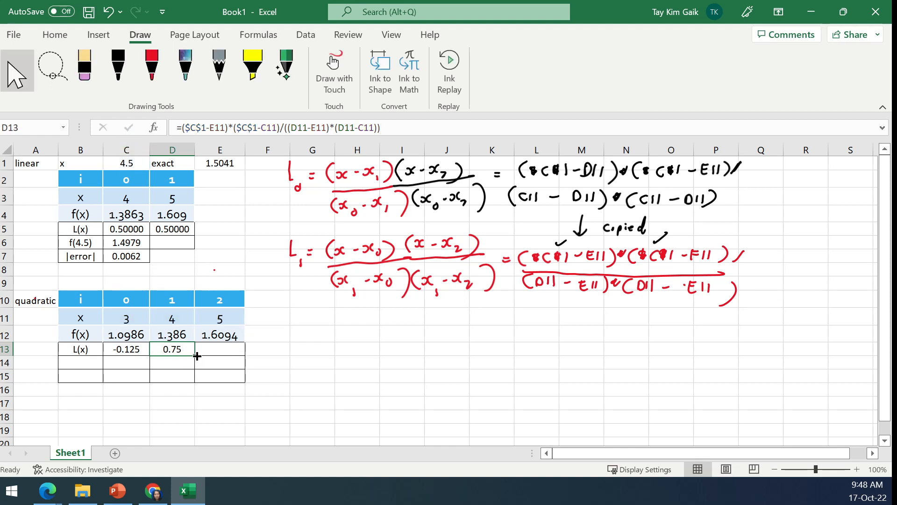
# - Fill the D13 formula into E13 and redirect its F11 references to C11, entering =($C$1-C11)*($C$1-D11)/((E11-C11)*(E11-D11))
pyautogui.moveTo(197, 356); pyautogui.dragTo(233, 355)
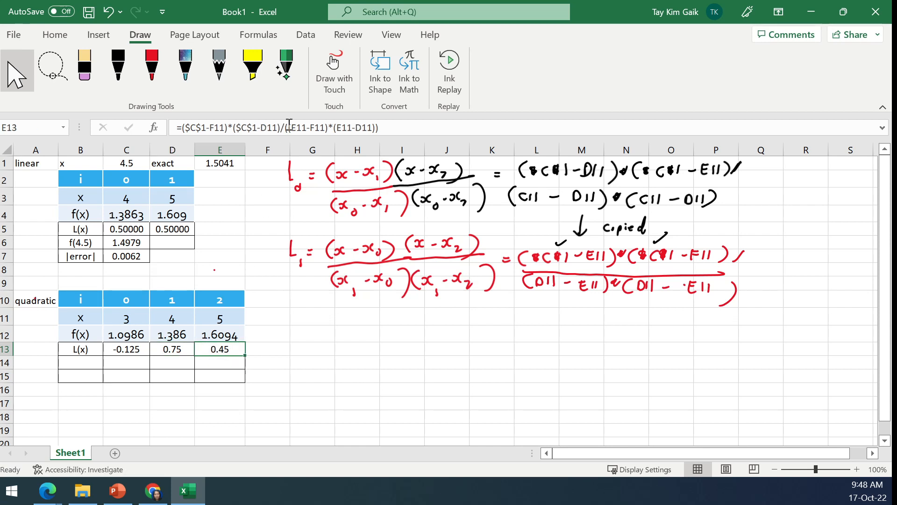
pyautogui.click(289, 125)
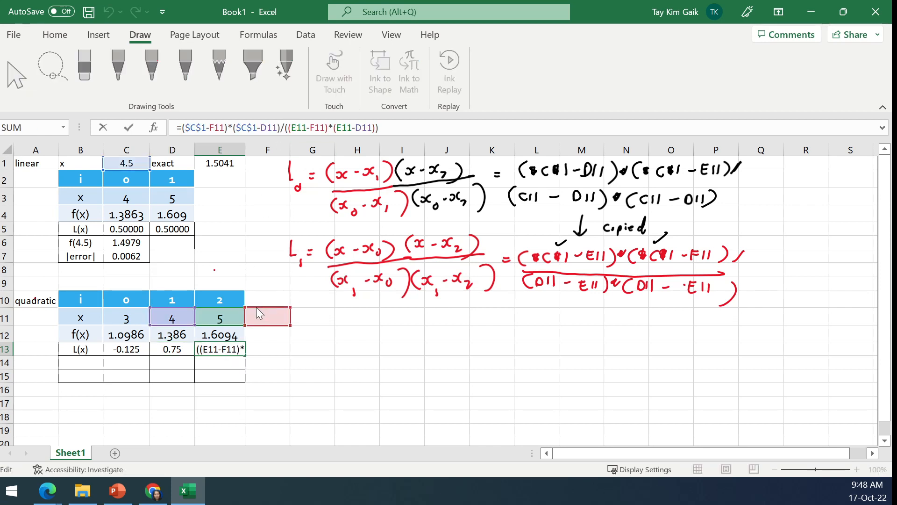
pyautogui.click(126, 318)
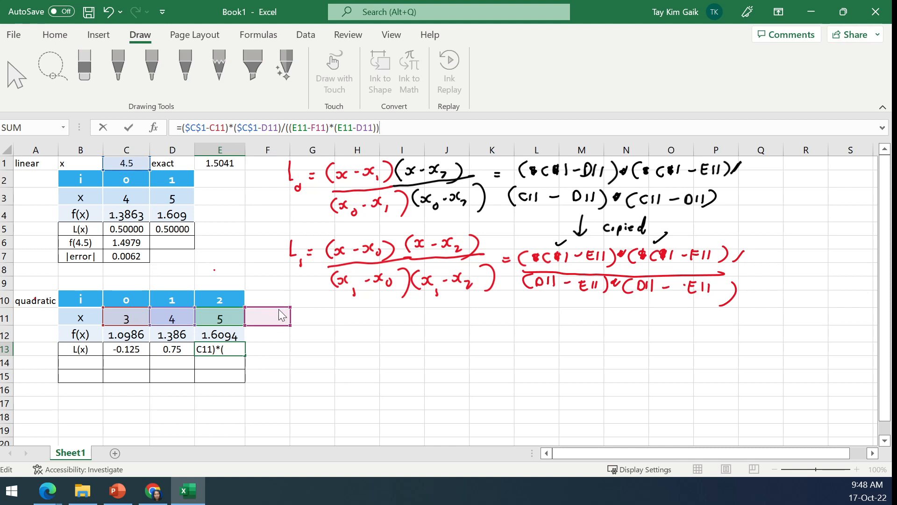
pyautogui.click(126, 318)
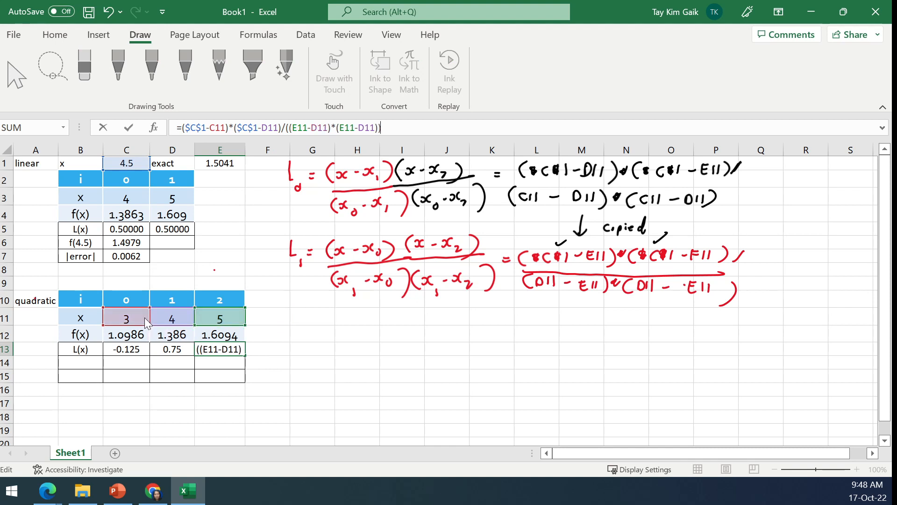
pyautogui.click(129, 128)
# - Label cell B14 of the quadratic table as f(4.5)
pyautogui.click(96, 364)
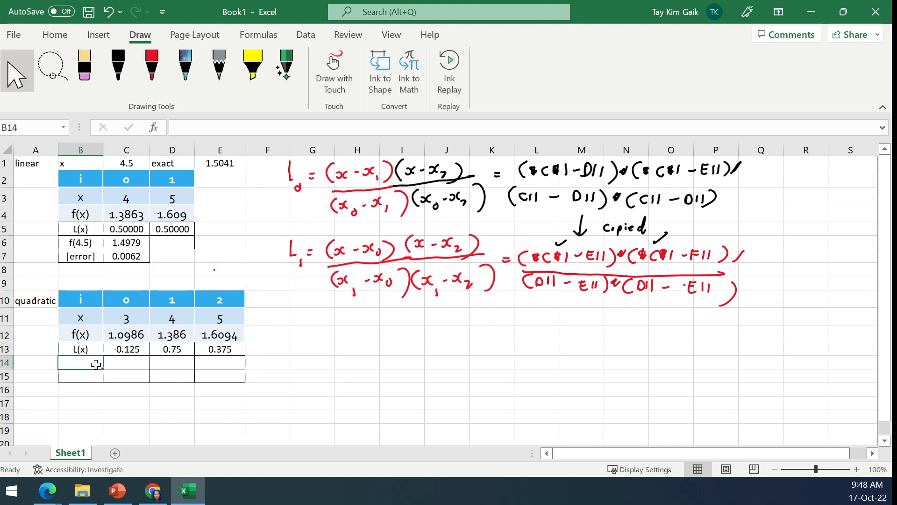
pyautogui.write('f')
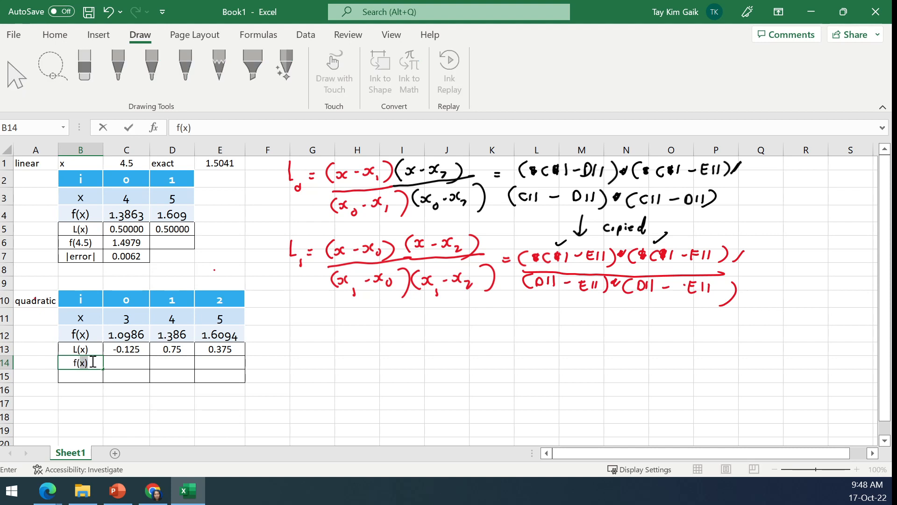
pyautogui.write('(4.5)')
# - Enter the quadratic estimate in C14 as =C13*C12+D13*D12+E13*E12
pyautogui.click(135, 363)
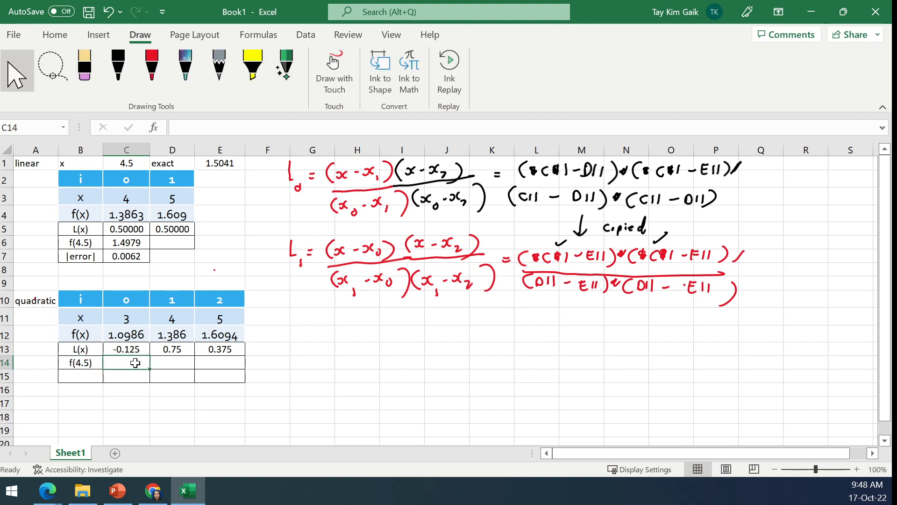
pyautogui.write('=')
pyautogui.click(136, 347)
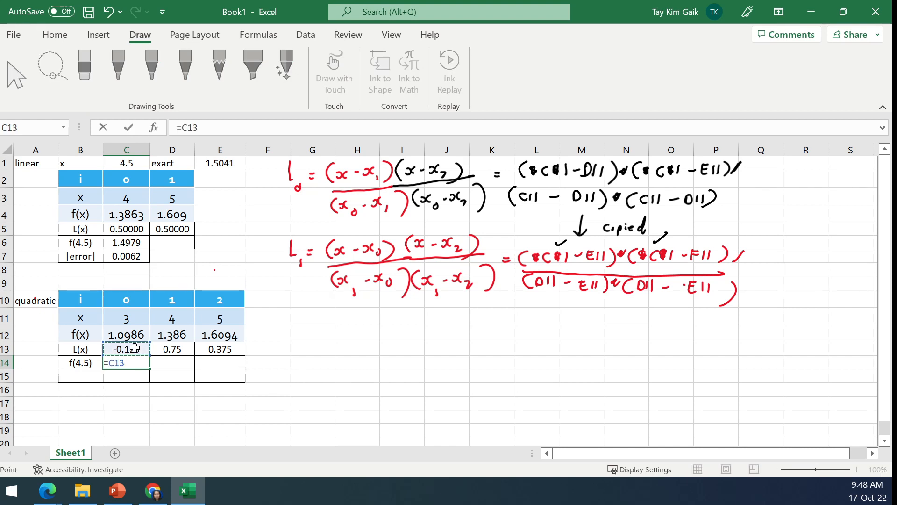
pyautogui.write('*')
pyautogui.click(135, 334)
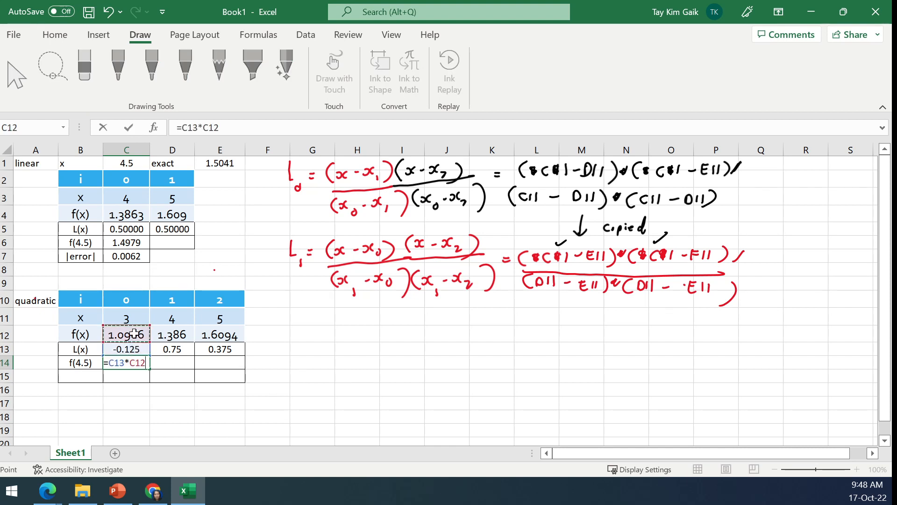
pyautogui.write('+')
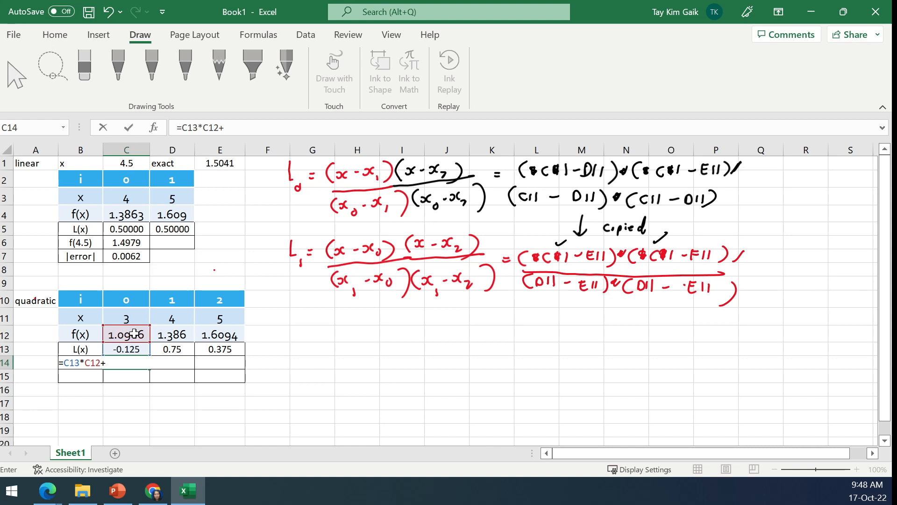
pyautogui.click(177, 353)
pyautogui.write('*')
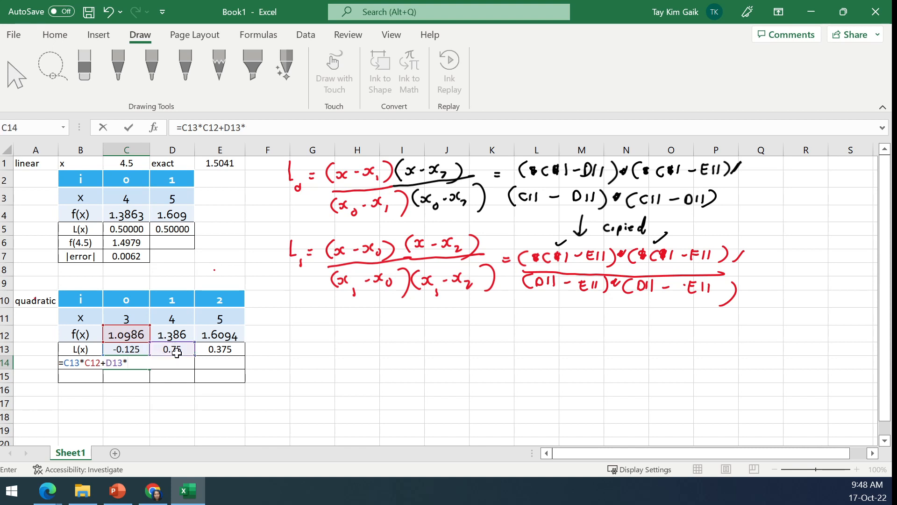
pyautogui.click(174, 331)
pyautogui.write('+')
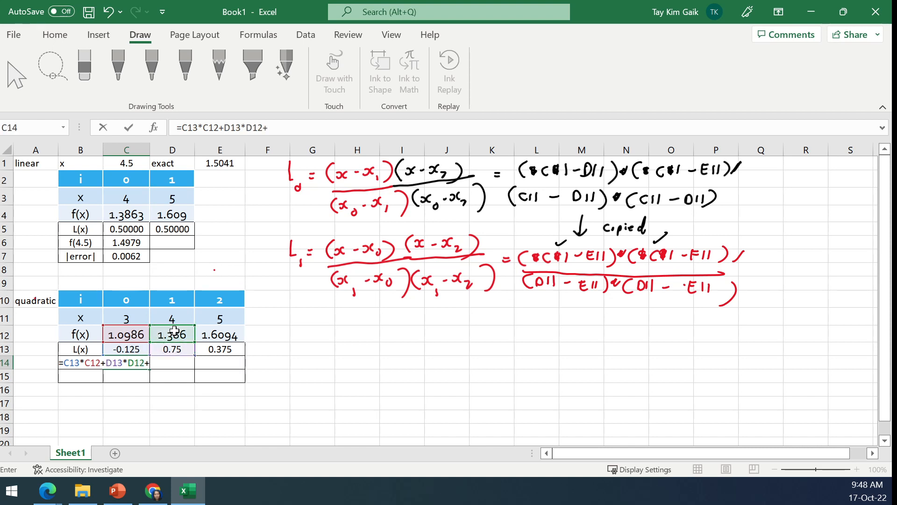
pyautogui.click(221, 350)
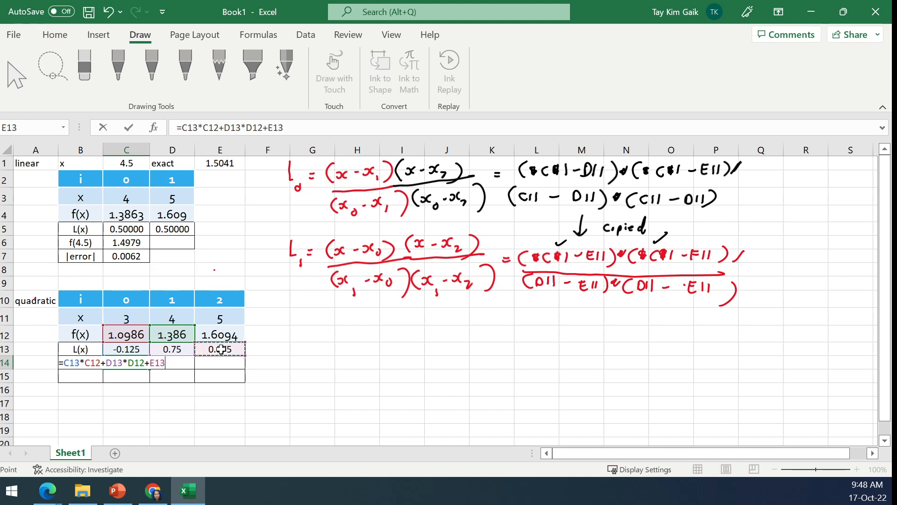
pyautogui.write('*')
pyautogui.click(224, 335)
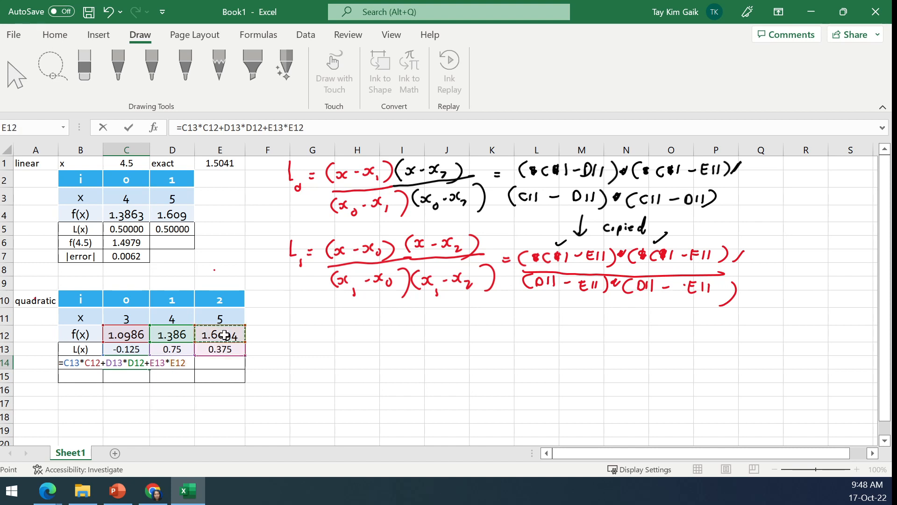
pyautogui.press('Return')
# - Reduce the estimate in C14 to four displayed decimal places
pyautogui.click(136, 364)
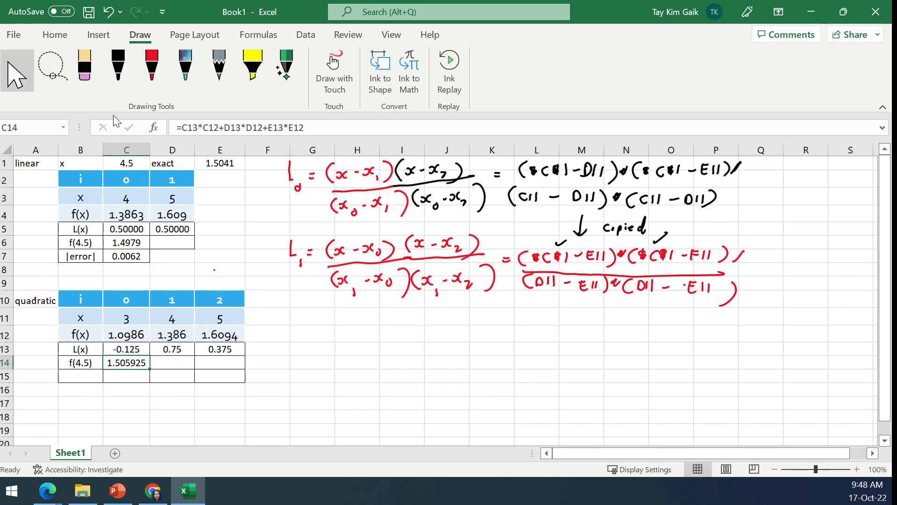
pyautogui.click(51, 35)
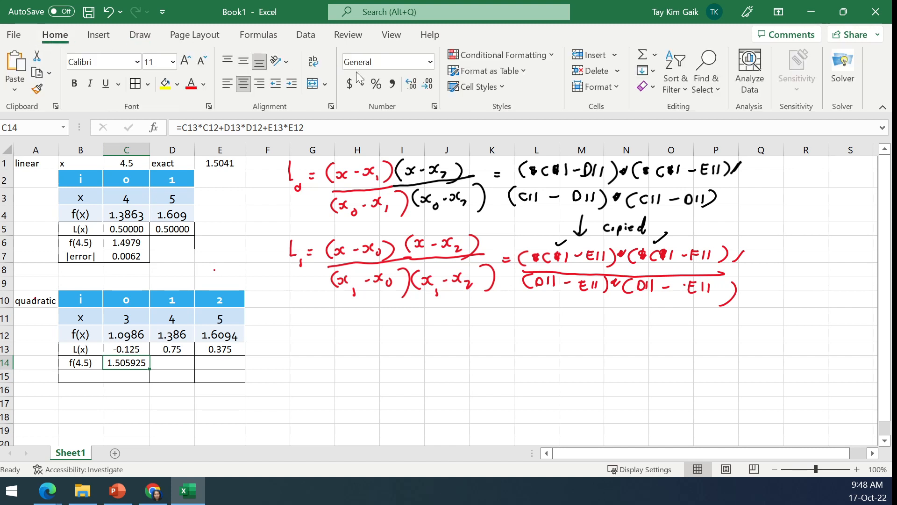
pyautogui.click(426, 84)
pyautogui.click(423, 89)
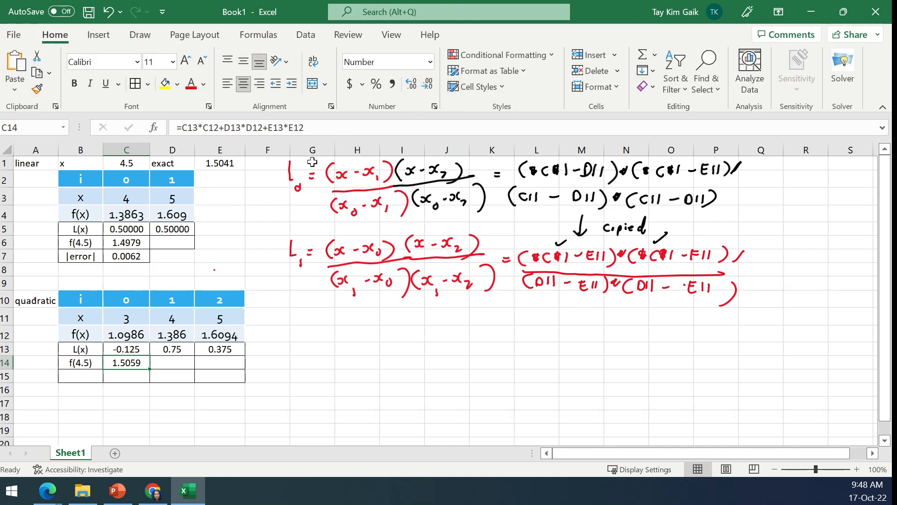
# - Label cell B15 of the quadratic table as |error|
pyautogui.click(73, 377)
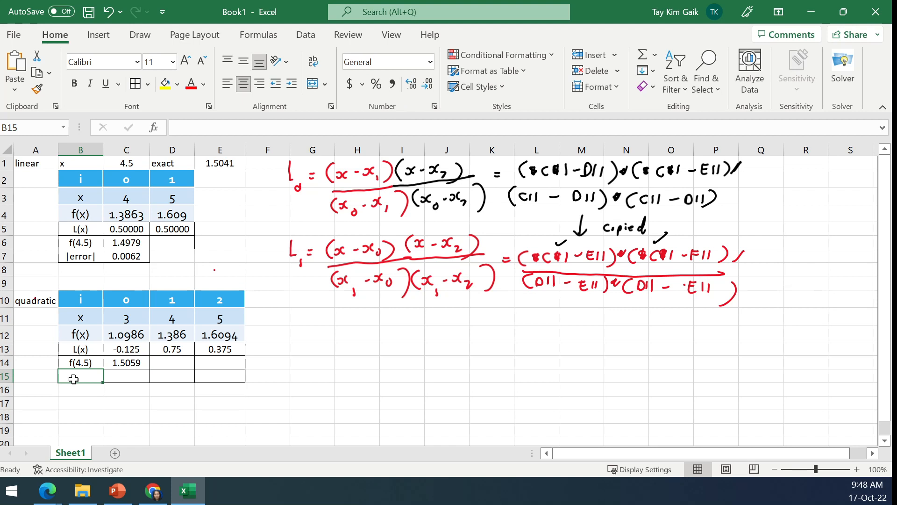
pyautogui.doubleClick(74, 379)
pyautogui.write('|err')
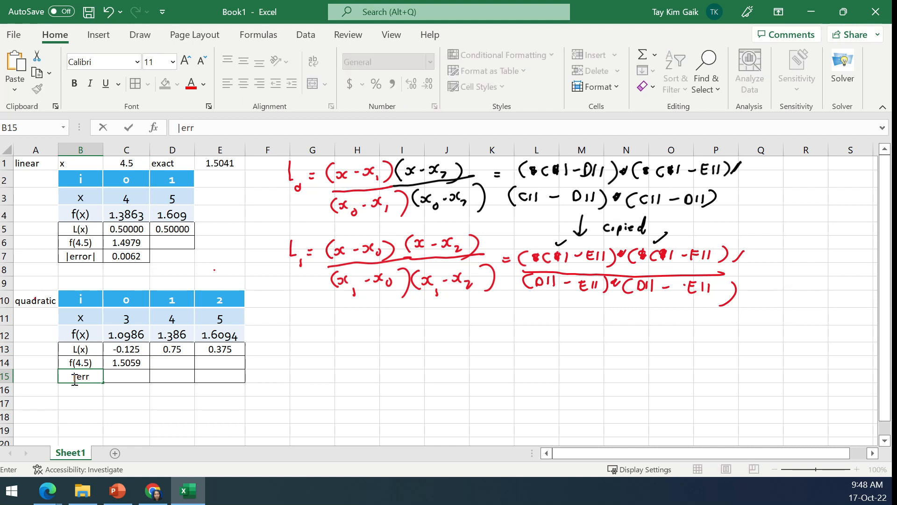
pyautogui.write('or|')
pyautogui.press('Tab')
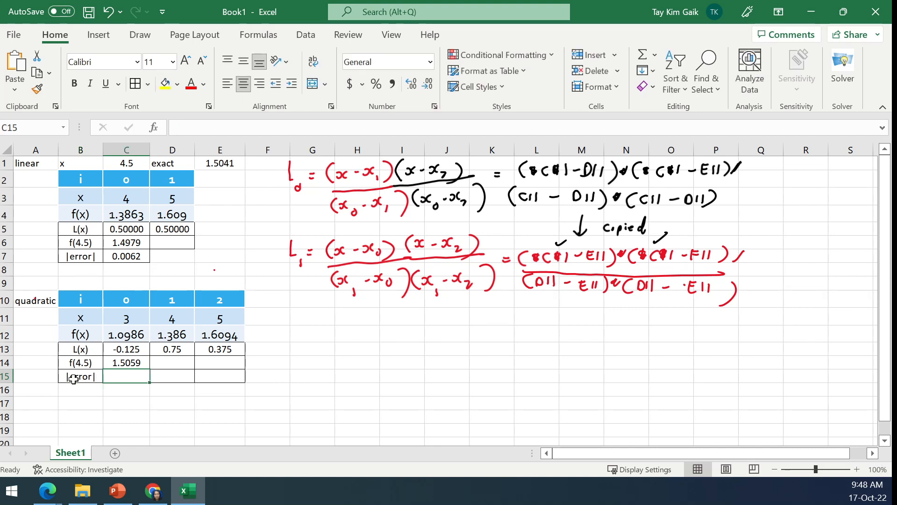
# - Enter the absolute error in C15 as =ABS(E1-C14), comparing the exact value with the quadratic estimate
pyautogui.write('=abs(')
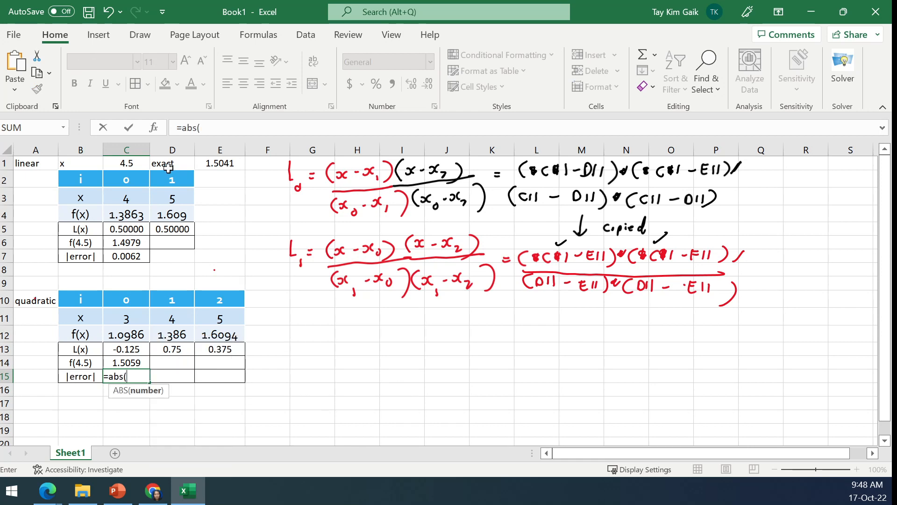
pyautogui.click(220, 164)
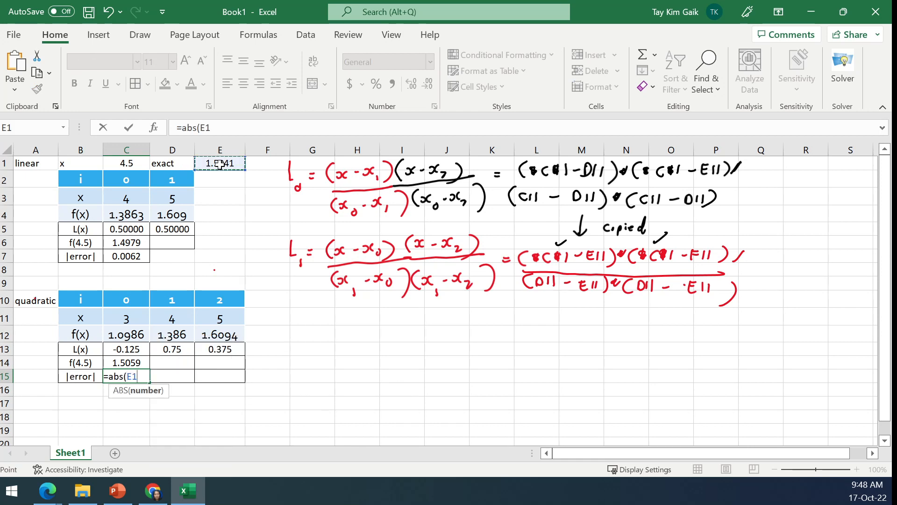
pyautogui.write('-')
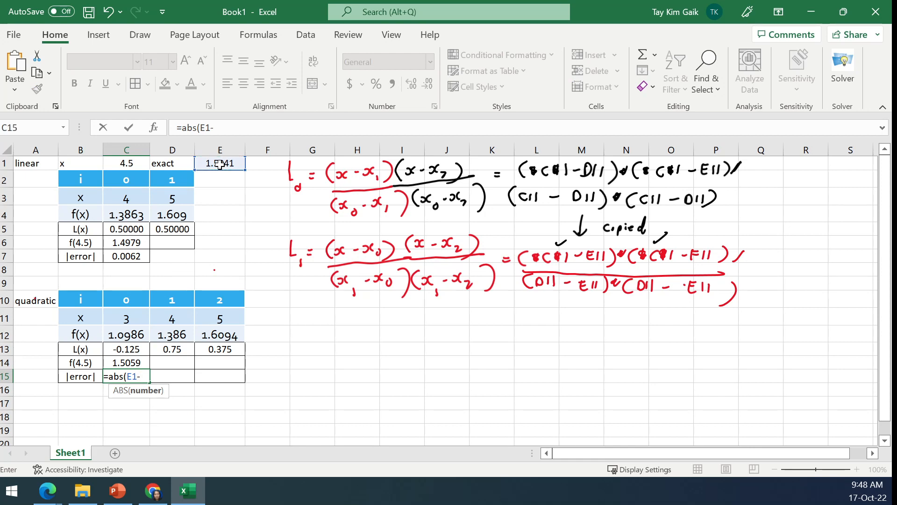
pyautogui.click(134, 361)
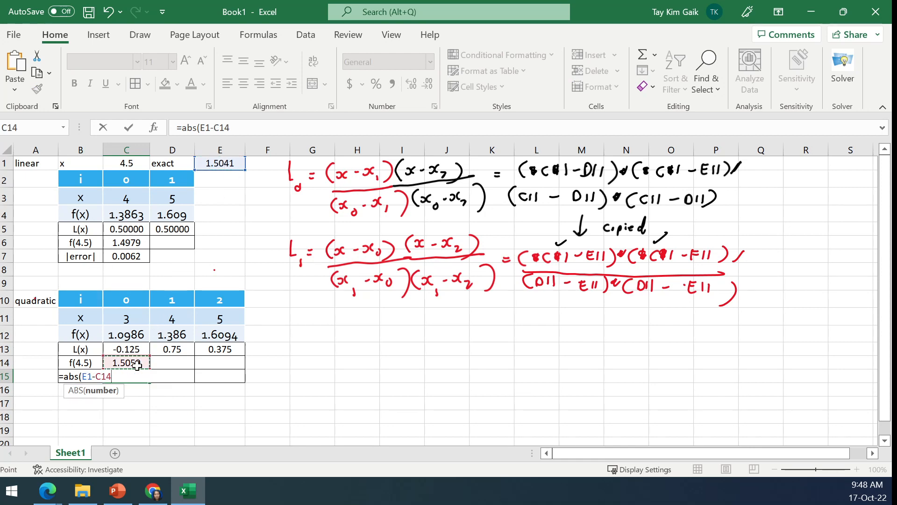
pyautogui.press('Return')
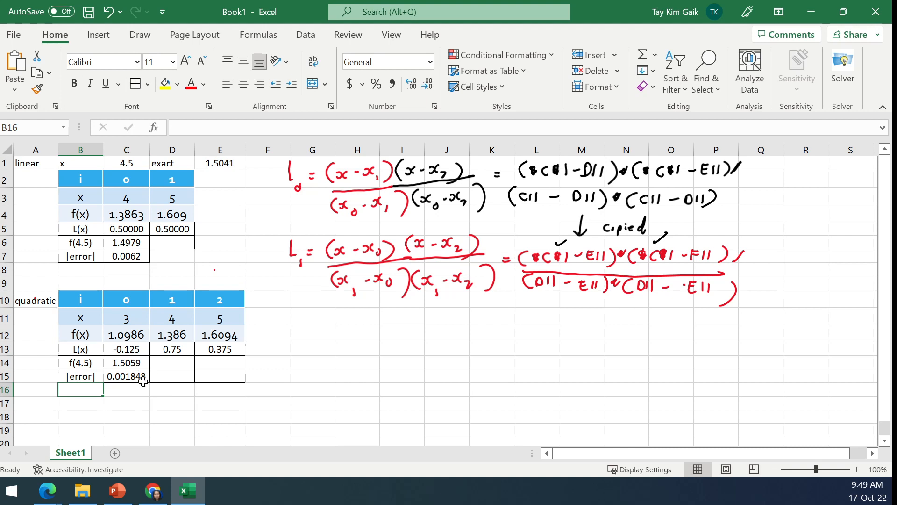
# - Reduce the displayed decimals of the error in C15 by two places
pyautogui.click(141, 381)
pyautogui.click(425, 86)
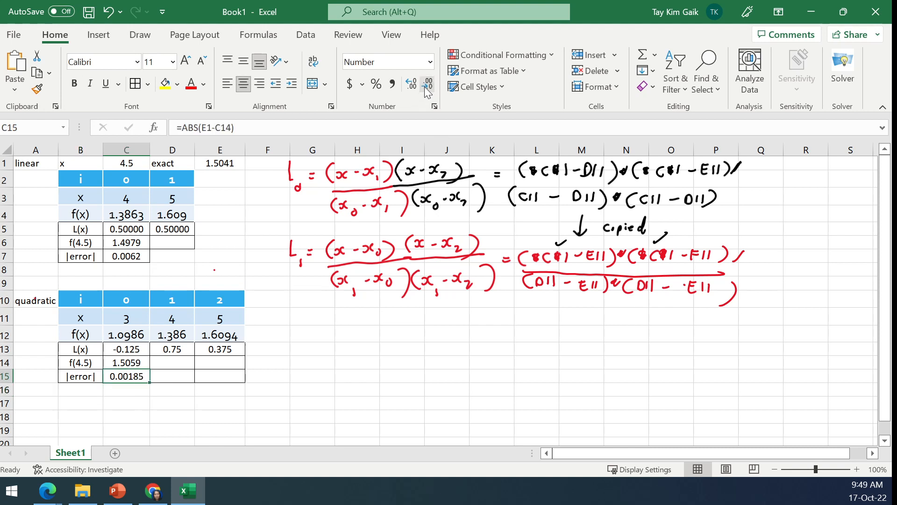
pyautogui.click(424, 86)
# - Switch to the Lagrange.pptx presentation in PowerPoint and start the slide show from slide 12, Example 3.1 Solution Cubic Approximation
pyautogui.hotkey('alt', 'Tab')
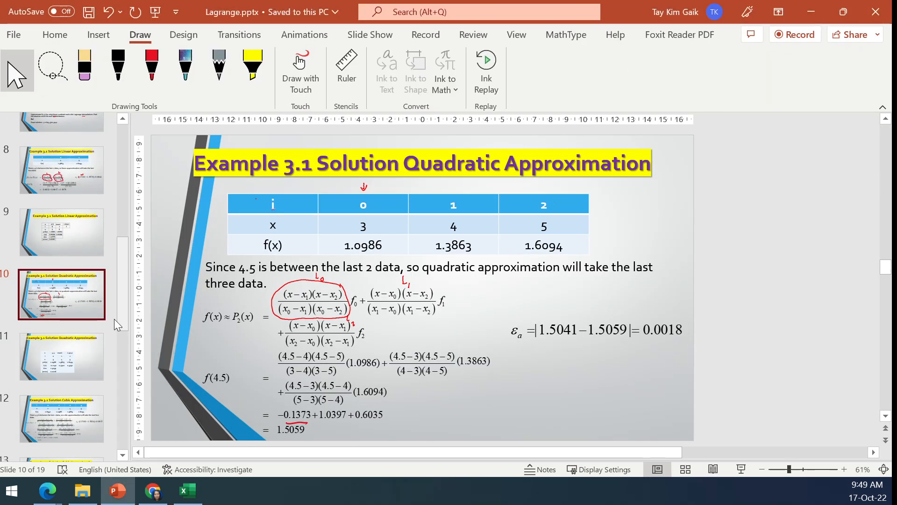
pyautogui.scroll(-2, 122, 314)
pyautogui.click(61, 312)
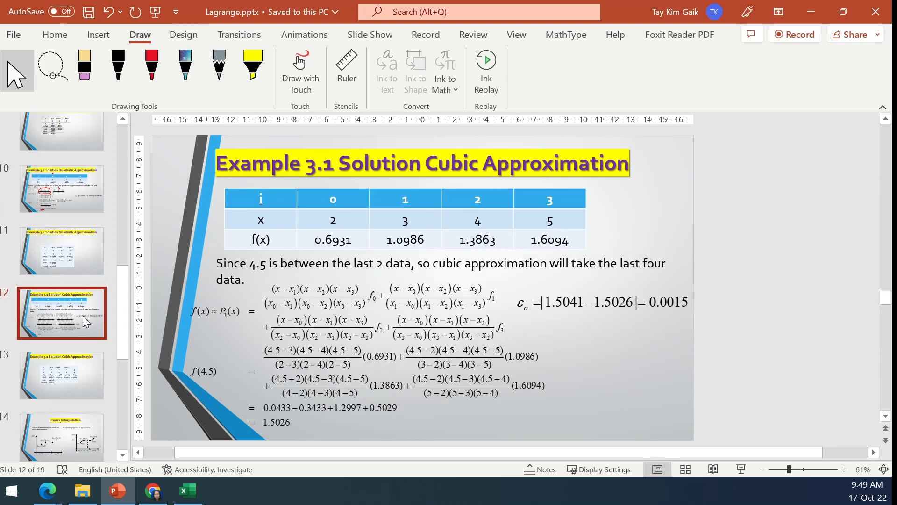
pyautogui.click(741, 469)
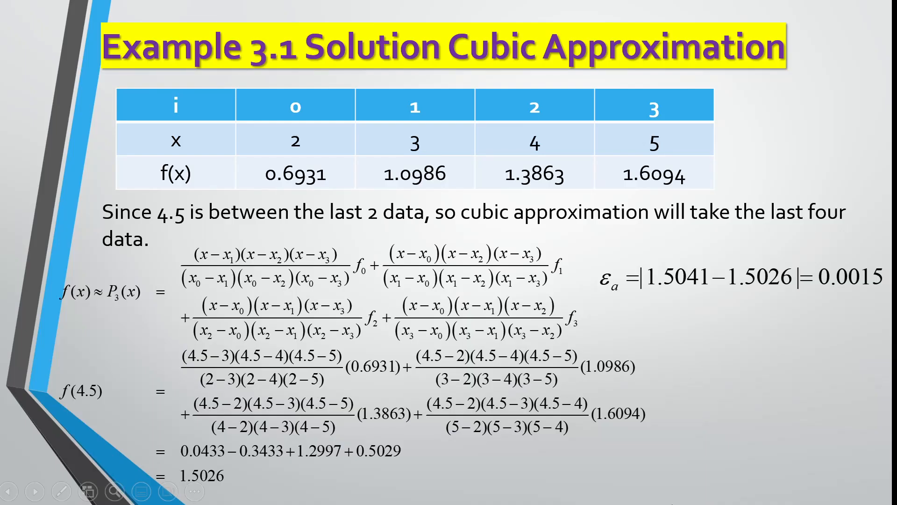
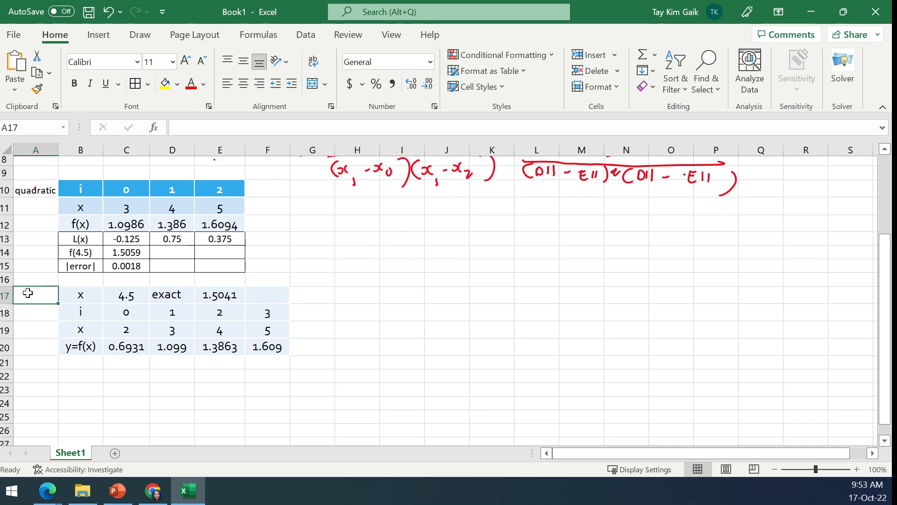
# - Label the third table as cubic in A17 and enter L(x) as the row label in B21
pyautogui.write('cubic')
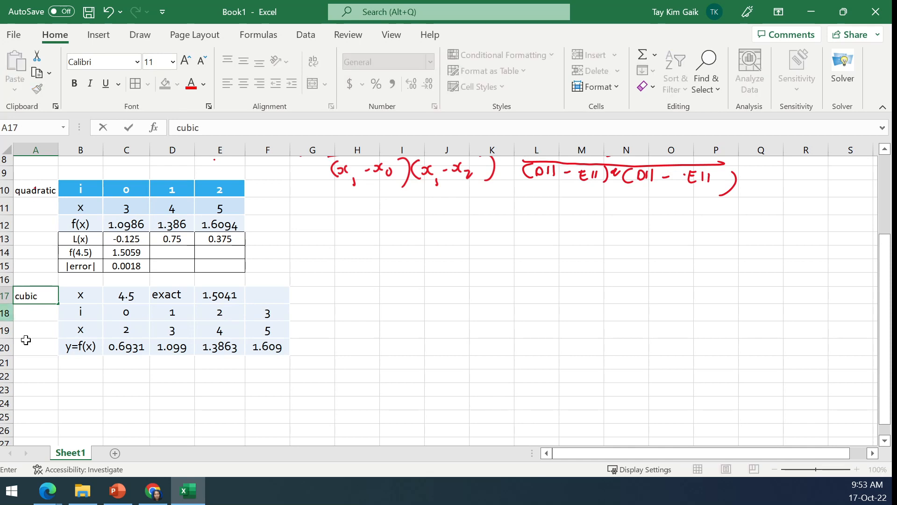
pyautogui.click(95, 363)
pyautogui.write('L(x)')
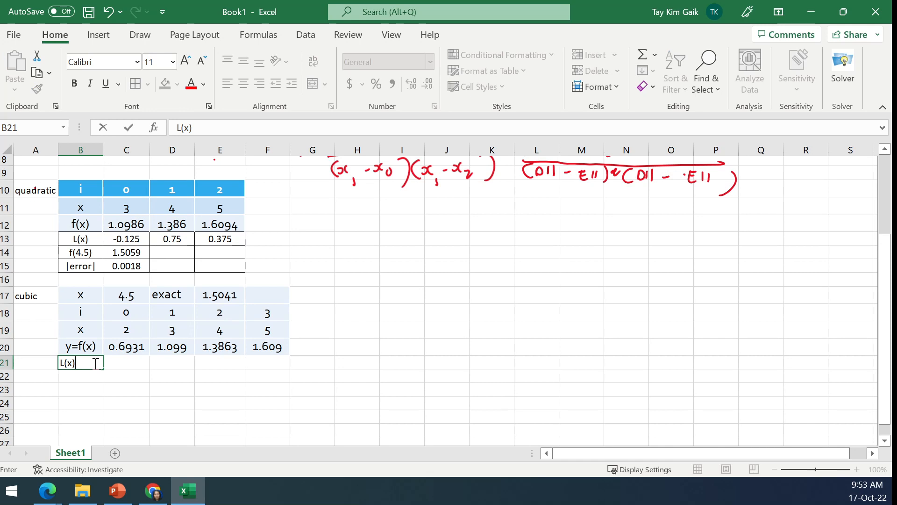
pyautogui.press('Tab')
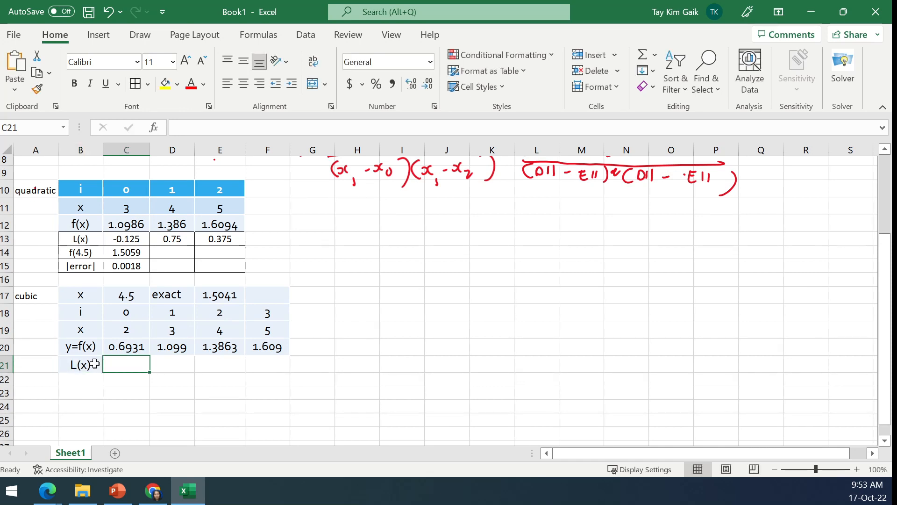
pyautogui.write('=')
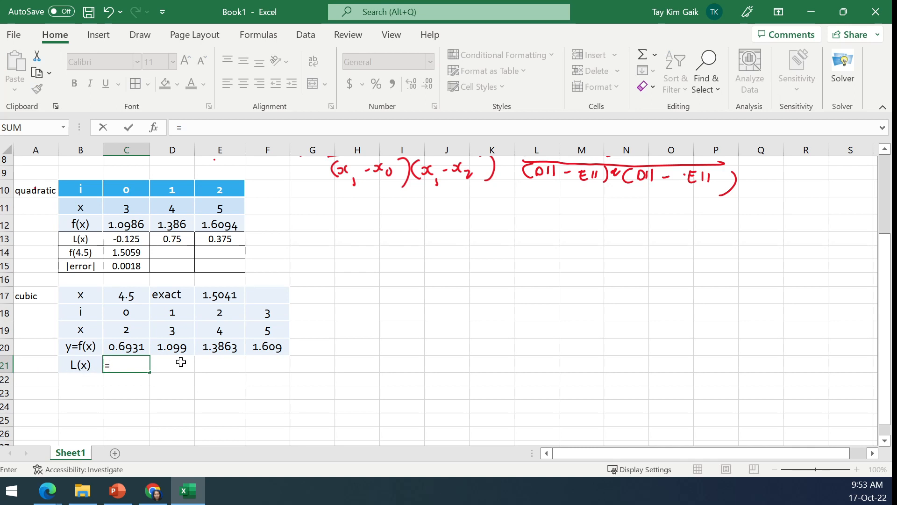
pyautogui.write('(')
pyautogui.click(126, 296)
pyautogui.click(188, 129)
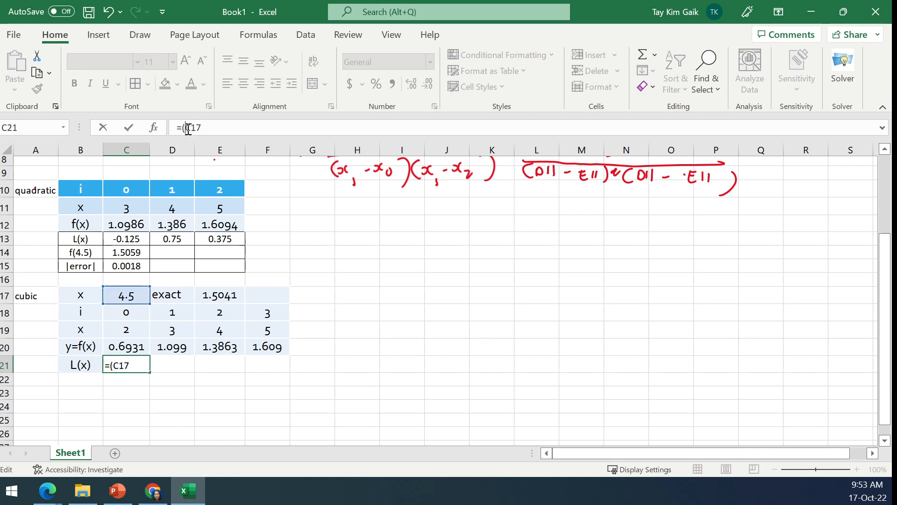
pyautogui.write('$')
pyautogui.click(197, 129)
pyautogui.write('$')
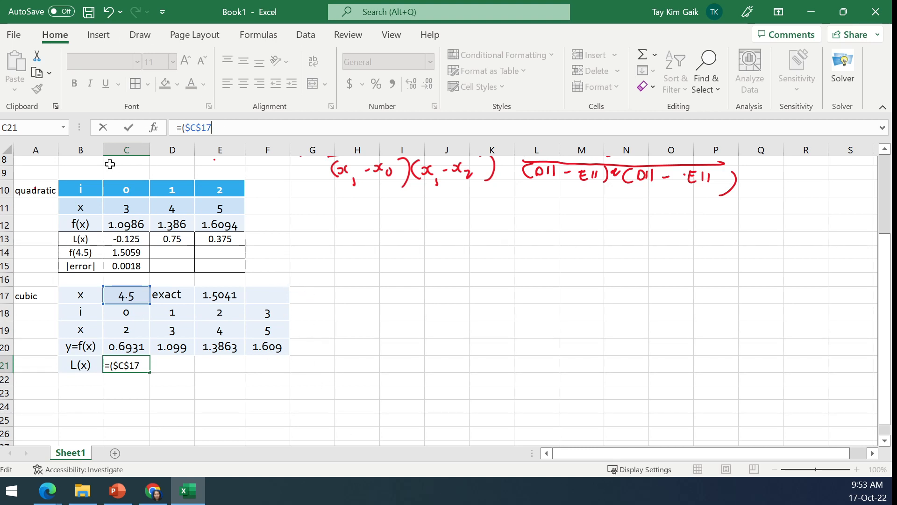
pyautogui.click(104, 127)
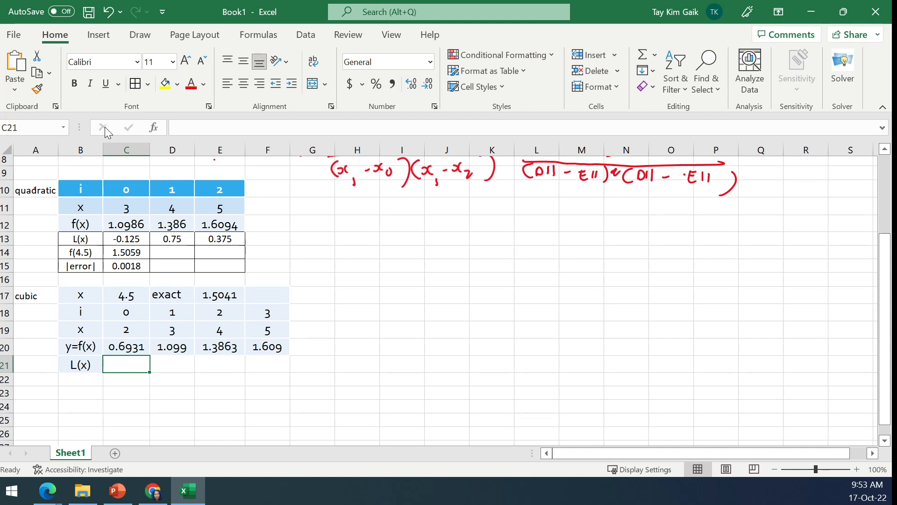
# - Handwrite the cubic L0 formula in red ink beside the tables: (x-x1)(x-x2)(x-x3) over (x0-x1)(x0-x2)(x0-x3)
pyautogui.click(140, 35)
pyautogui.click(149, 65)
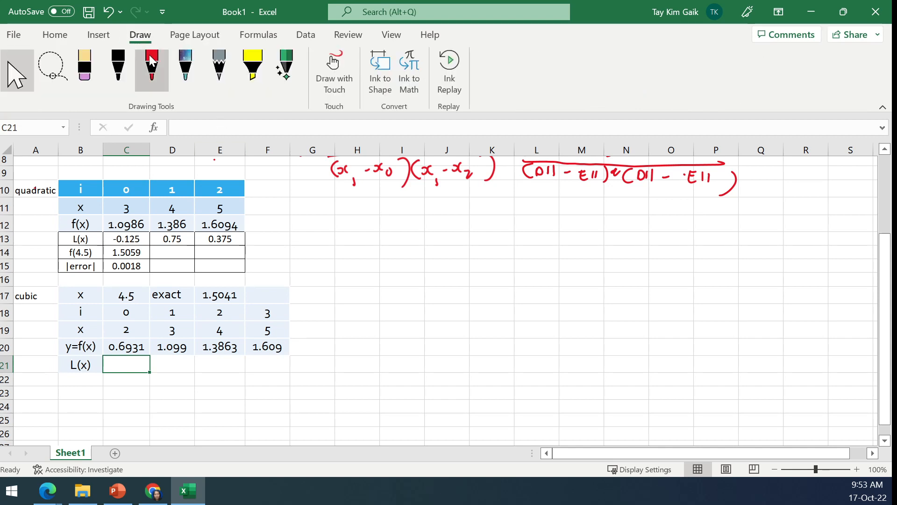
pyautogui.moveTo(354, 215)
pyautogui.mouseDown()
pyautogui.moveTo(363, 233)
pyautogui.moveTo(381, 222)
pyautogui.mouseUp()
pyautogui.moveTo(374, 227); pyautogui.dragTo(405, 229)
pyautogui.moveTo(414, 227); pyautogui.dragTo(436, 231)
pyautogui.moveTo(445, 219)
pyautogui.mouseDown()
pyautogui.moveTo(449, 233)
pyautogui.moveTo(467, 230)
pyautogui.mouseUp()
pyautogui.moveTo(478, 226); pyautogui.dragTo(502, 235)
pyautogui.moveTo(510, 218)
pyautogui.mouseDown()
pyautogui.moveTo(514, 234)
pyautogui.moveTo(533, 231)
pyautogui.mouseUp()
pyautogui.moveTo(540, 227); pyautogui.dragTo(552, 229)
pyautogui.moveTo(559, 222)
pyautogui.mouseDown()
pyautogui.moveTo(554, 229)
pyautogui.moveTo(576, 236)
pyautogui.mouseUp()
pyautogui.moveTo(397, 237); pyautogui.dragTo(594, 244)
pyautogui.moveTo(401, 242)
pyautogui.mouseDown()
pyautogui.moveTo(399, 255)
pyautogui.moveTo(408, 253)
pyautogui.mouseUp()
pyautogui.moveTo(411, 244)
pyautogui.mouseDown()
pyautogui.moveTo(405, 253)
pyautogui.moveTo(426, 254)
pyautogui.mouseUp()
pyautogui.moveTo(429, 249)
pyautogui.mouseDown()
pyautogui.moveTo(438, 258)
pyautogui.moveTo(429, 259)
pyautogui.mouseUp()
pyautogui.moveTo(443, 252)
pyautogui.mouseDown()
pyautogui.moveTo(449, 262)
pyautogui.moveTo(474, 260)
pyautogui.mouseUp()
pyautogui.moveTo(473, 249)
pyautogui.mouseDown()
pyautogui.moveTo(467, 261)
pyautogui.moveTo(478, 260)
pyautogui.mouseUp()
pyautogui.moveTo(485, 255); pyautogui.dragTo(501, 259)
pyautogui.moveTo(501, 251)
pyautogui.mouseDown()
pyautogui.moveTo(494, 260)
pyautogui.moveTo(509, 262)
pyautogui.mouseUp()
pyautogui.moveTo(514, 248)
pyautogui.mouseDown()
pyautogui.moveTo(516, 267)
pyautogui.moveTo(540, 262)
pyautogui.mouseUp()
pyautogui.moveTo(539, 252)
pyautogui.mouseDown()
pyautogui.moveTo(532, 263)
pyautogui.moveTo(546, 265)
pyautogui.mouseUp()
pyautogui.moveTo(551, 259); pyautogui.dragTo(576, 267)
pyautogui.moveTo(582, 247)
pyautogui.mouseDown()
pyautogui.moveTo(592, 262)
pyautogui.moveTo(580, 279)
pyautogui.mouseUp()
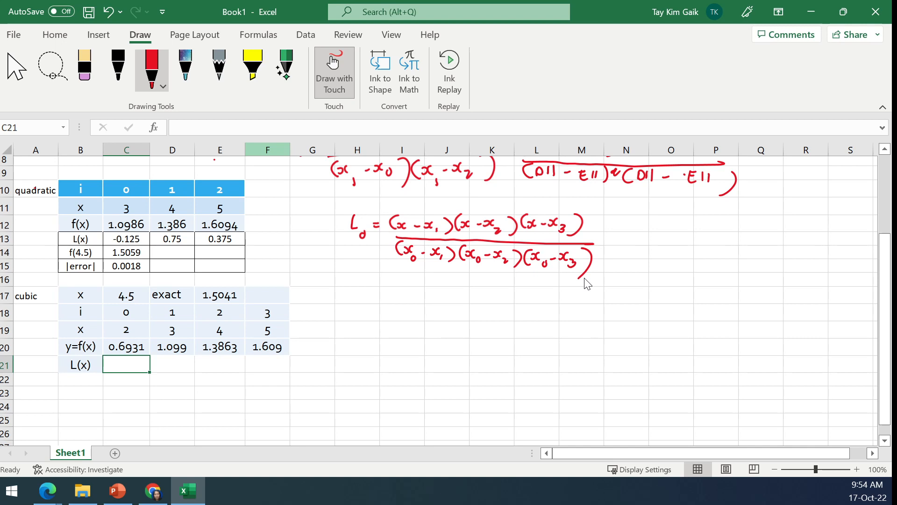
pyautogui.click(17, 71)
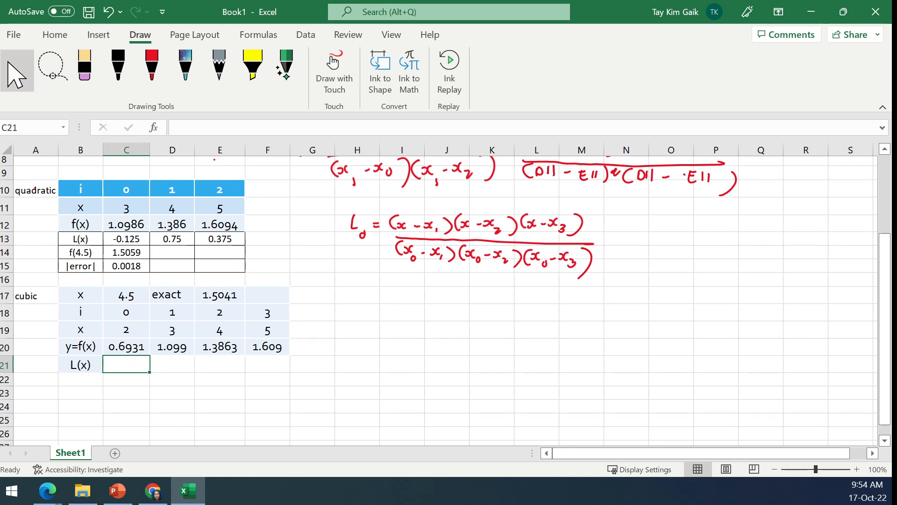
# - Start the L0 formula in C21 with the first numerator factor, =($C$17-D19), keeping the C17 reference absolute
pyautogui.click(48, 37)
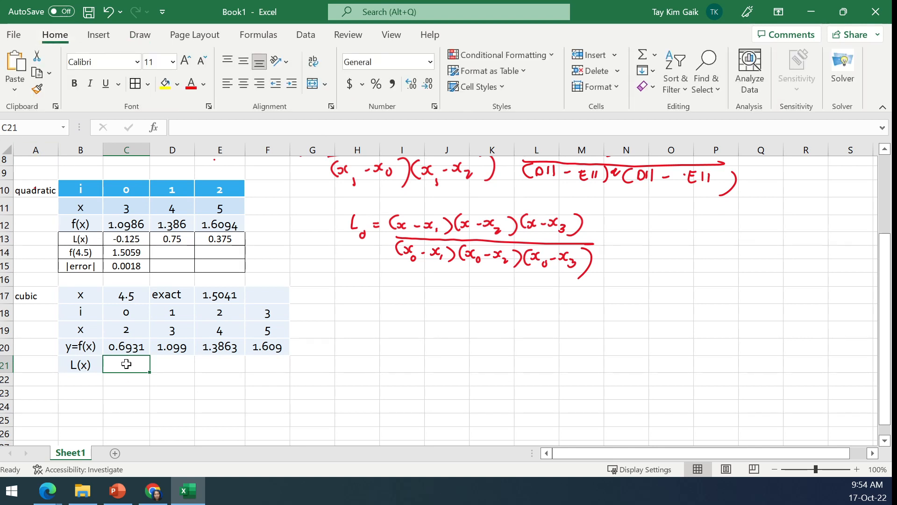
pyautogui.write('=')
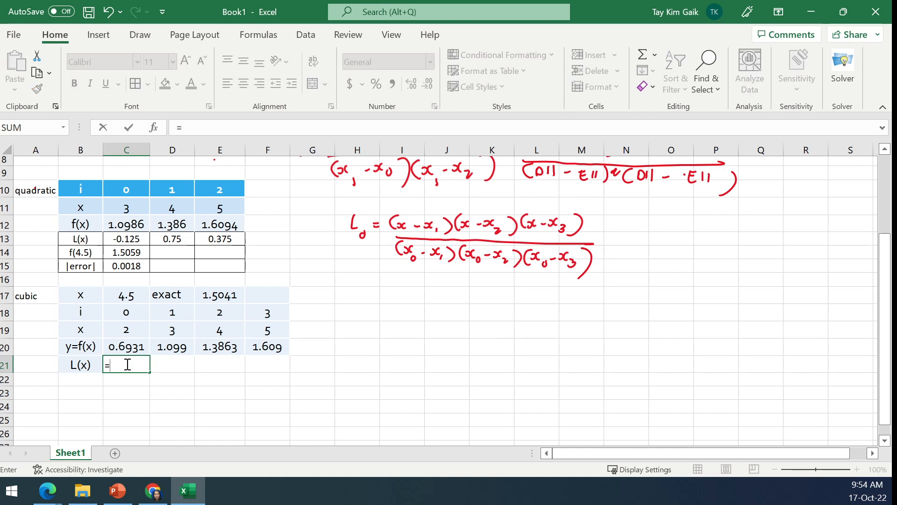
pyautogui.write('(')
pyautogui.click(135, 296)
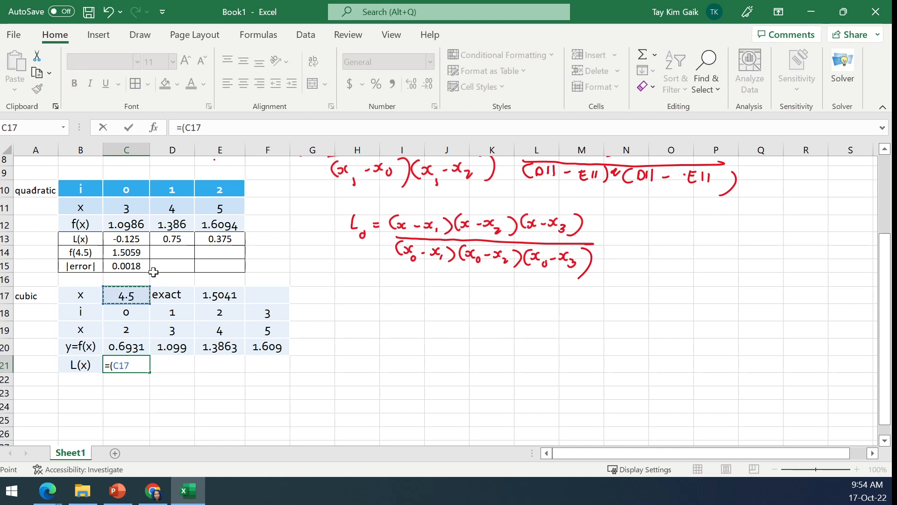
pyautogui.click(187, 132)
pyautogui.write('$')
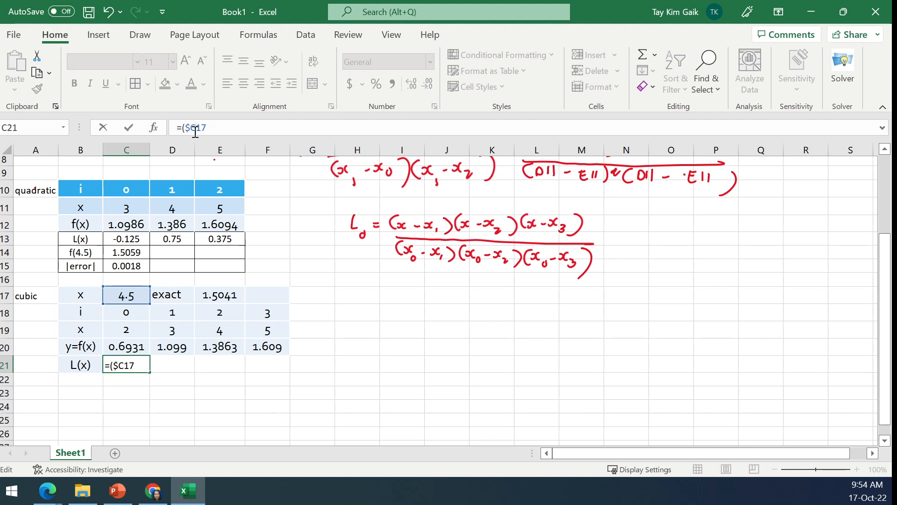
pyautogui.click(196, 131)
pyautogui.write('$')
pyautogui.write('-')
pyautogui.click(179, 332)
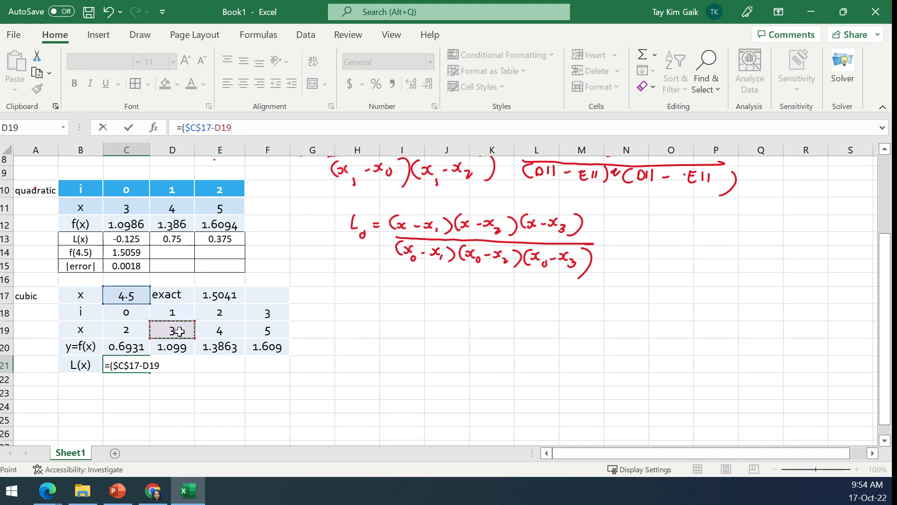
pyautogui.write(')*')
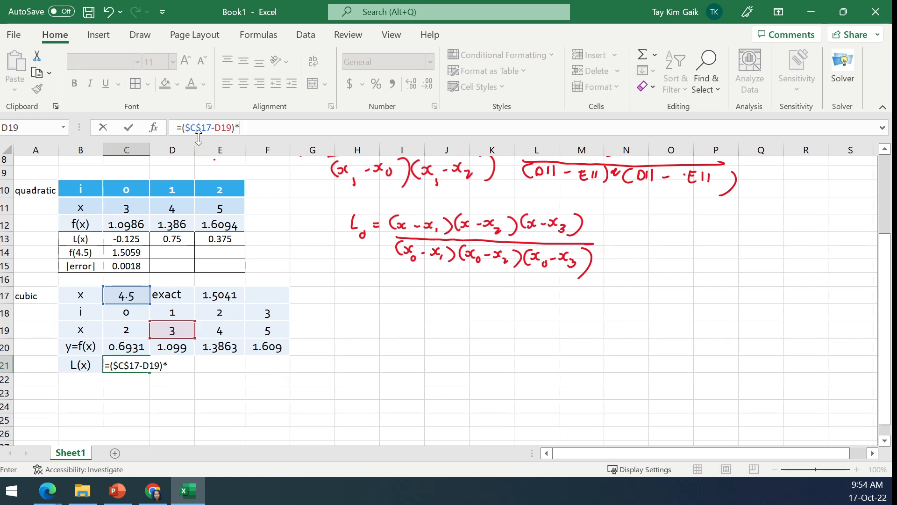
# - Extend the C21 numerator with two copies of the first factor, changed to ($C$17-E19) and ($C$17-F19)
pyautogui.moveTo(183, 129); pyautogui.dragTo(234, 127)
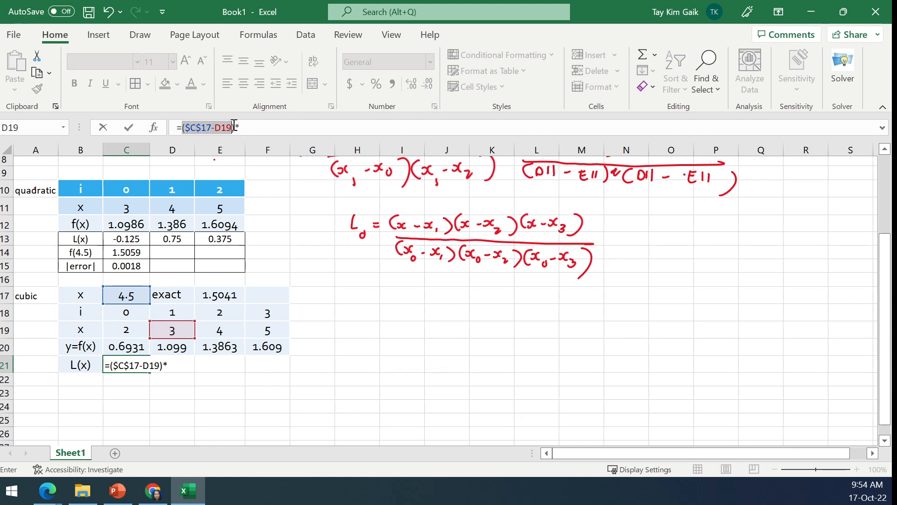
pyautogui.hotkey('ctrl', 'c')
pyautogui.click(247, 128)
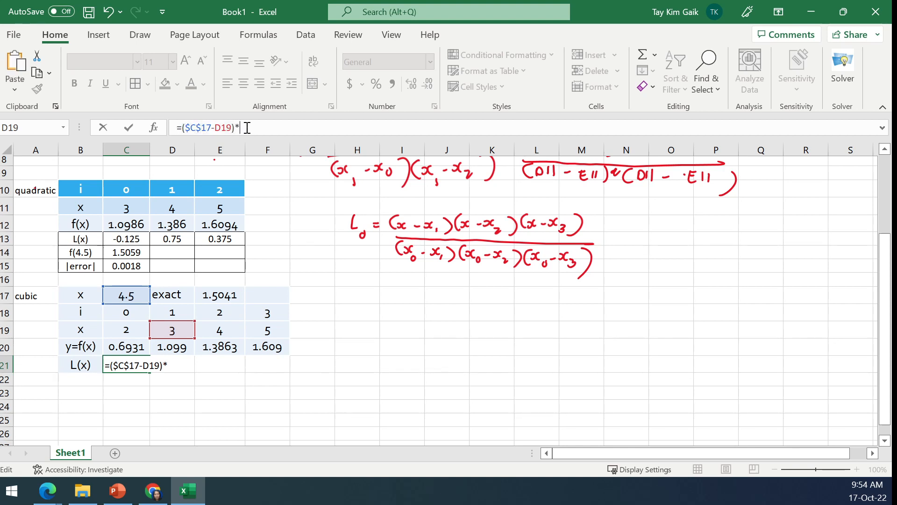
pyautogui.hotkey('ctrl', 'v')
pyautogui.write('*')
pyautogui.hotkey('ctrl', 'v')
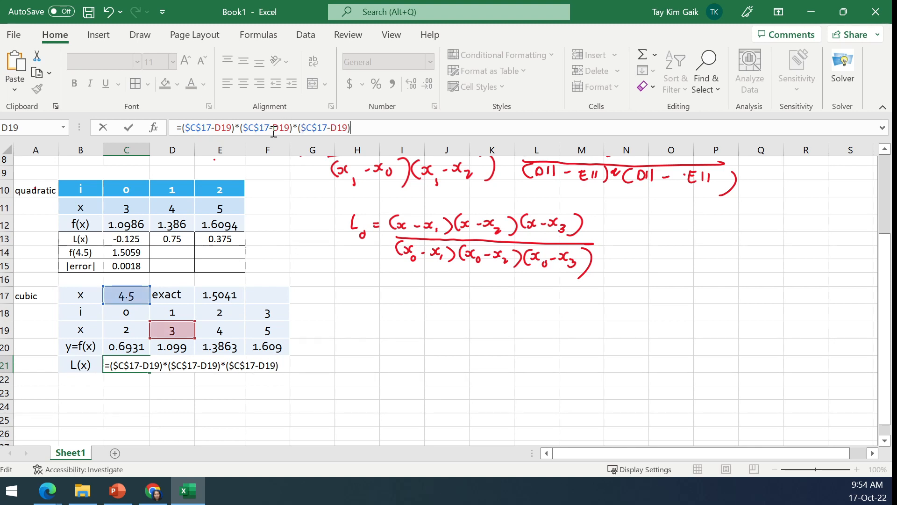
pyautogui.moveTo(273, 132); pyautogui.dragTo(278, 131)
pyautogui.write('E')
pyautogui.moveTo(328, 127); pyautogui.dragTo(335, 126)
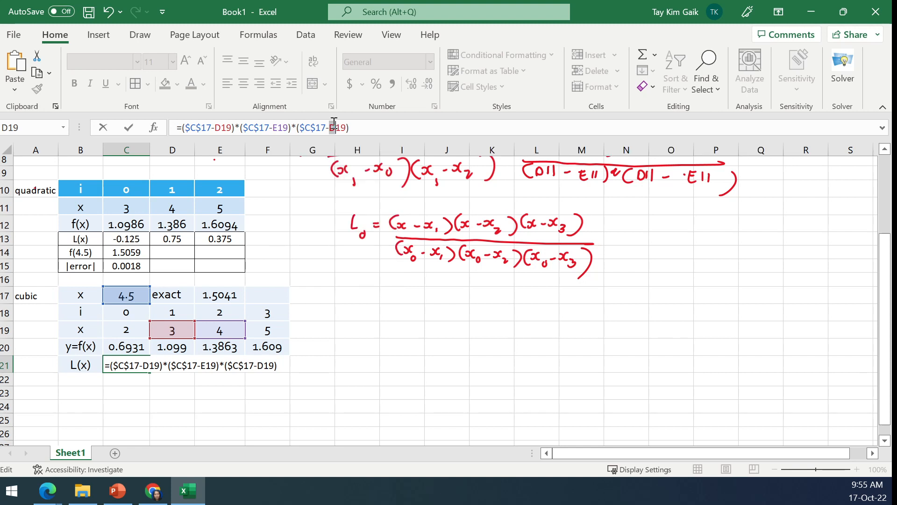
pyautogui.write('F')
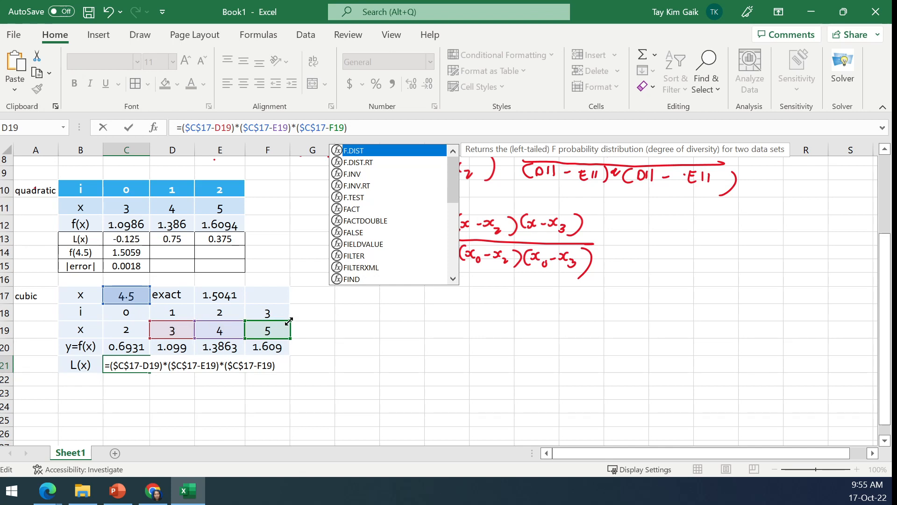
# - Add a division to the C21 formula with a copy of the whole numerator inside the denominator's parentheses
pyautogui.click(372, 121)
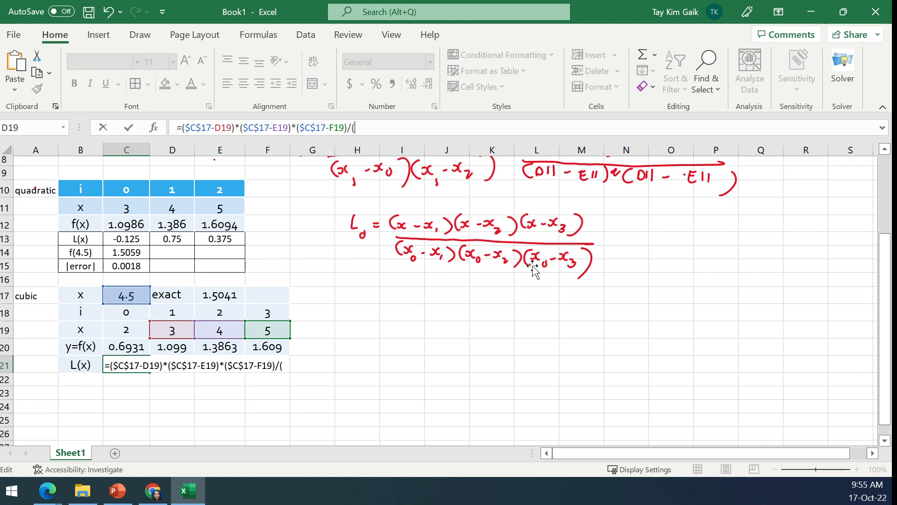
pyautogui.write(')')
pyautogui.moveTo(179, 127); pyautogui.dragTo(348, 125)
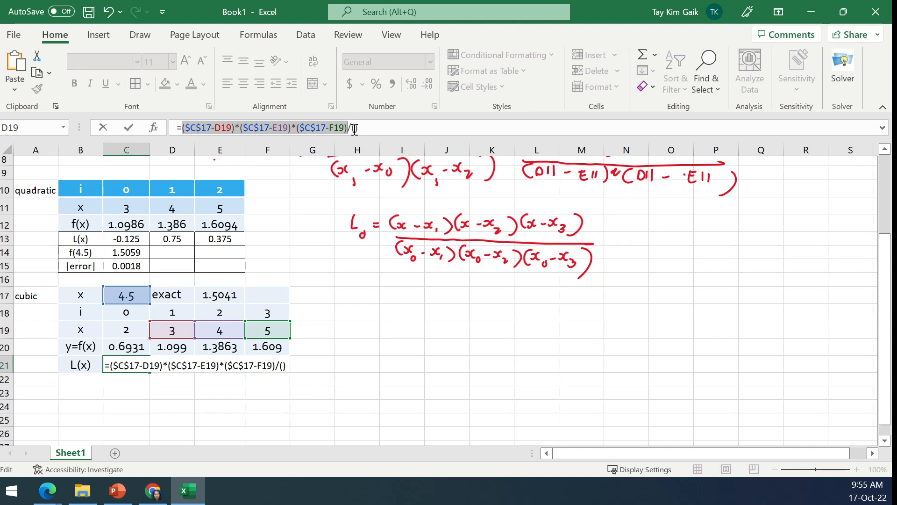
pyautogui.click(355, 130)
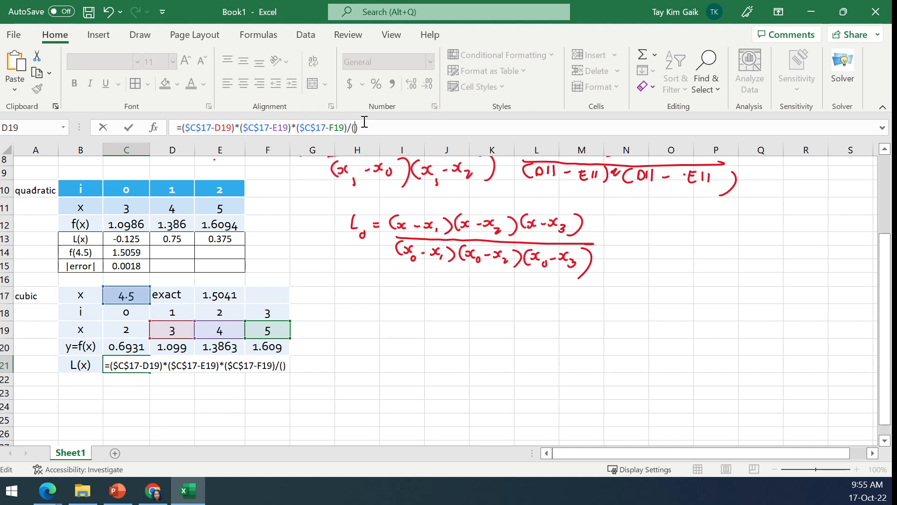
pyautogui.hotkey('ctrl', 'v')
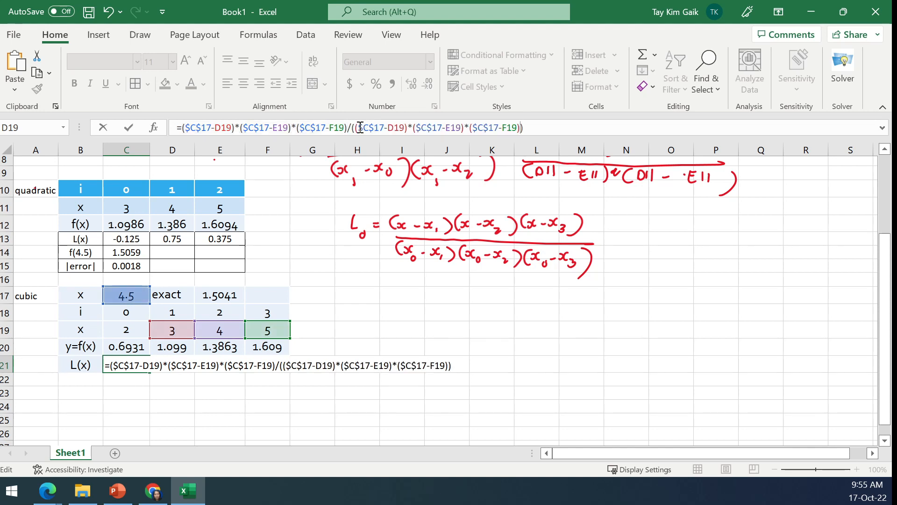
# - Replace each $C$17 in the C21 denominator with C19, accept the formula and centre the cell
pyautogui.moveTo(360, 127); pyautogui.dragTo(384, 129)
pyautogui.click(133, 329)
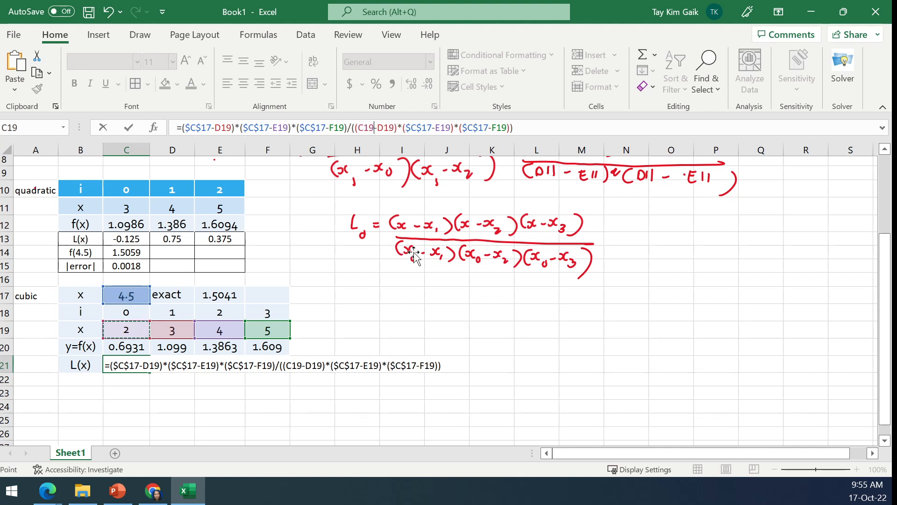
pyautogui.moveTo(407, 129); pyautogui.dragTo(434, 130)
pyautogui.click(126, 331)
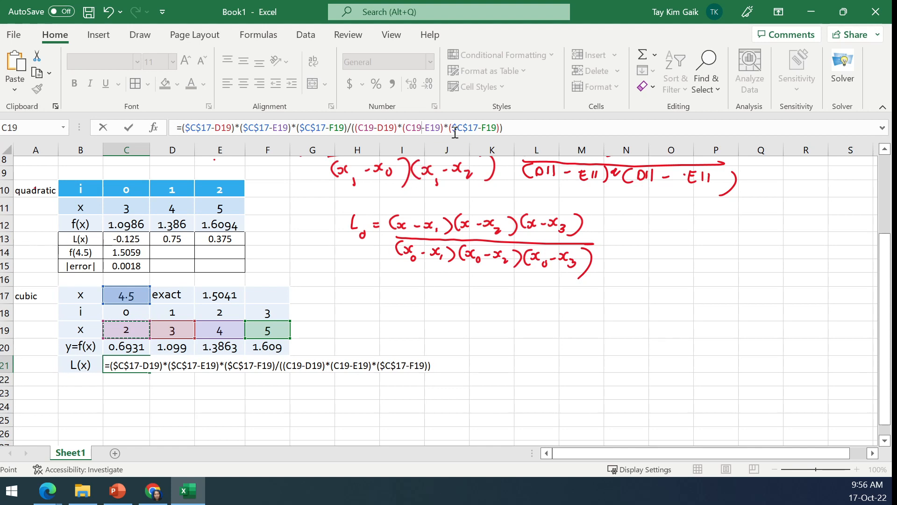
pyautogui.moveTo(452, 130); pyautogui.dragTo(478, 129)
pyautogui.click(127, 330)
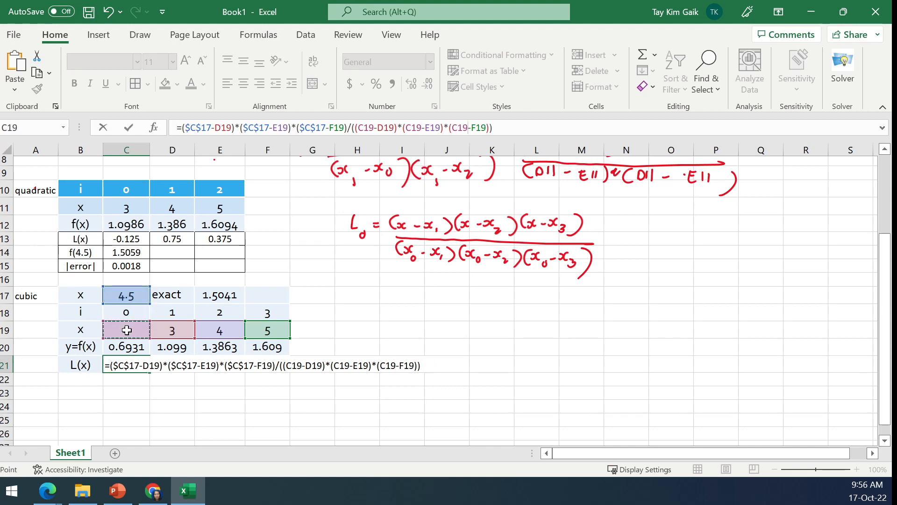
pyautogui.click(130, 128)
pyautogui.click(241, 88)
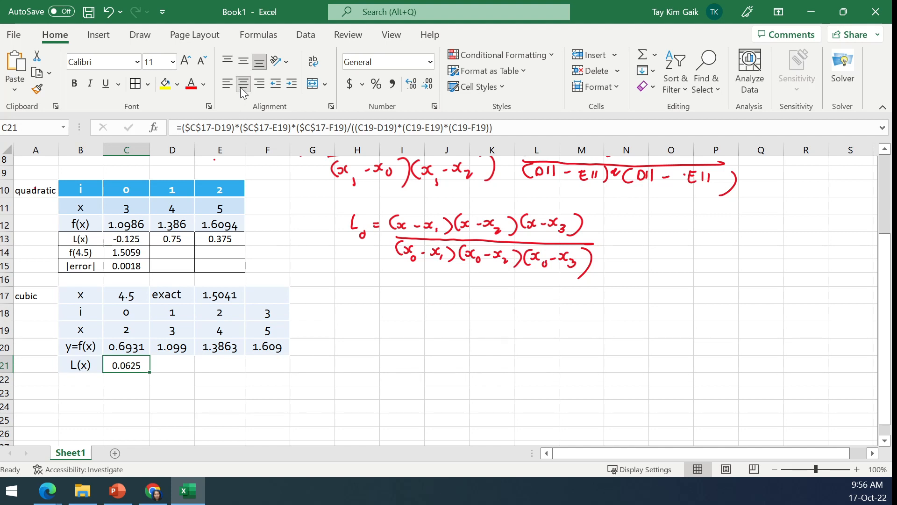
# - Check the cell references in the C21 formula, fill it across into D21, and check the references there too
pyautogui.click(259, 128)
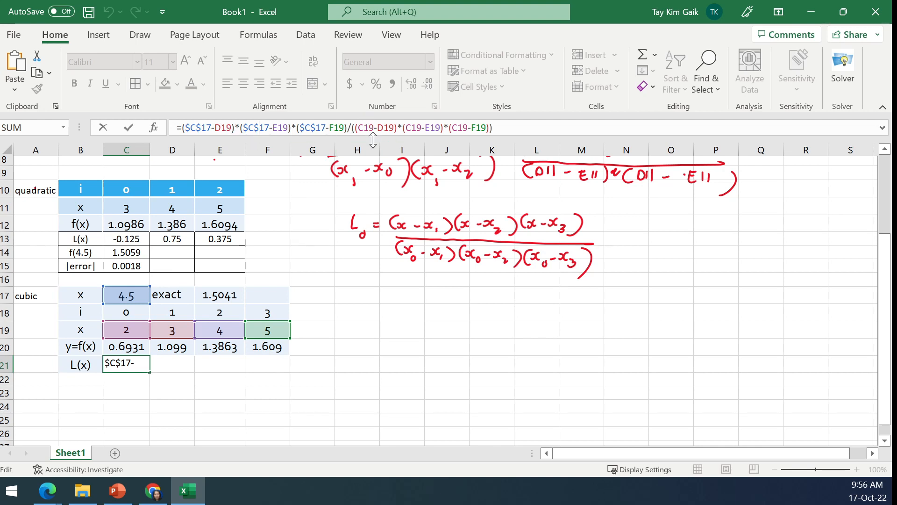
pyautogui.click(131, 125)
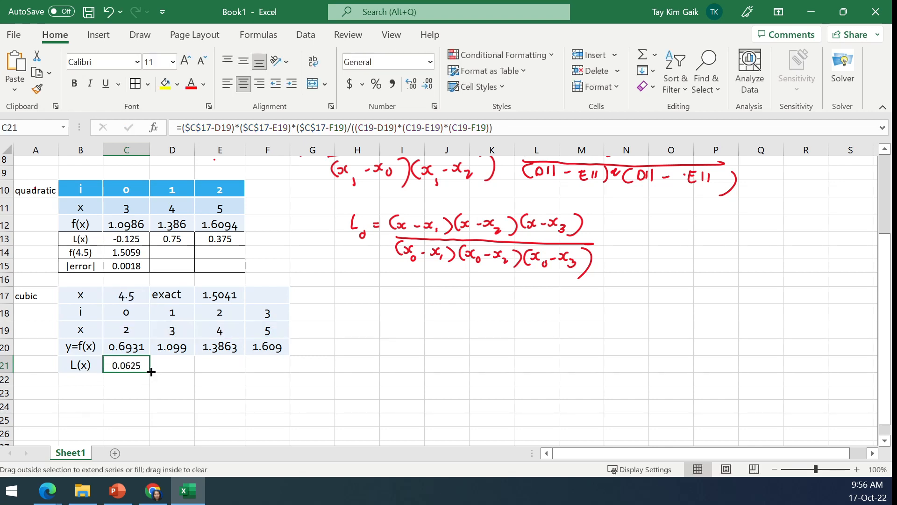
pyautogui.moveTo(151, 371); pyautogui.dragTo(174, 366)
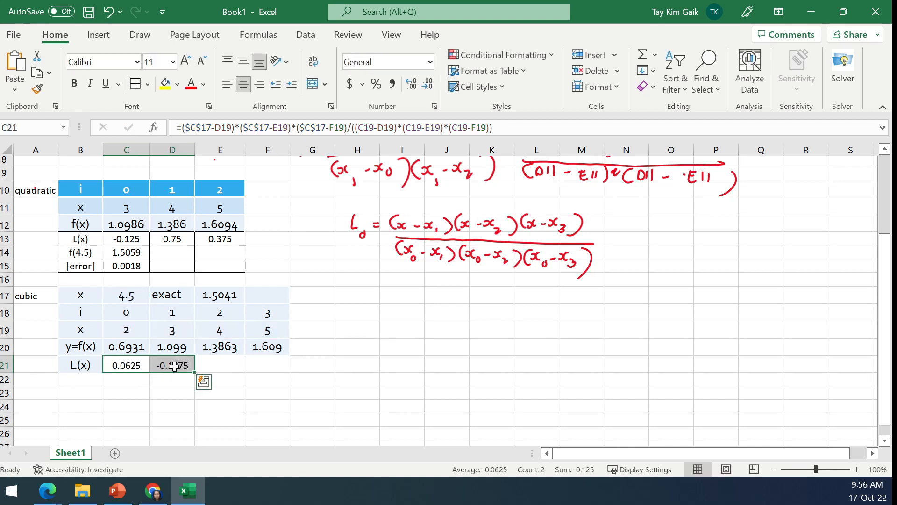
pyautogui.click(174, 366)
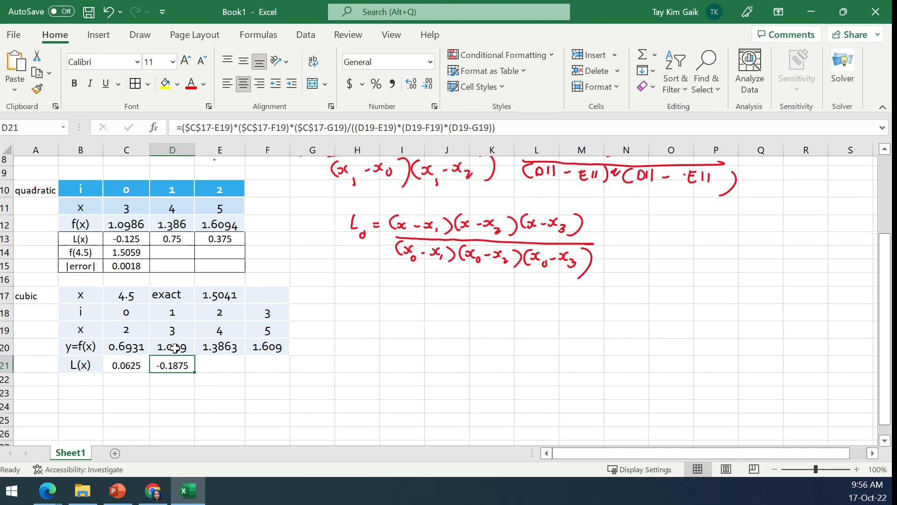
pyautogui.click(244, 129)
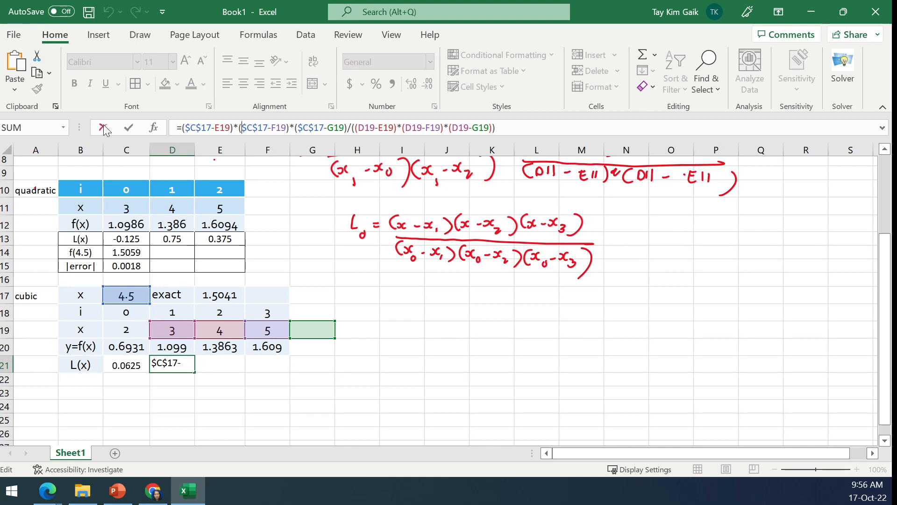
pyautogui.click(128, 127)
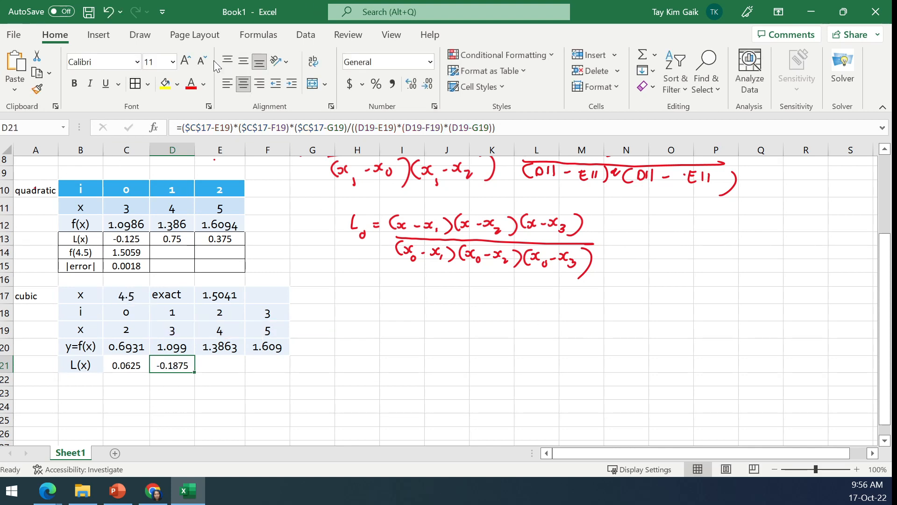
# - Handwrite L1 = with the numerator (x-x0)(x-x2)(x-x3) in black ink below the L0 formula
pyautogui.click(140, 35)
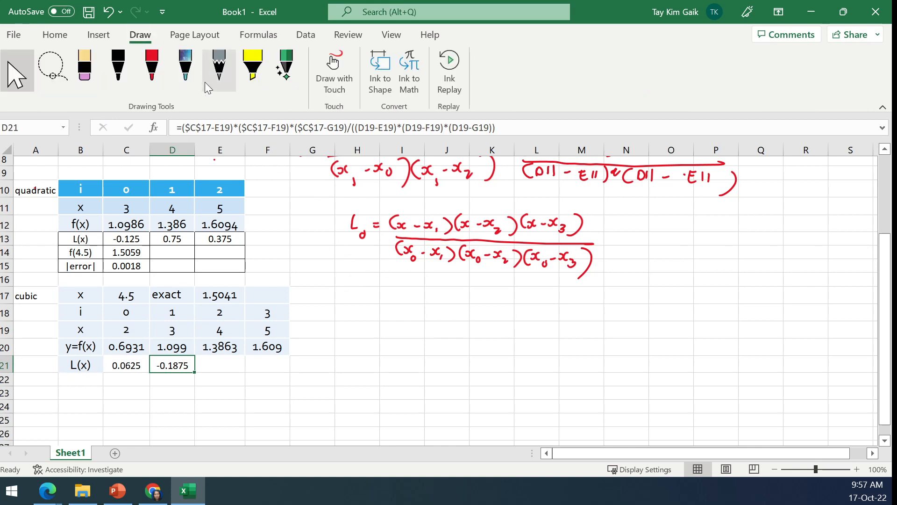
pyautogui.click(123, 66)
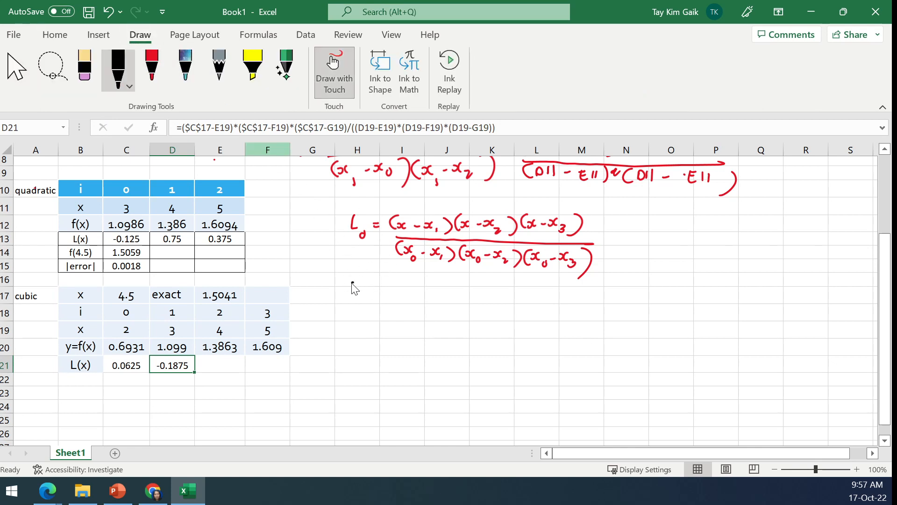
pyautogui.moveTo(352, 283)
pyautogui.mouseDown()
pyautogui.moveTo(357, 310)
pyautogui.moveTo(376, 292)
pyautogui.mouseUp()
pyautogui.moveTo(370, 296); pyautogui.dragTo(376, 296)
pyautogui.moveTo(394, 286)
pyautogui.mouseDown()
pyautogui.moveTo(392, 302)
pyautogui.moveTo(436, 302)
pyautogui.mouseUp()
pyautogui.moveTo(447, 288)
pyautogui.mouseDown()
pyautogui.moveTo(449, 314)
pyautogui.moveTo(468, 300)
pyautogui.mouseUp()
pyautogui.moveTo(469, 293)
pyautogui.mouseDown()
pyautogui.moveTo(464, 301)
pyautogui.moveTo(506, 305)
pyautogui.mouseUp()
pyautogui.moveTo(511, 288)
pyautogui.mouseDown()
pyautogui.moveTo(511, 304)
pyautogui.moveTo(565, 307)
pyautogui.mouseUp()
# - Handwrite the denominator of L1 under its numerator, pairing x1 with x0, x2 and x3 in three bracketed factors
pyautogui.moveTo(391, 312)
pyautogui.mouseDown()
pyautogui.moveTo(579, 312)
pyautogui.moveTo(392, 330)
pyautogui.moveTo(428, 334)
pyautogui.mouseUp()
pyautogui.moveTo(436, 328)
pyautogui.mouseDown()
pyautogui.moveTo(444, 337)
pyautogui.moveTo(492, 333)
pyautogui.mouseUp()
pyautogui.moveTo(497, 327)
pyautogui.mouseDown()
pyautogui.moveTo(514, 339)
pyautogui.moveTo(536, 330)
pyautogui.mouseUp()
pyautogui.moveTo(536, 323)
pyautogui.mouseDown()
pyautogui.moveTo(540, 339)
pyautogui.moveTo(560, 332)
pyautogui.mouseUp()
pyautogui.moveTo(558, 323)
pyautogui.mouseDown()
pyautogui.moveTo(554, 332)
pyautogui.moveTo(565, 342)
pyautogui.mouseUp()
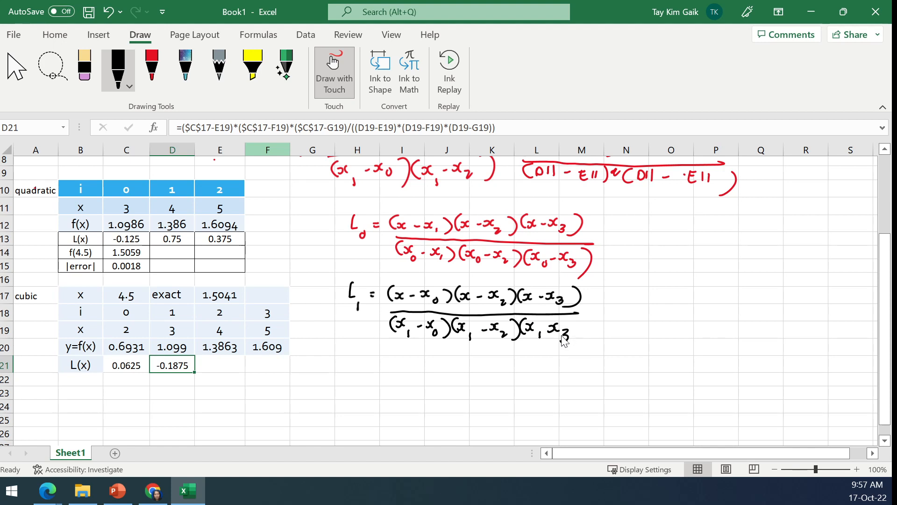
pyautogui.moveTo(583, 314); pyautogui.dragTo(575, 345)
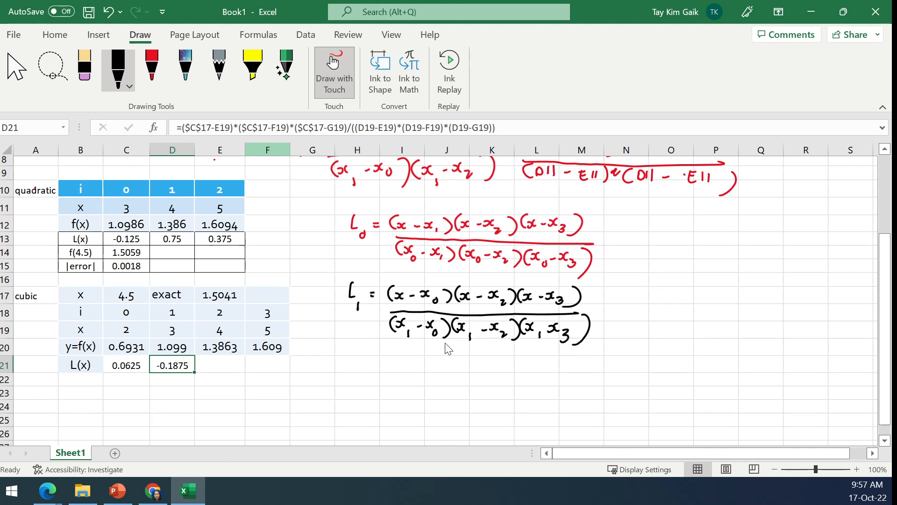
# - Draw red arrows from the L0 fraction down to the last two L1 factors, and outward from the ends of the L0 numerator and denominator
pyautogui.click(155, 63)
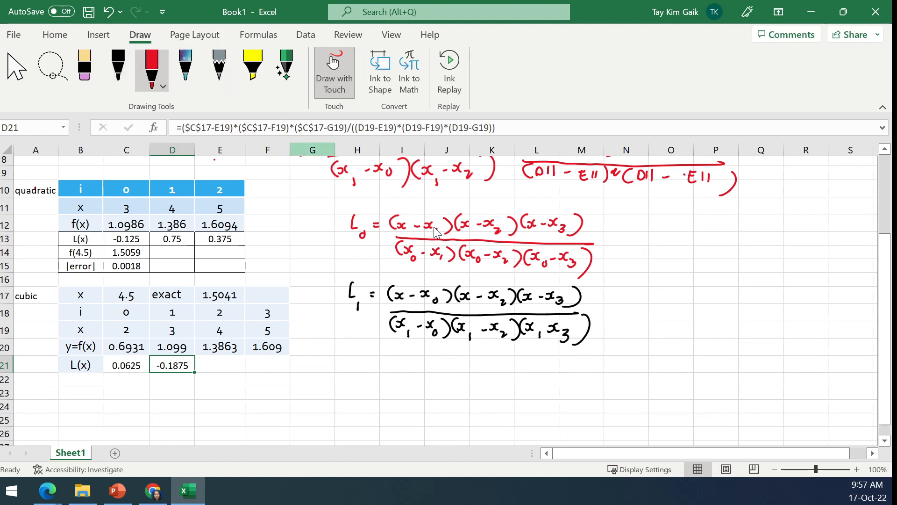
pyautogui.moveTo(435, 227); pyautogui.dragTo(435, 232)
pyautogui.moveTo(456, 265); pyautogui.dragTo(486, 279)
pyautogui.moveTo(521, 268)
pyautogui.mouseDown()
pyautogui.moveTo(541, 288)
pyautogui.moveTo(544, 281)
pyautogui.mouseUp()
pyautogui.moveTo(571, 213); pyautogui.dragTo(604, 214)
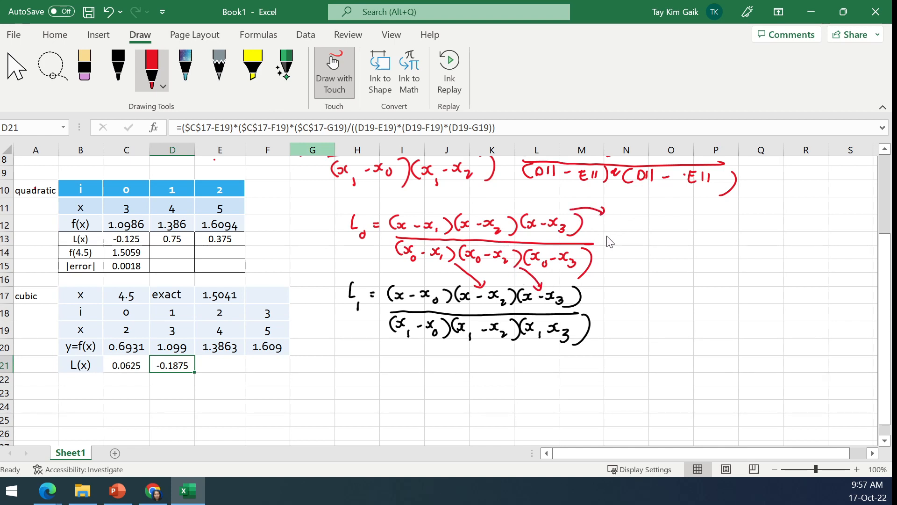
pyautogui.moveTo(593, 249); pyautogui.dragTo(613, 249)
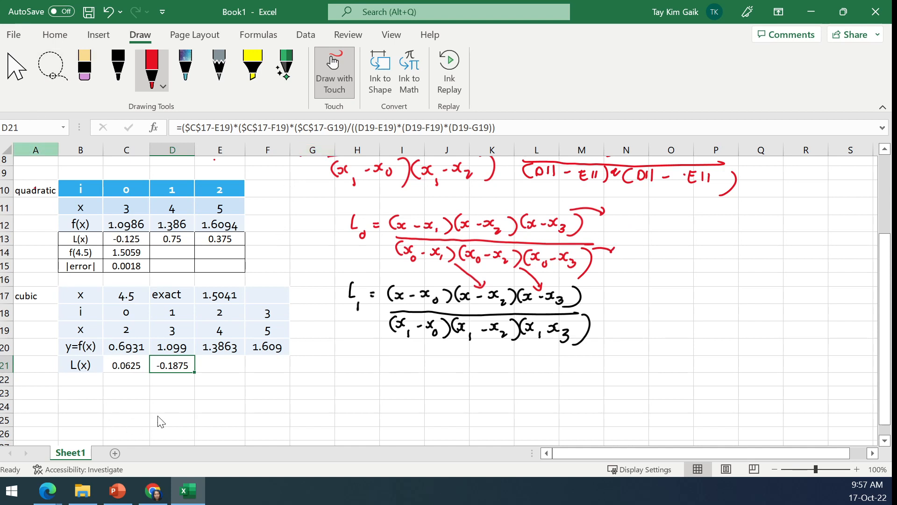
# - Replace both G19 references in the D21 formula with C19 and accept the formula
pyautogui.click(225, 127)
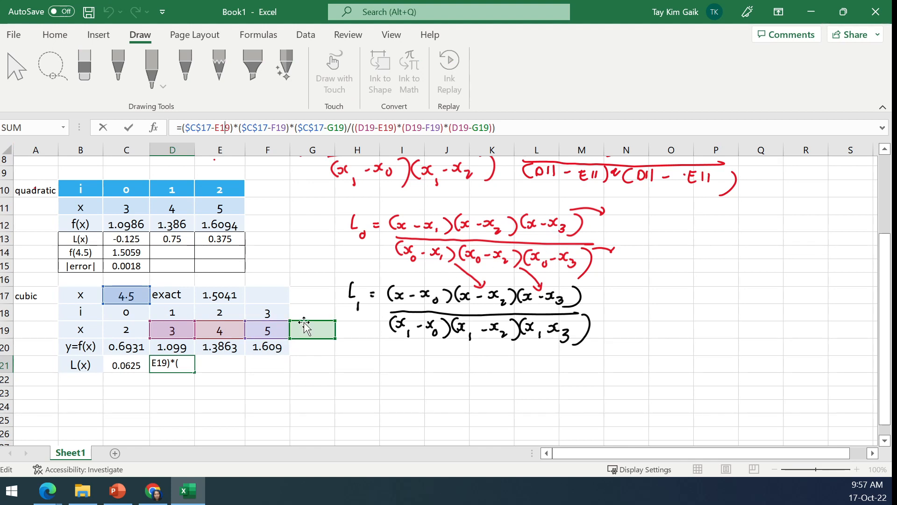
pyautogui.moveTo(304, 321); pyautogui.dragTo(139, 332)
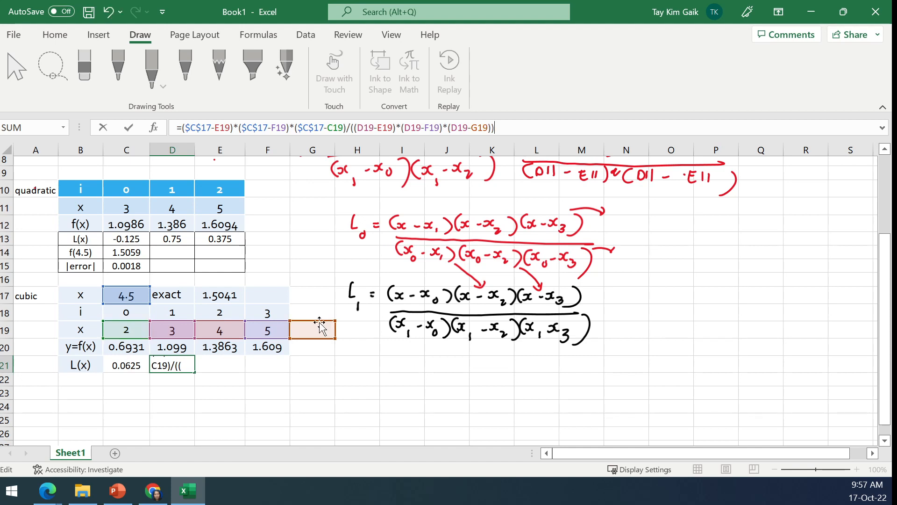
pyautogui.moveTo(315, 323); pyautogui.dragTo(144, 332)
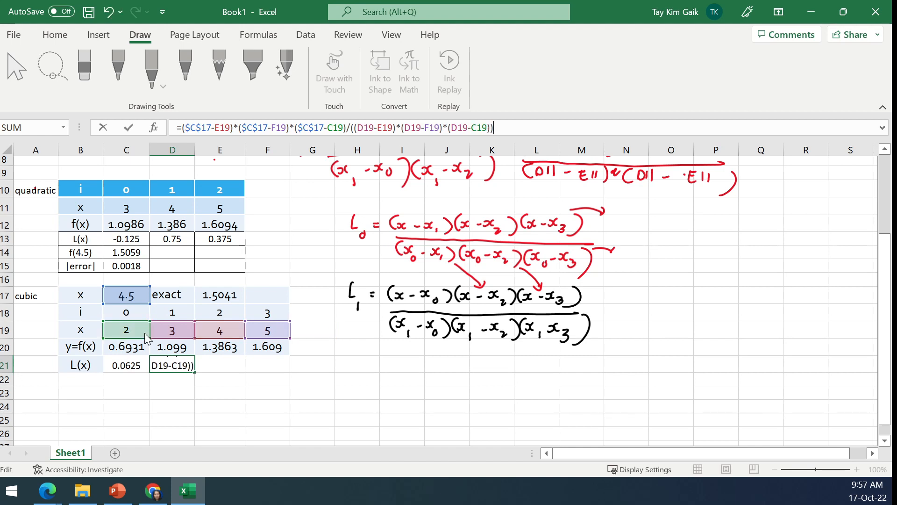
pyautogui.click(129, 133)
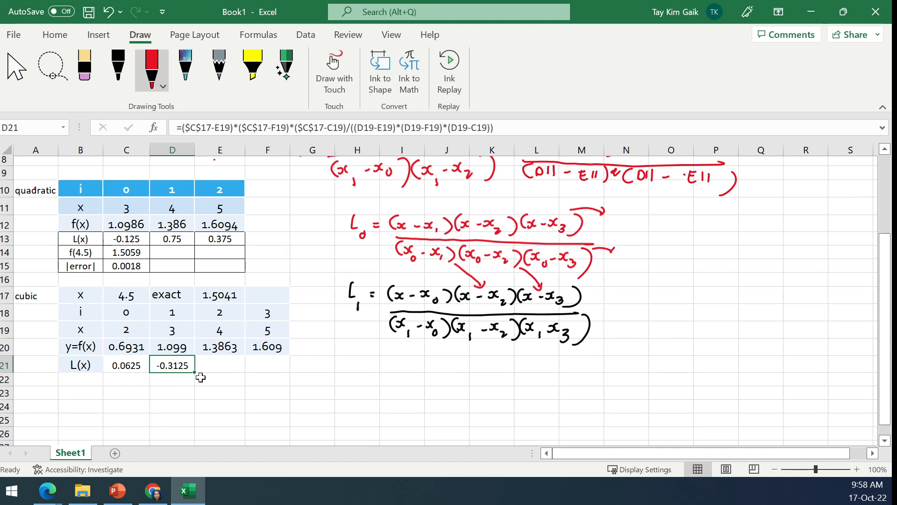
# - Fill the D21 formula into E21 and replace both G19 references there with C19
pyautogui.moveTo(195, 372); pyautogui.dragTo(231, 365)
pyautogui.click(231, 365)
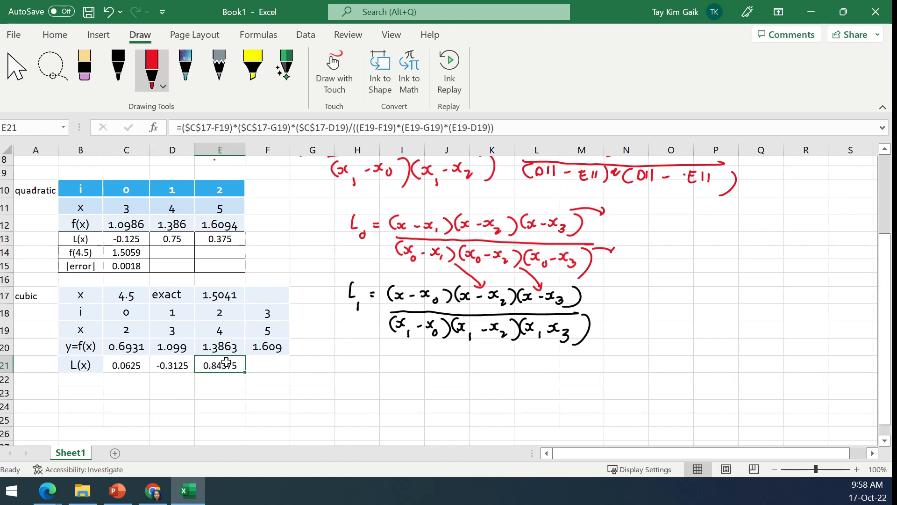
pyautogui.doubleClick(231, 365)
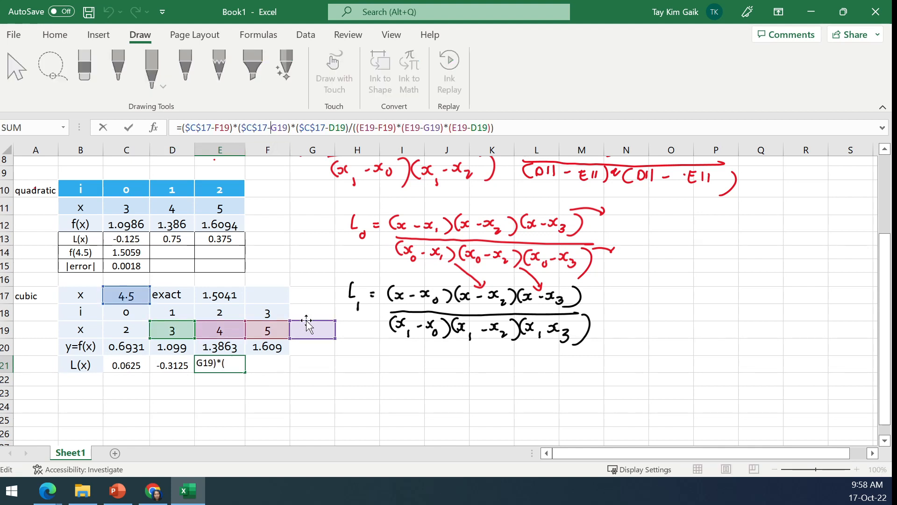
pyautogui.moveTo(306, 322); pyautogui.dragTo(138, 335)
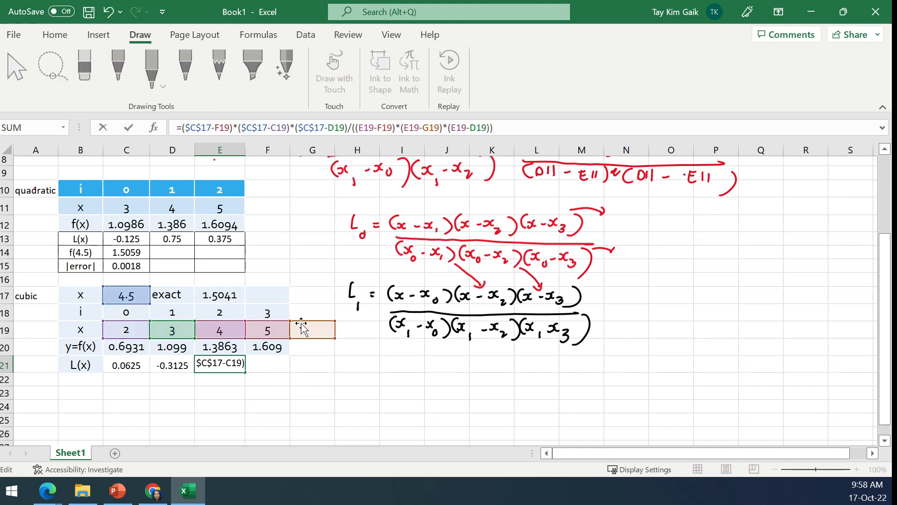
pyautogui.moveTo(302, 321); pyautogui.dragTo(129, 335)
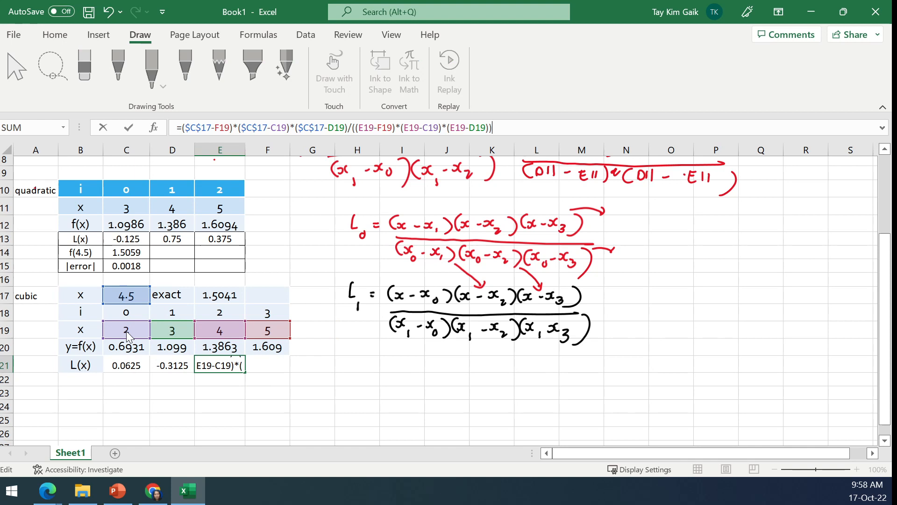
pyautogui.click(126, 131)
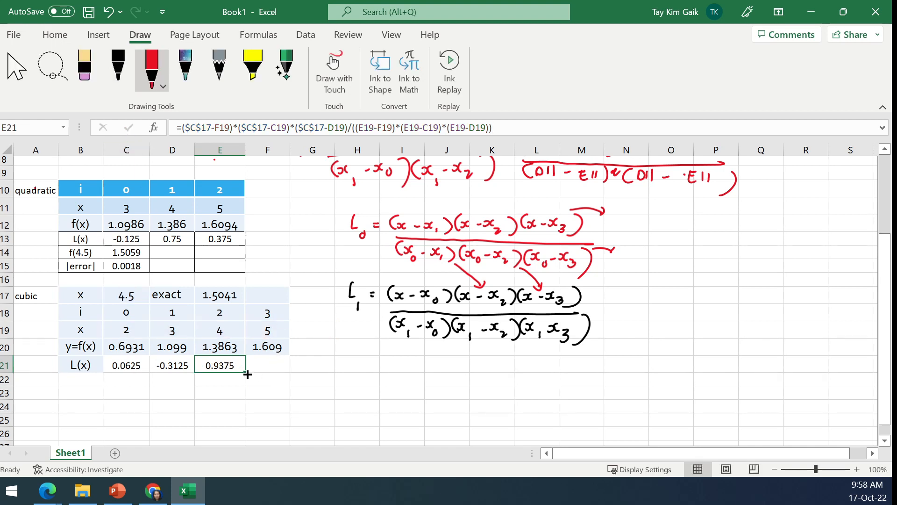
# - Fill the E21 formula into F21 and replace both G19 references there with C19
pyautogui.moveTo(247, 374); pyautogui.dragTo(293, 374)
pyautogui.click(302, 127)
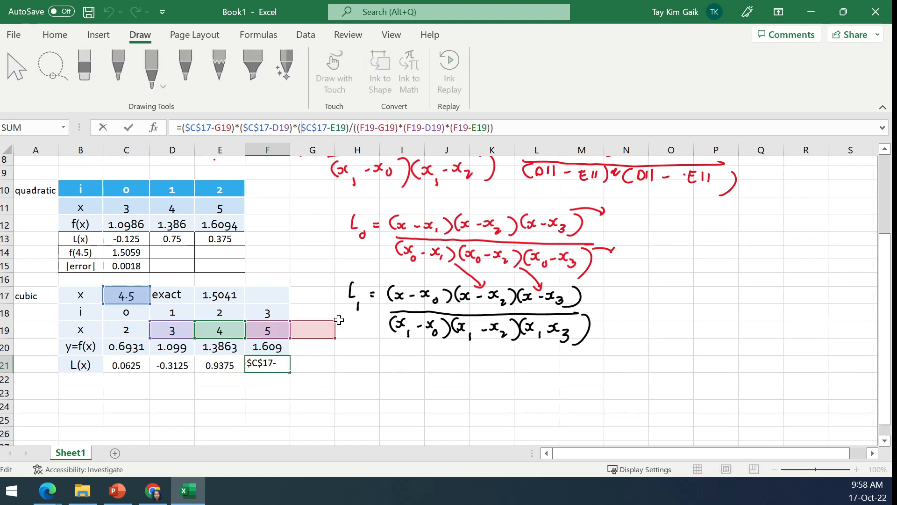
pyautogui.moveTo(340, 319); pyautogui.dragTo(163, 329)
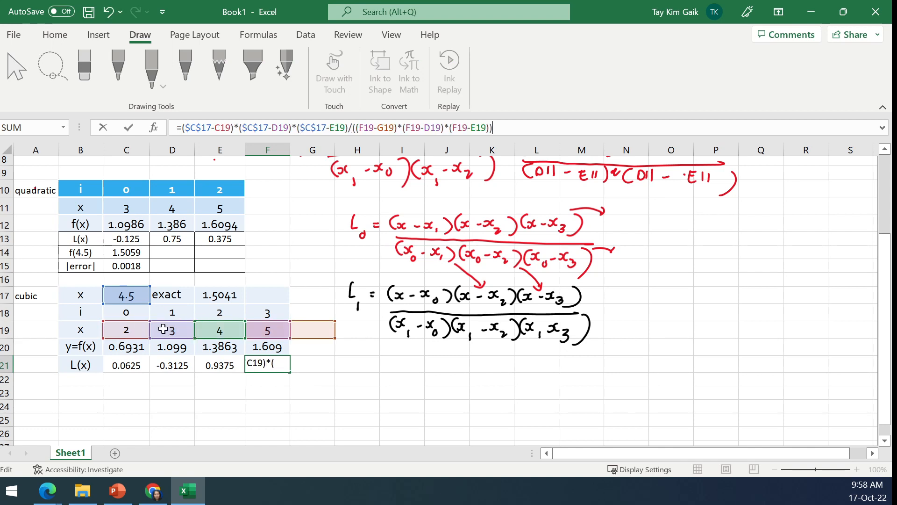
pyautogui.moveTo(304, 321); pyautogui.dragTo(117, 329)
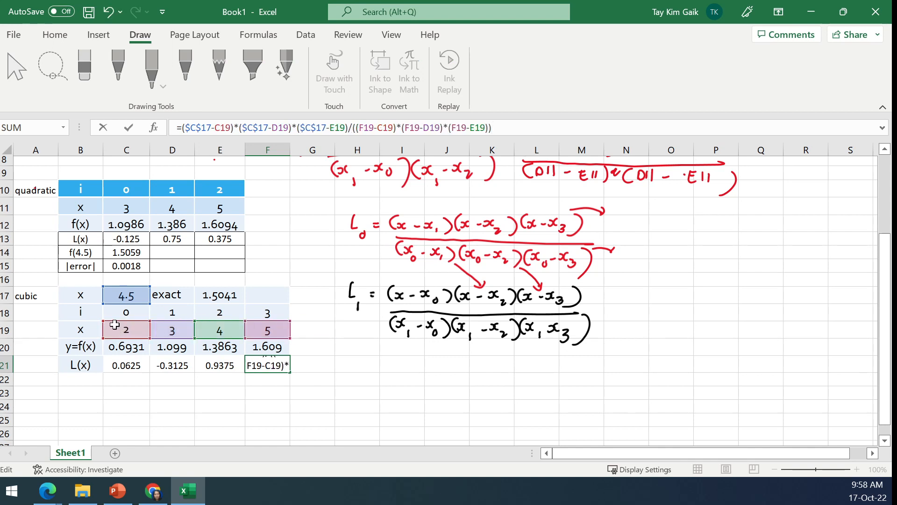
pyautogui.click(133, 127)
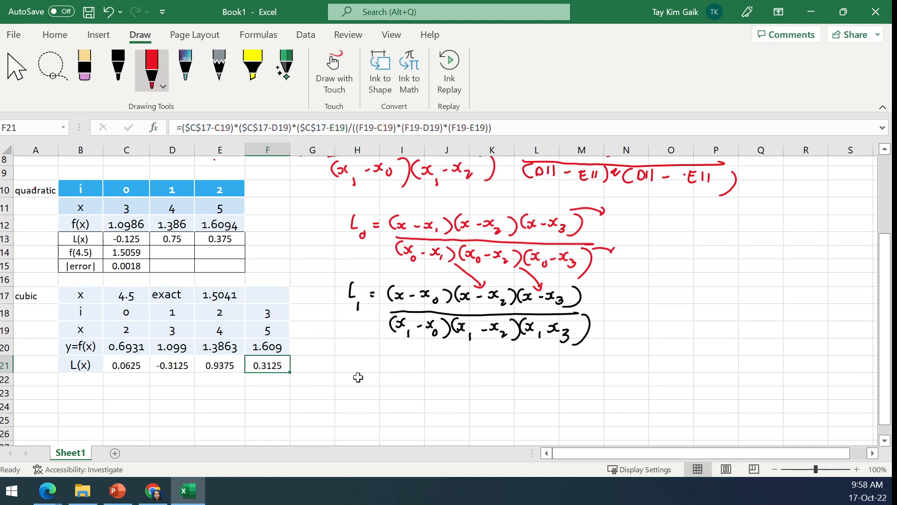
pyautogui.click(358, 377)
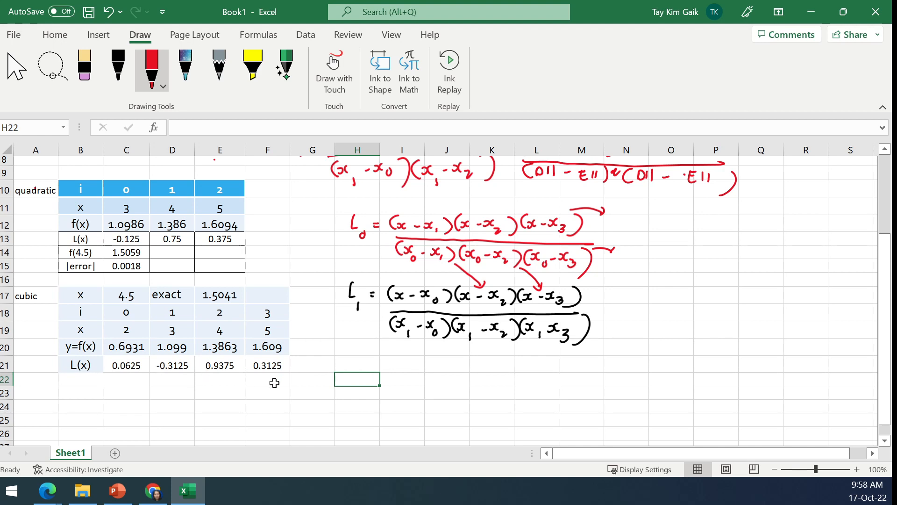
# - Label cell B22 below L(x) in the cubic table as f(4.5)
pyautogui.click(90, 382)
pyautogui.write('f(4.5')
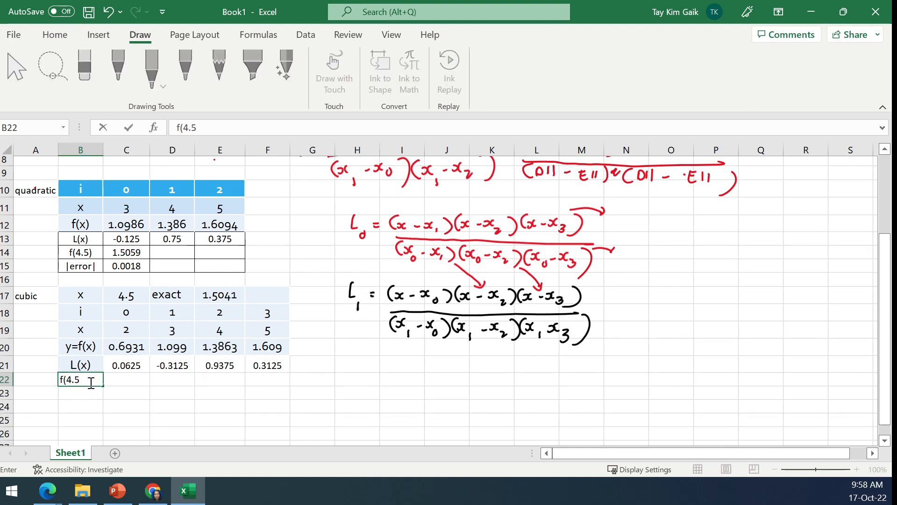
pyautogui.press('Tab')
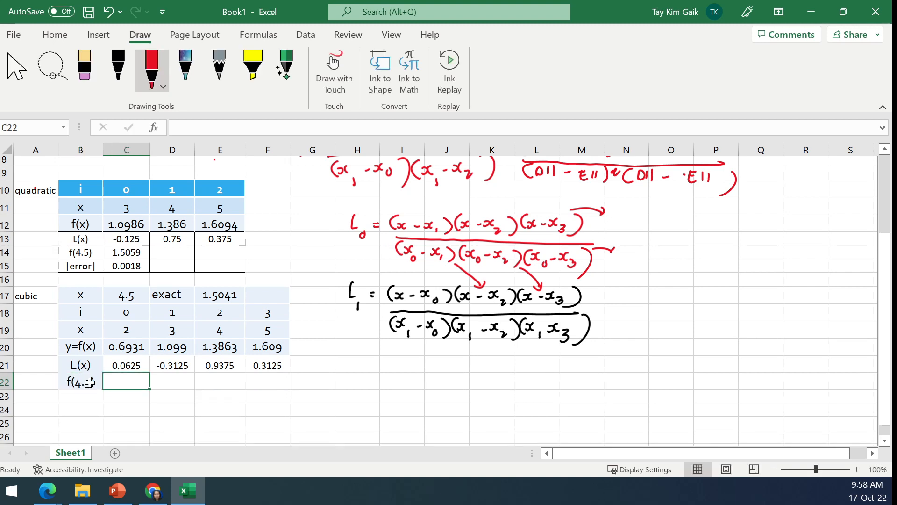
# - Compute the cubic f(4.5) in C22 with the formula =C21*C20+D21*D20+E21*E20+F21*F20
pyautogui.write('=')
pyautogui.click(134, 365)
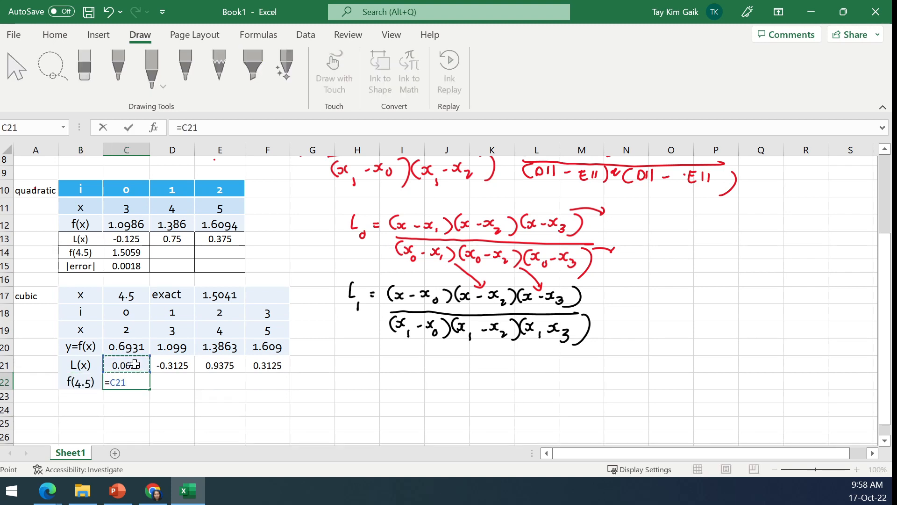
pyautogui.write('*')
pyautogui.click(140, 351)
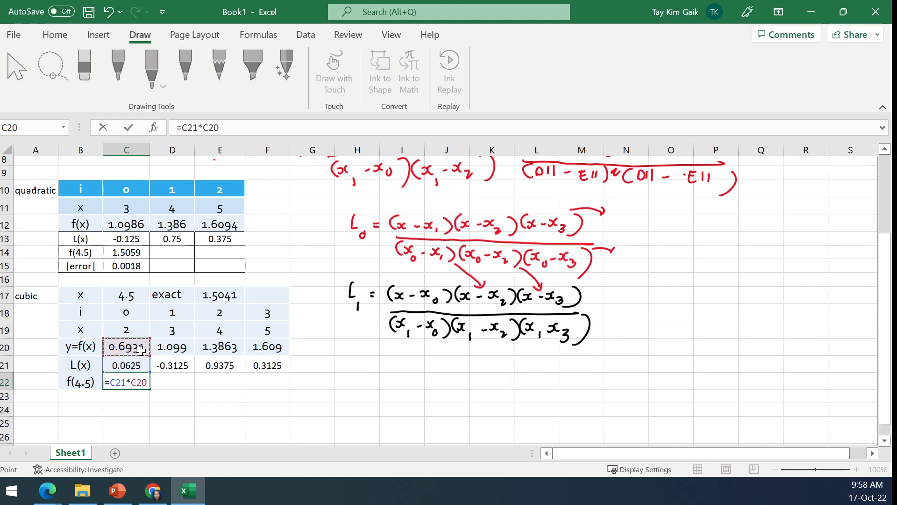
pyautogui.write('+')
pyautogui.click(176, 362)
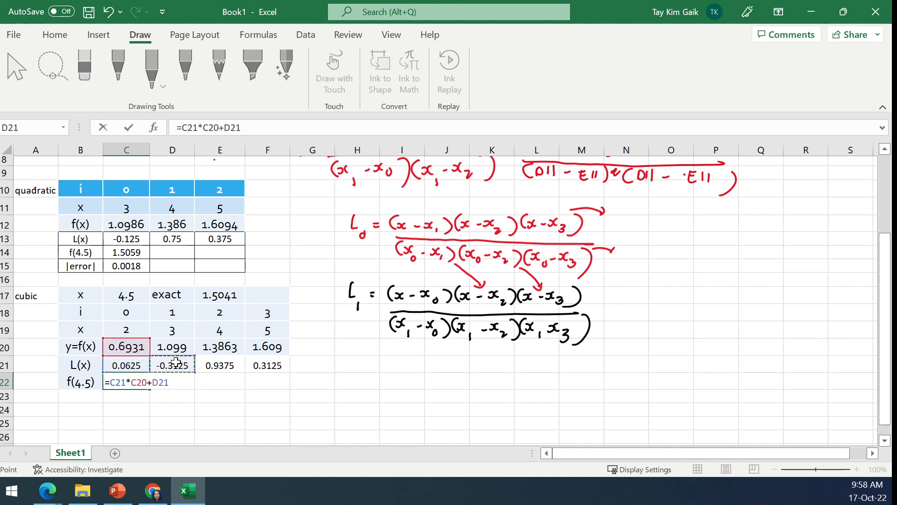
pyautogui.write('*')
pyautogui.click(179, 346)
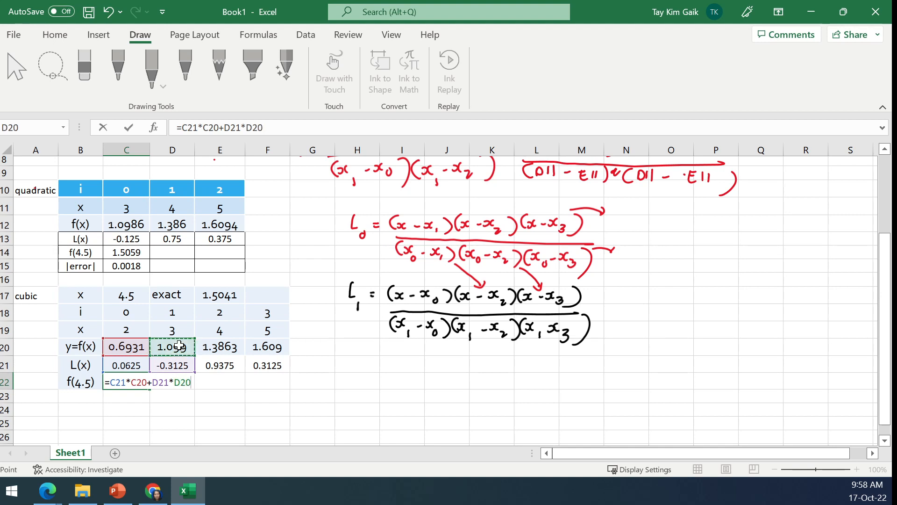
pyautogui.write('+')
pyautogui.click(218, 364)
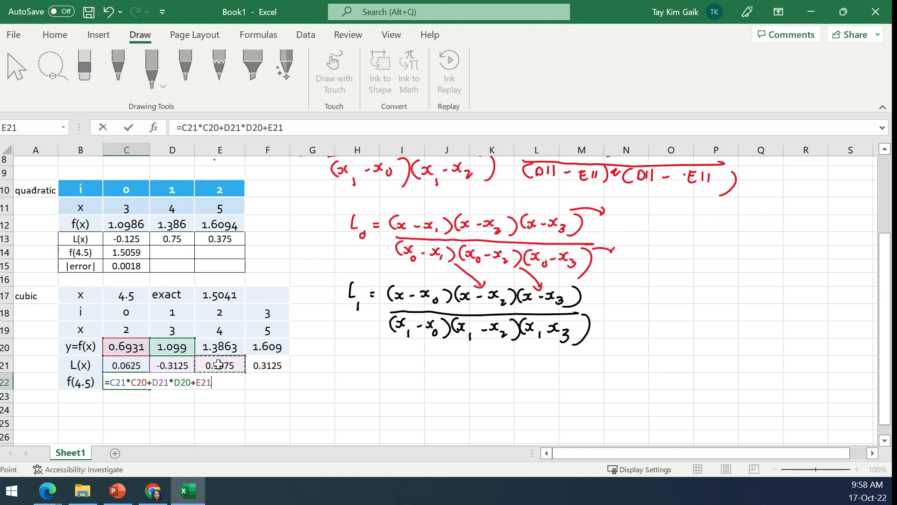
pyautogui.write('*')
pyautogui.click(220, 348)
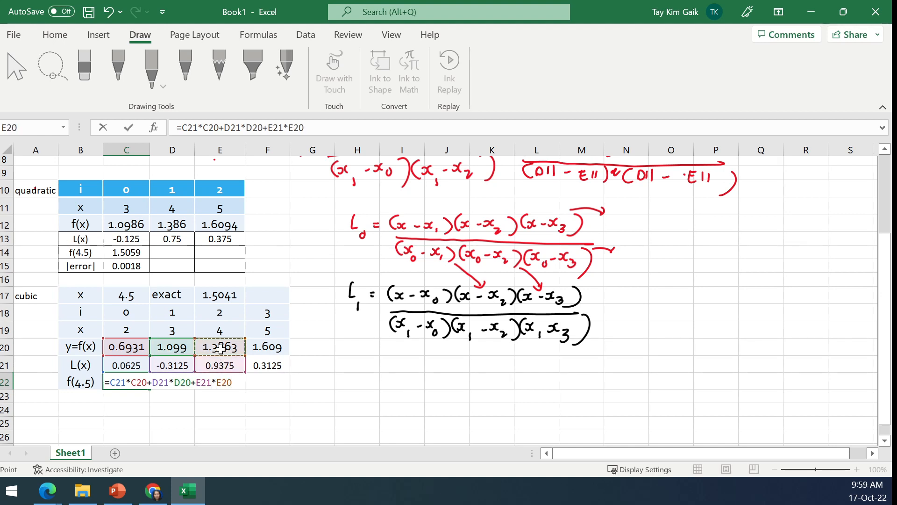
pyautogui.write('+')
pyautogui.click(260, 364)
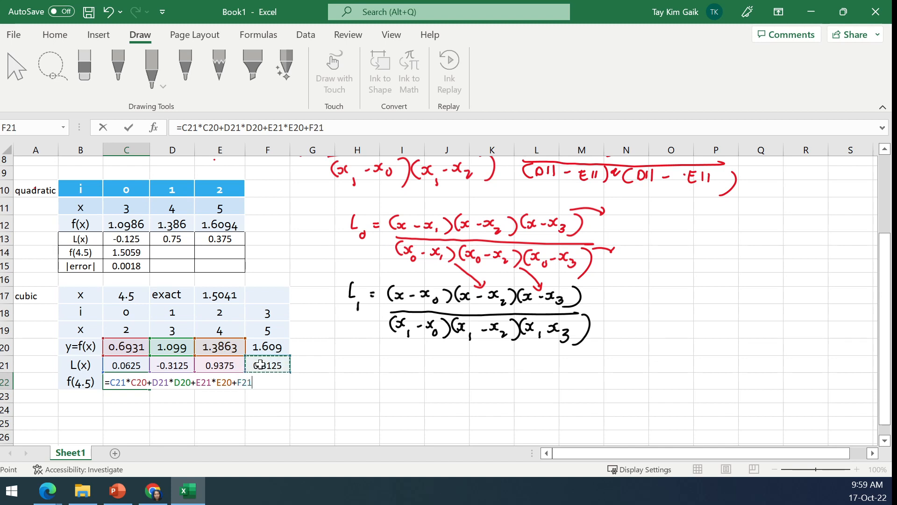
pyautogui.write('*')
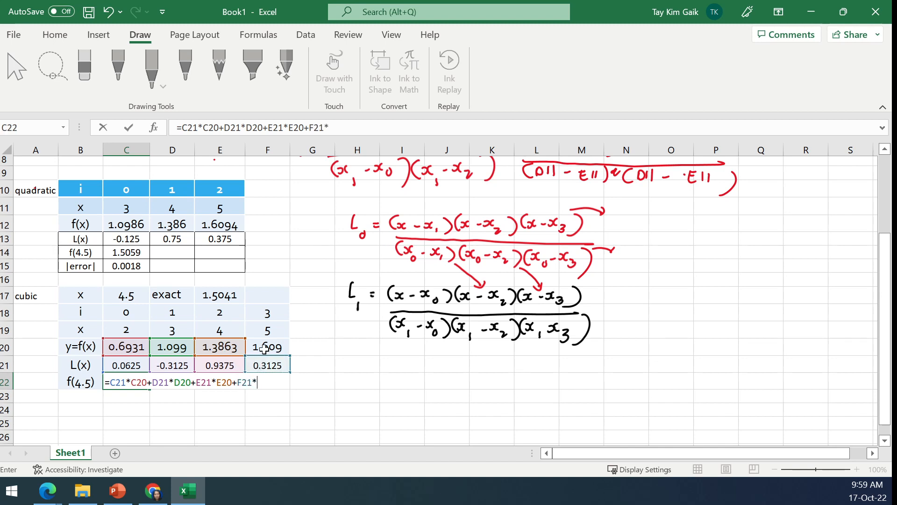
pyautogui.click(264, 348)
pyautogui.press('Return')
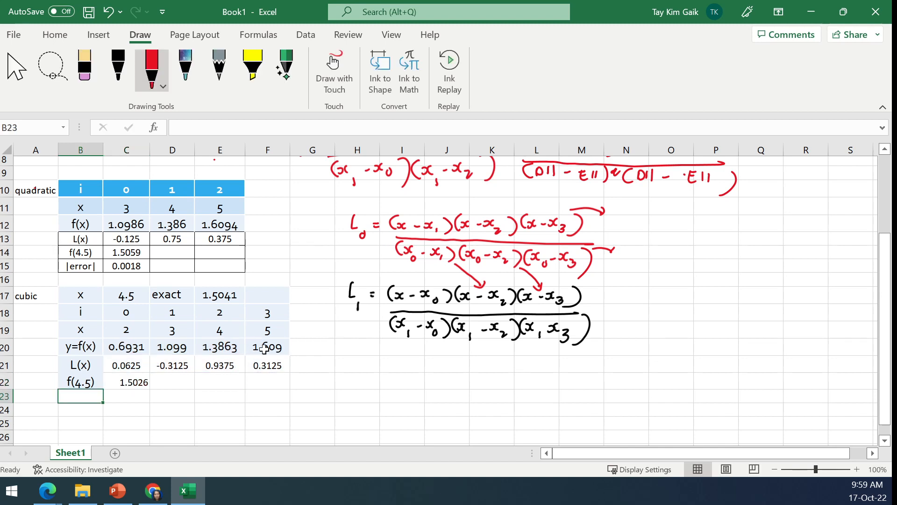
# - Label B23 as |error| and compute the absolute error in C23 with =ABS(E17-C22)
pyautogui.write('|error|')
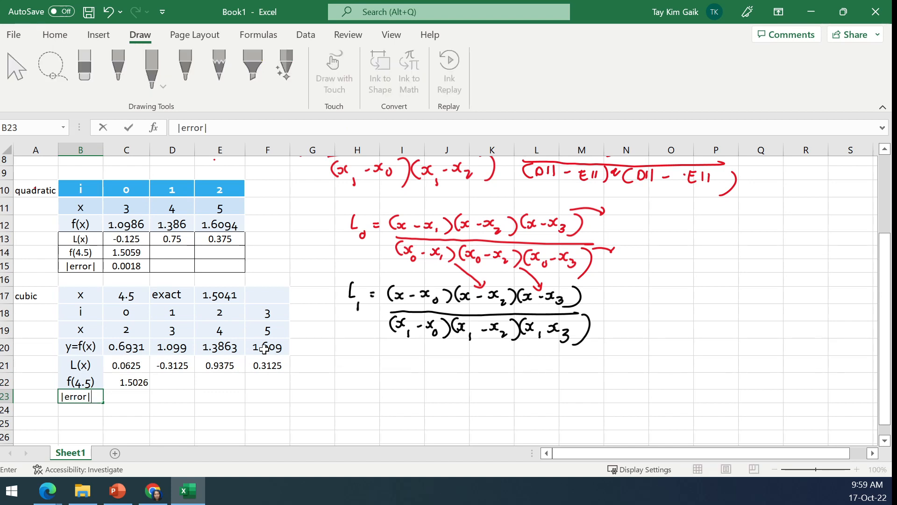
pyautogui.click(132, 396)
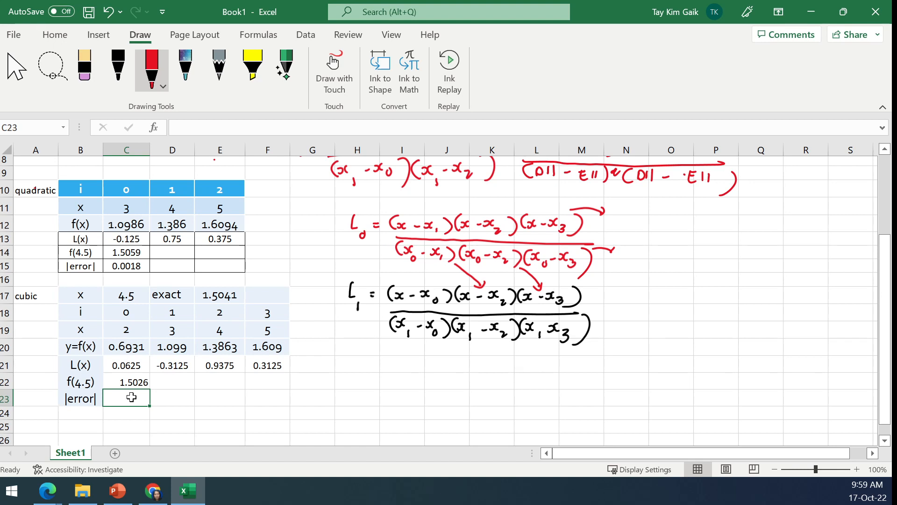
pyautogui.write('=abs(')
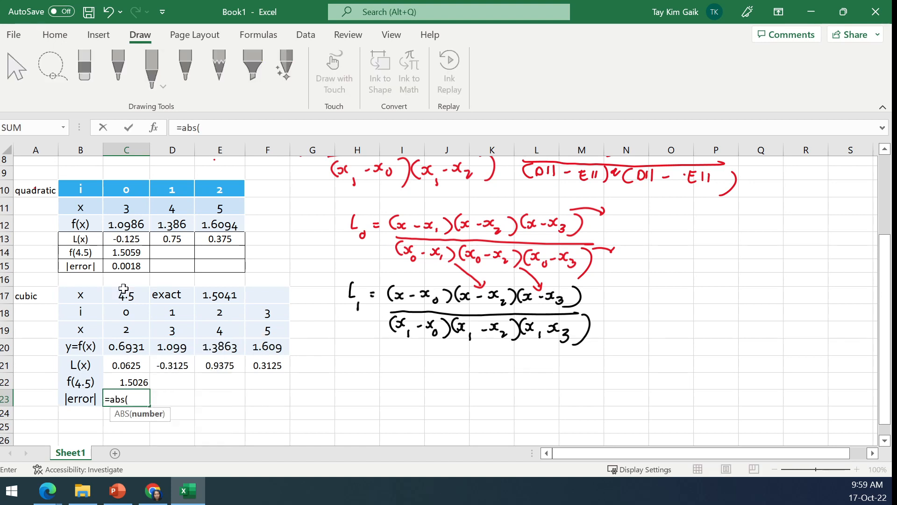
pyautogui.click(225, 295)
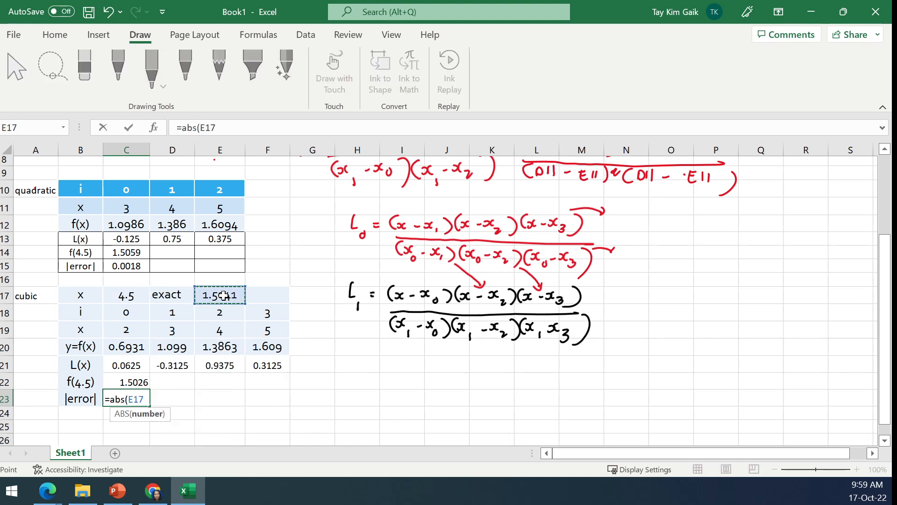
pyautogui.write('-')
pyautogui.click(140, 378)
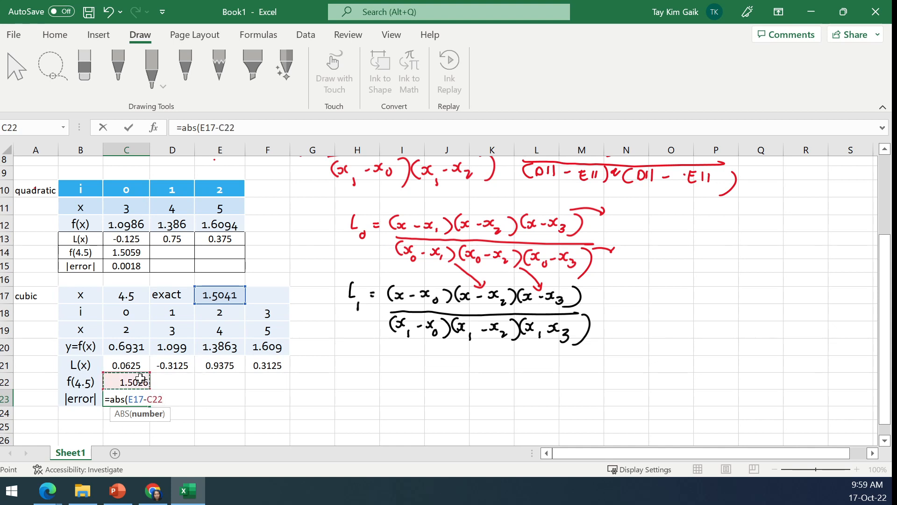
pyautogui.press('Return')
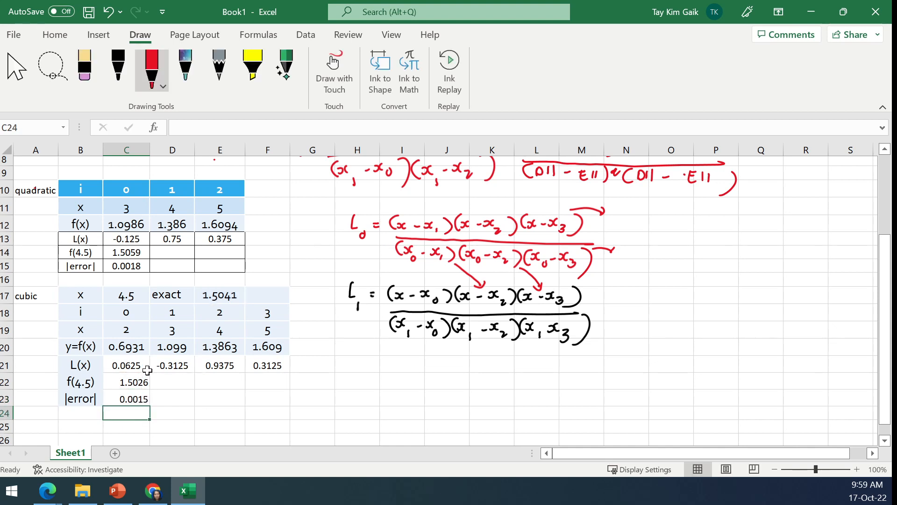
pyautogui.moveTo(131, 405); pyautogui.dragTo(130, 404)
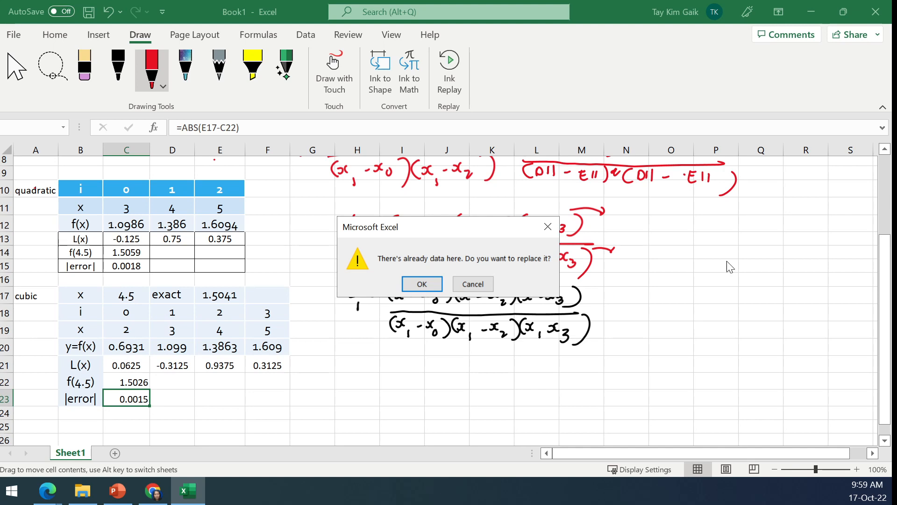
pyautogui.click(473, 284)
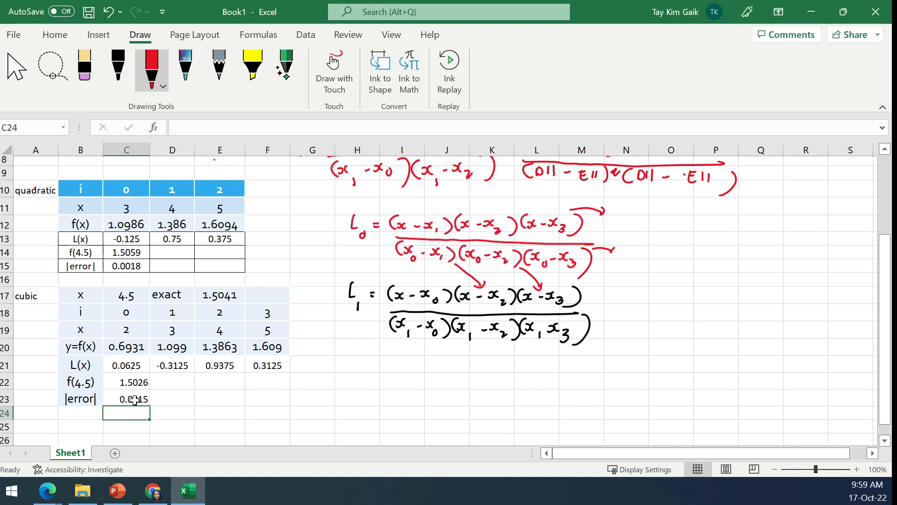
pyautogui.click(133, 399)
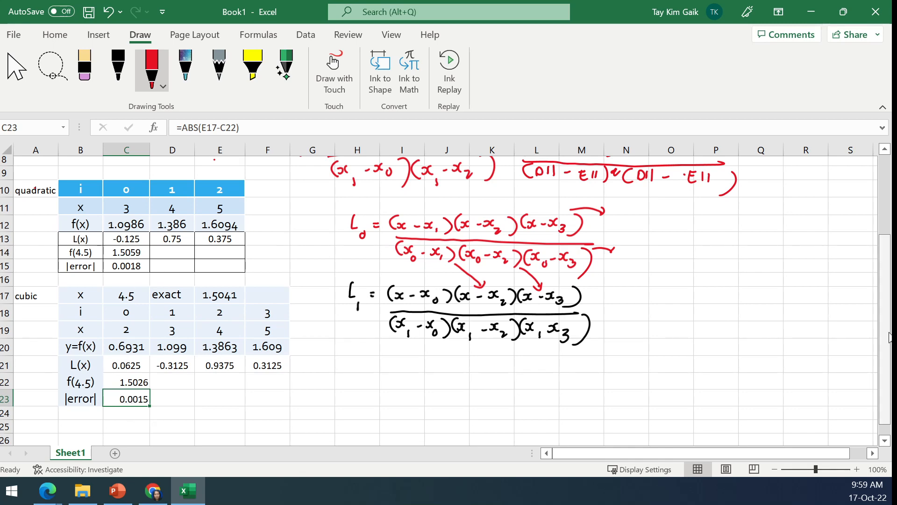
pyautogui.moveTo(888, 331); pyautogui.dragTo(877, 234)
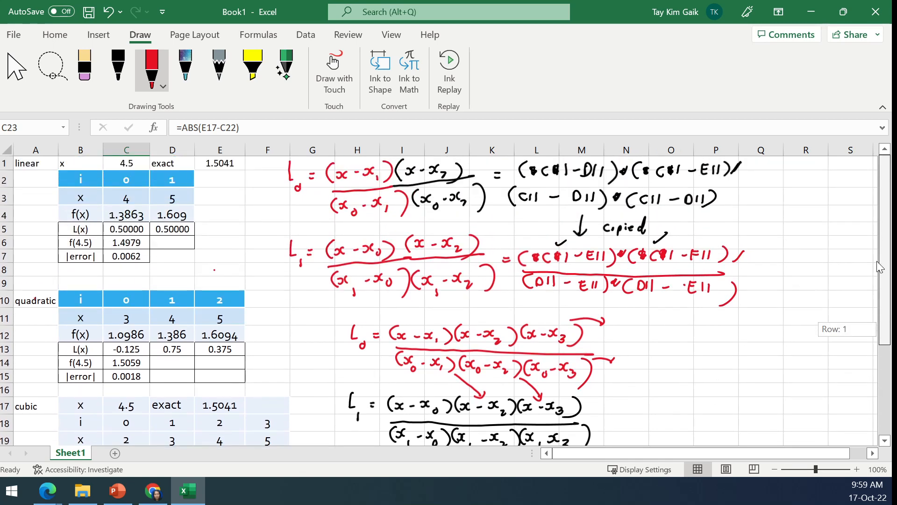
pyautogui.moveTo(879, 267); pyautogui.dragTo(881, 374)
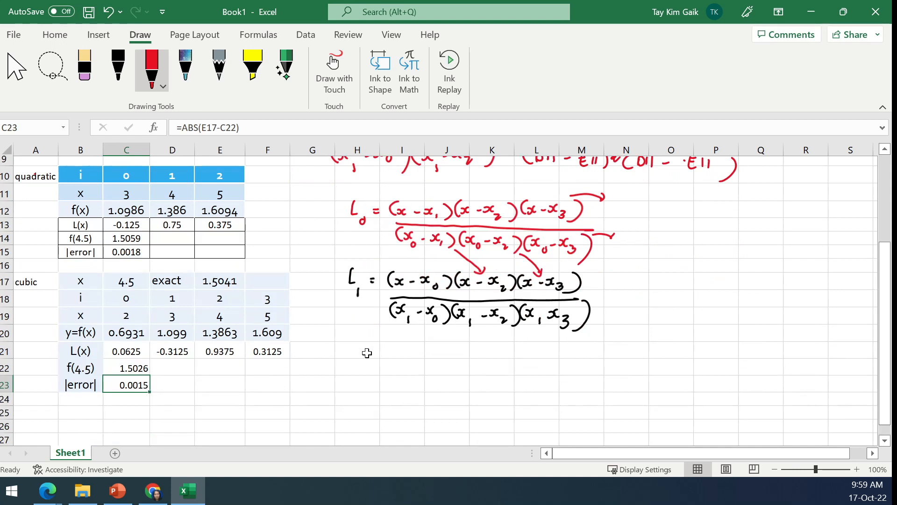
pyautogui.click(367, 353)
# - Center the cubic f(4.5) and |error| results in C22:C23 horizontally
pyautogui.moveTo(136, 368); pyautogui.dragTo(141, 385)
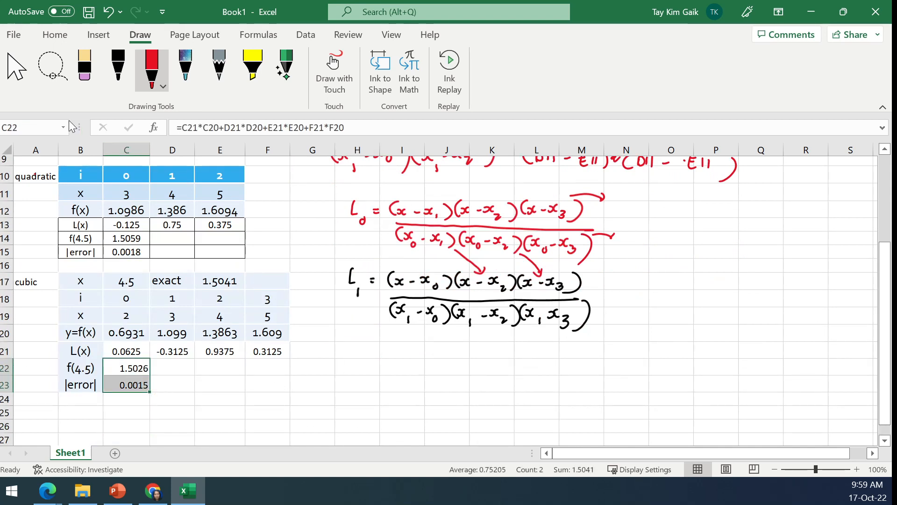
pyautogui.click(55, 34)
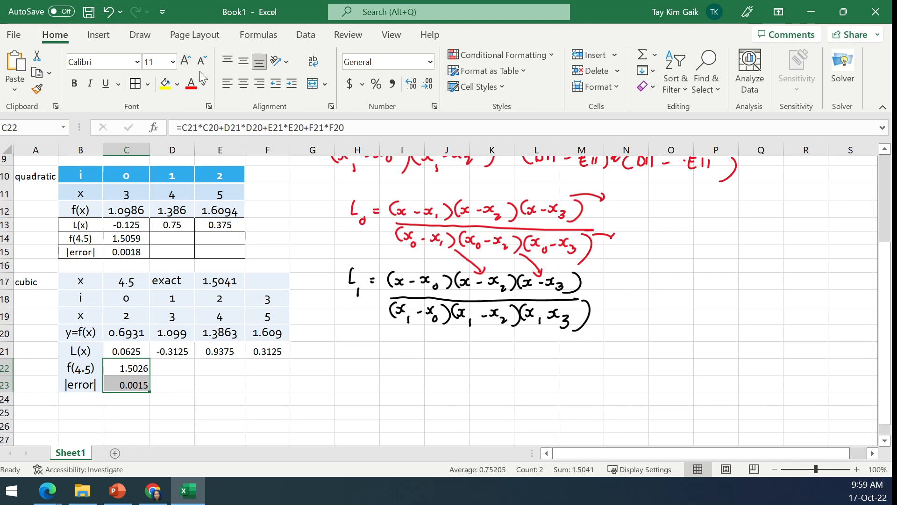
pyautogui.click(243, 83)
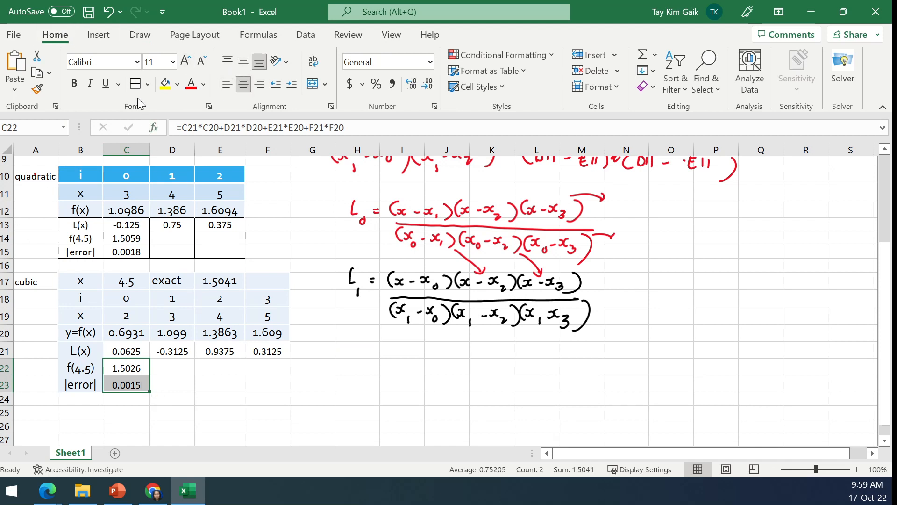
# - Select the cubic table's L(x), f(4.5) and |error| rows across B21:F23
pyautogui.click(264, 370)
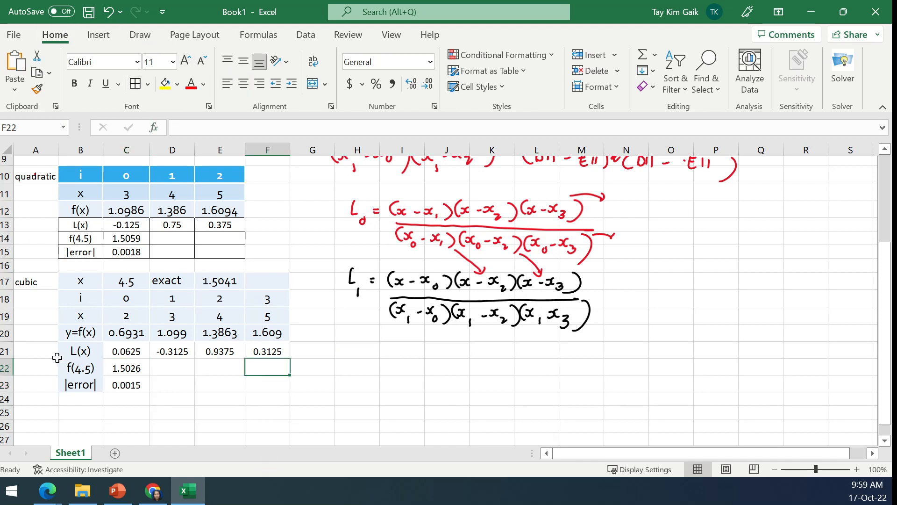
pyautogui.moveTo(61, 356); pyautogui.dragTo(266, 383)
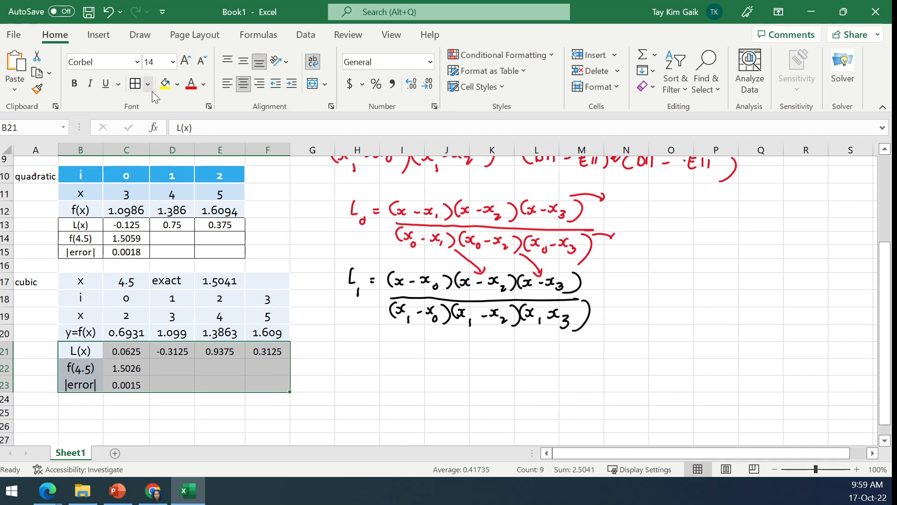